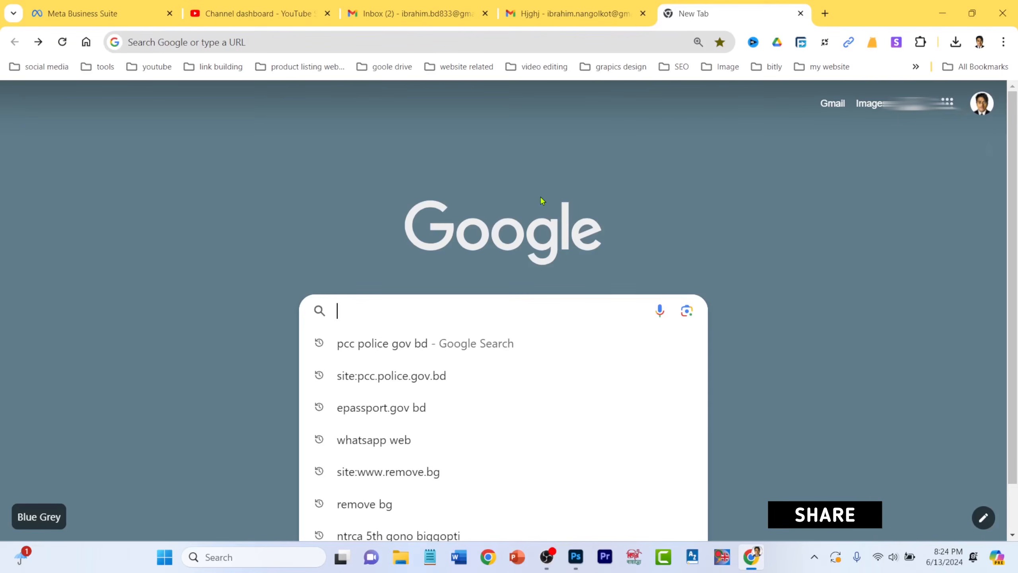
# - Search Google for 'pcc police gov bd' and review the Bangladesh Police result at the top
pyautogui.click(426, 353)
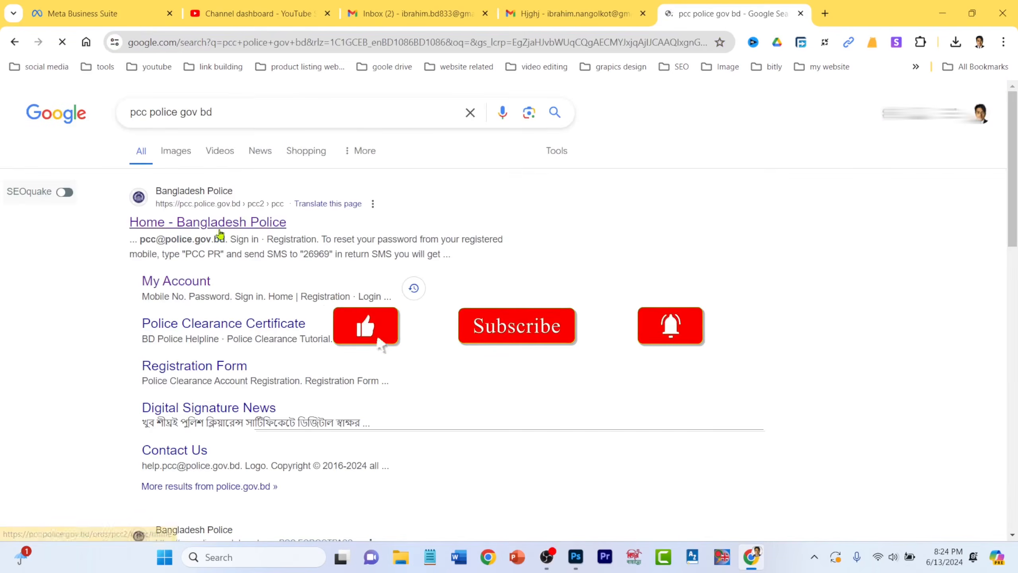
pyautogui.click(329, 111)
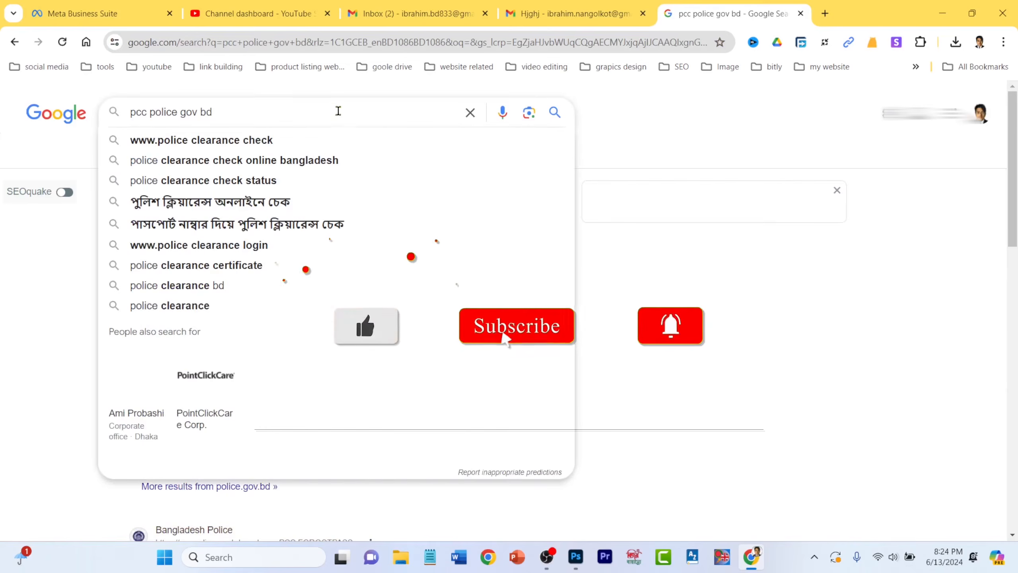
pyautogui.click(27, 293)
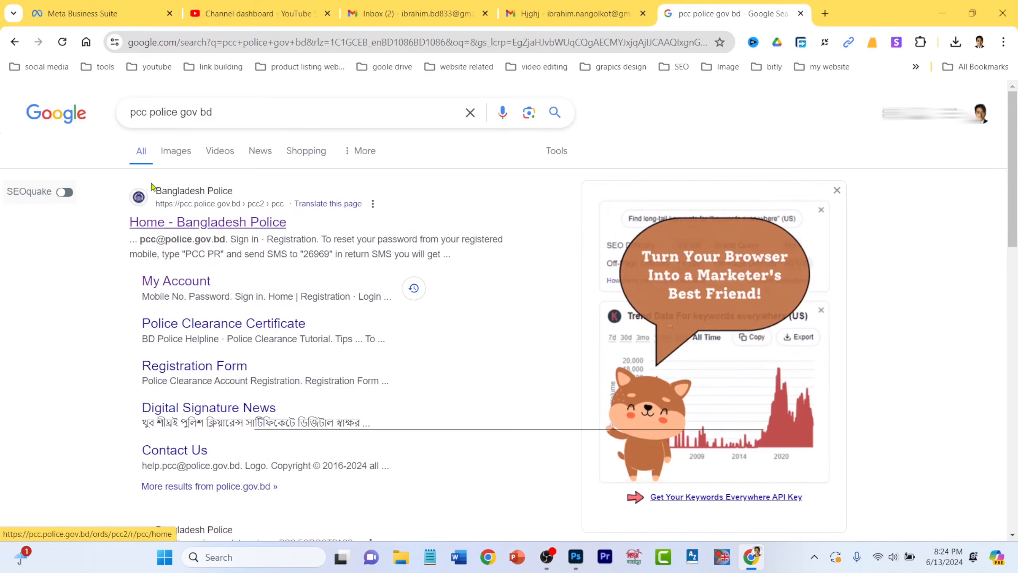
pyautogui.moveTo(155, 185); pyautogui.dragTo(246, 191)
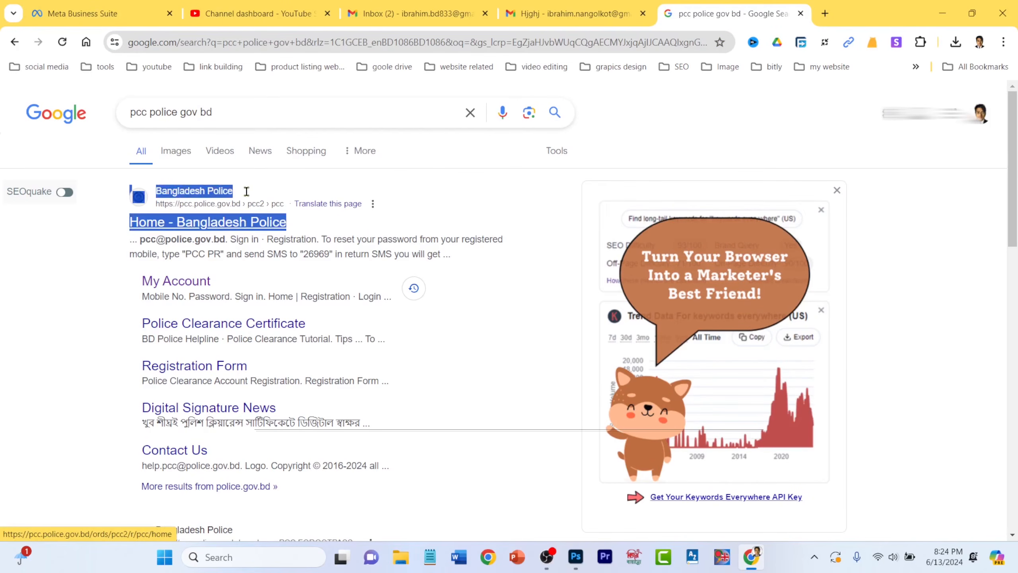
pyautogui.click(72, 273)
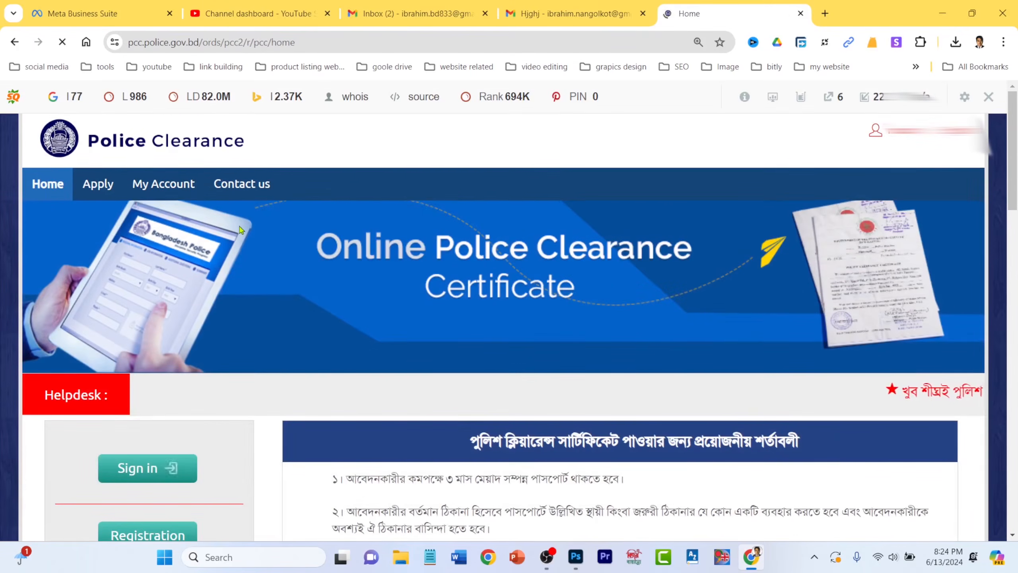
# - Scroll through the Police Clearance home page to review the PCC application requirements
pyautogui.scroll(-2, 316, 244)
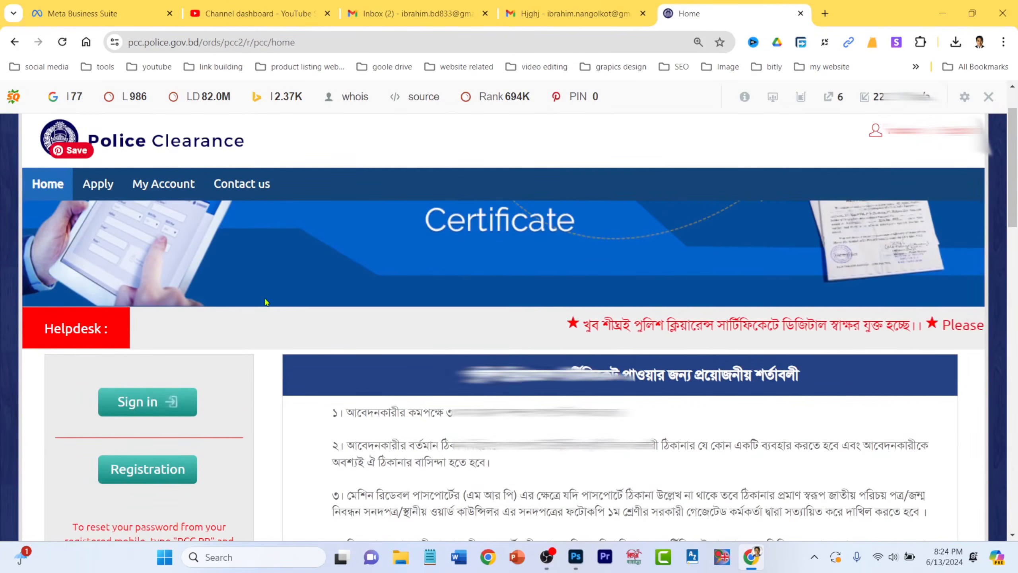
pyautogui.scroll(-2, 190, 418)
pyautogui.scroll(-2, 249, 427)
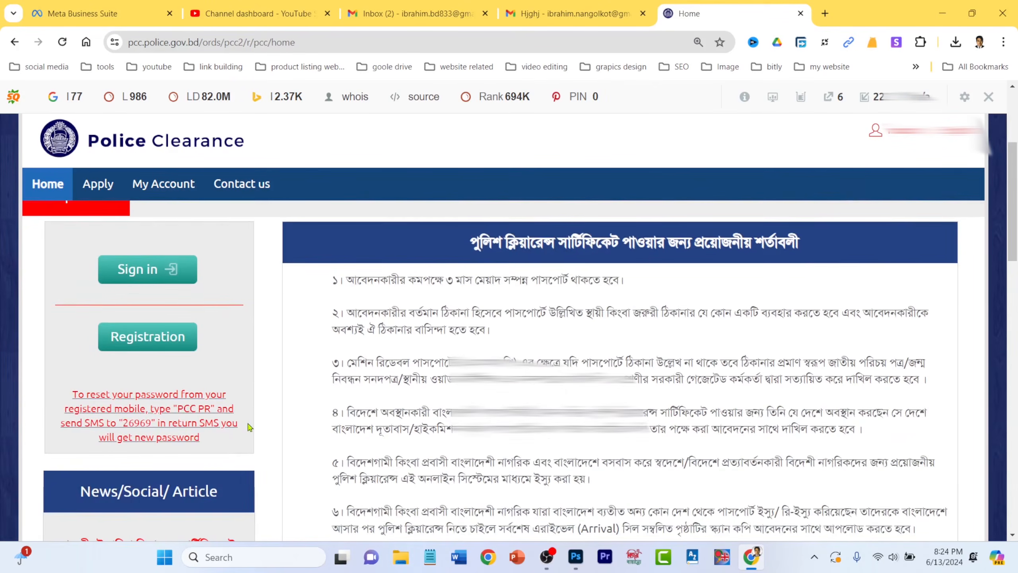
pyautogui.scroll(2, 249, 424)
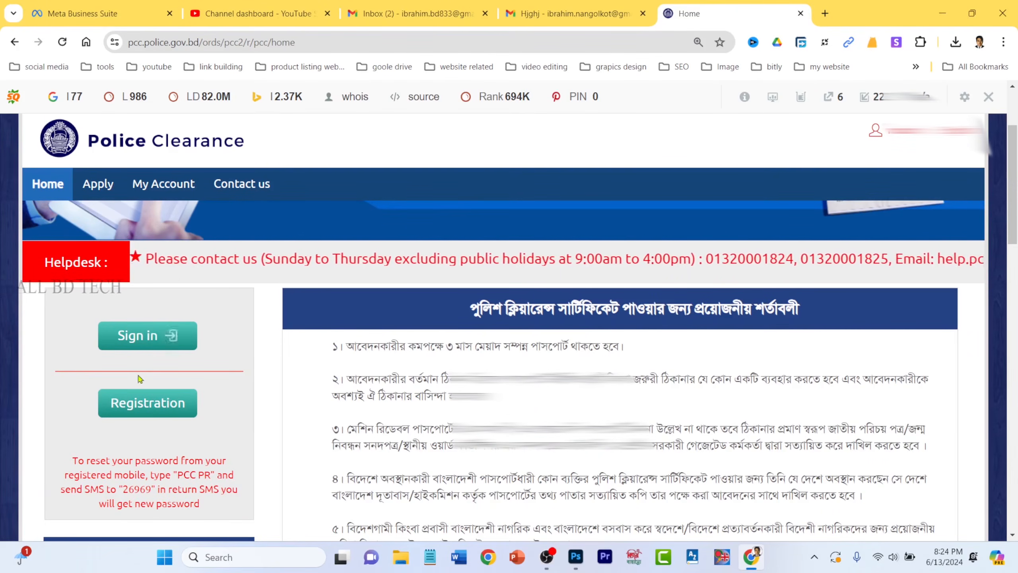
# - Sign in with the saved credentials and start a new clearance application via Apply Now
pyautogui.click(147, 340)
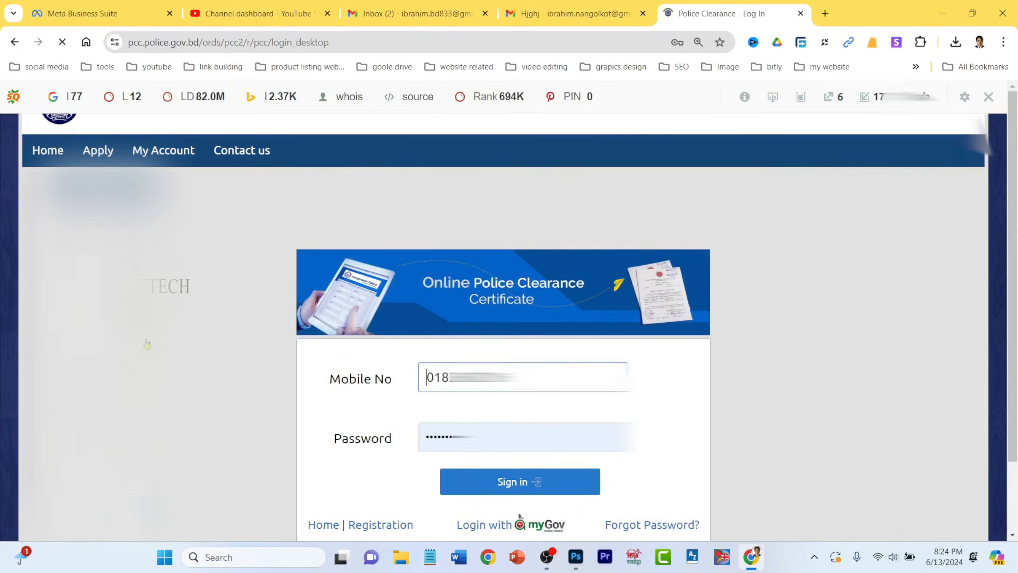
pyautogui.click(517, 486)
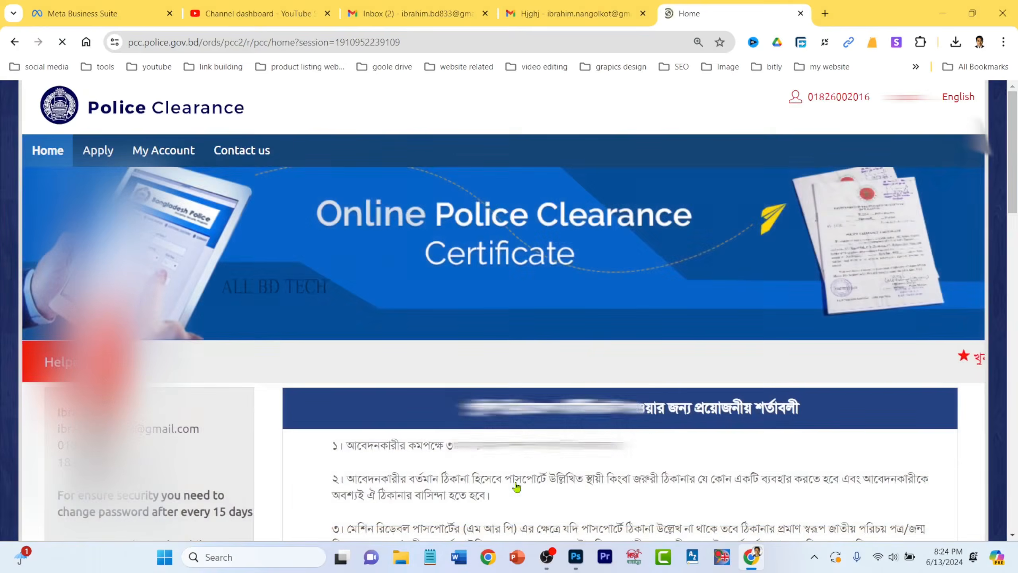
pyautogui.scroll(-2, 502, 362)
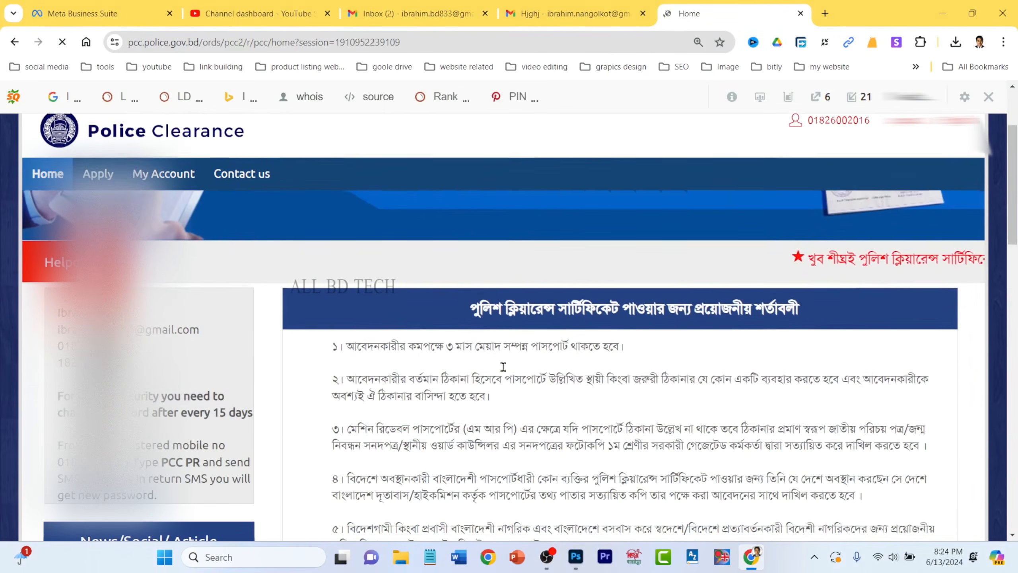
pyautogui.scroll(-10, 516, 395)
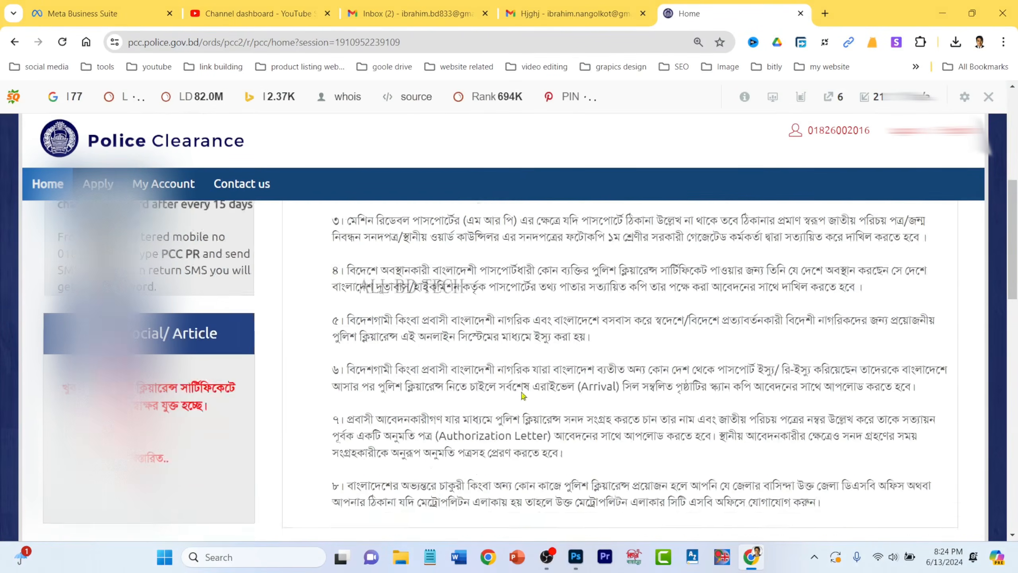
pyautogui.scroll(-1, 516, 395)
pyautogui.scroll(-4, 516, 399)
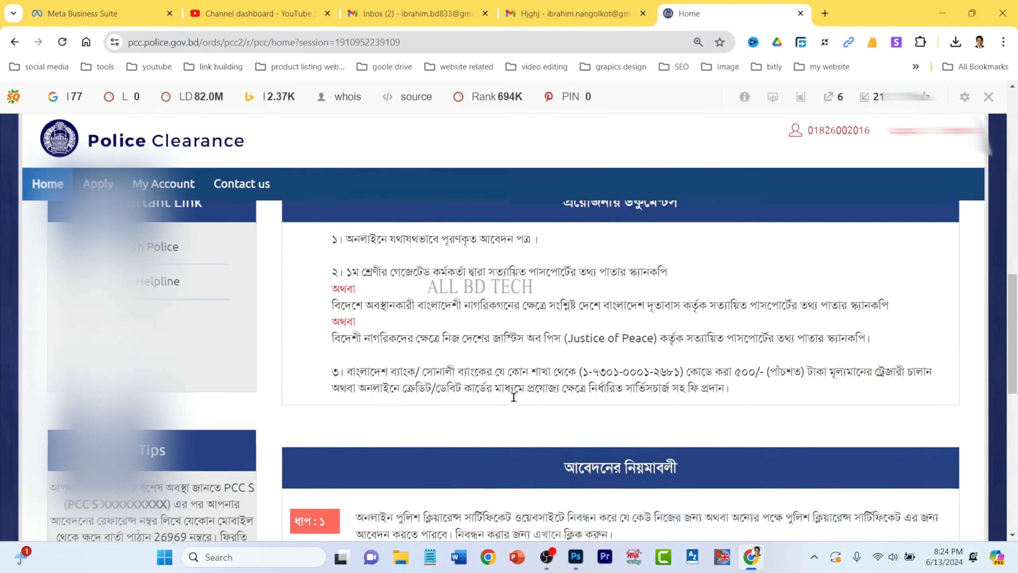
pyautogui.scroll(-4, 534, 317)
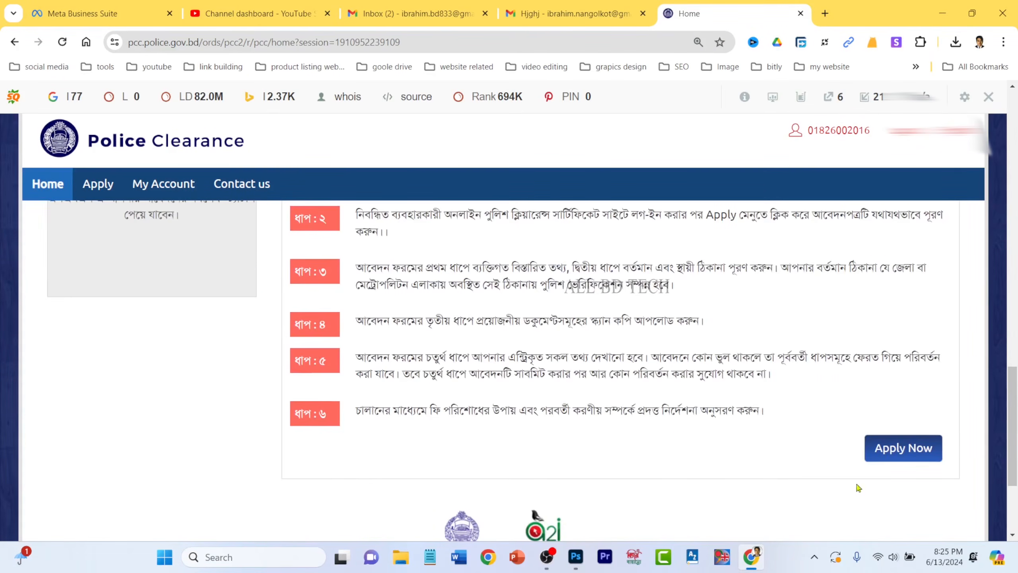
pyautogui.click(897, 452)
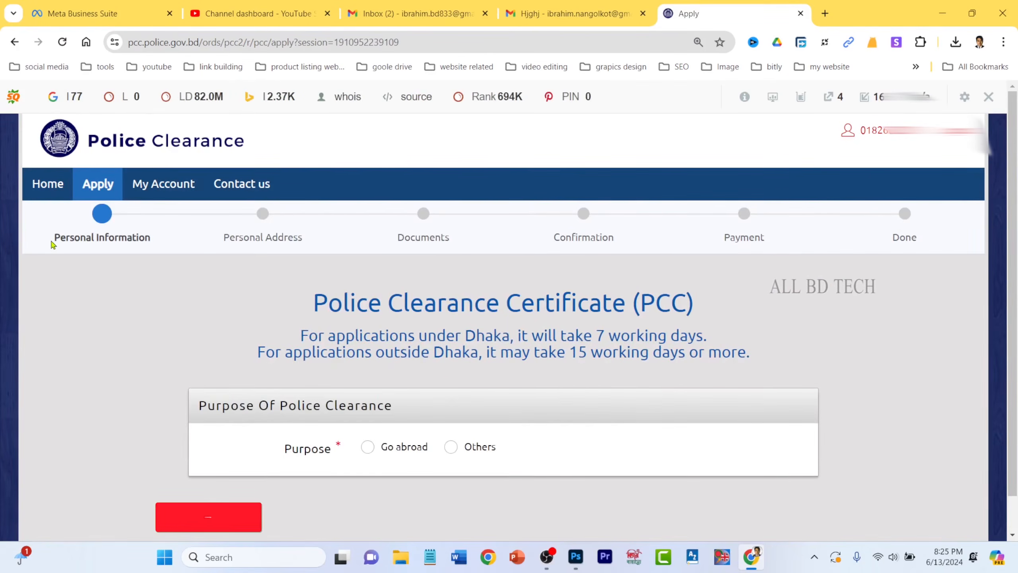
pyautogui.moveTo(49, 244); pyautogui.dragTo(151, 248)
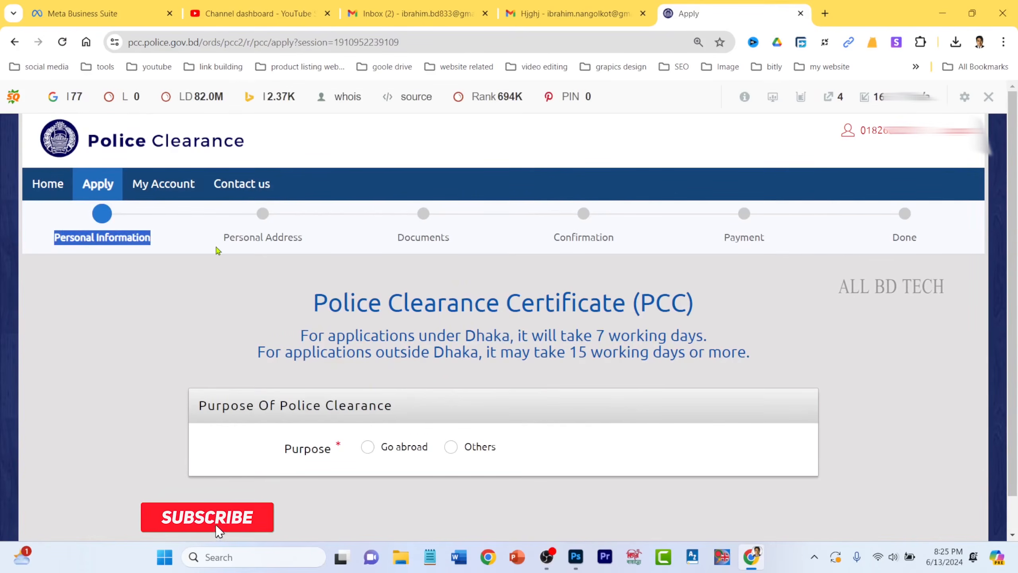
pyautogui.moveTo(222, 241); pyautogui.dragTo(629, 246)
pyautogui.click(447, 236)
pyautogui.moveTo(720, 240); pyautogui.dragTo(788, 242)
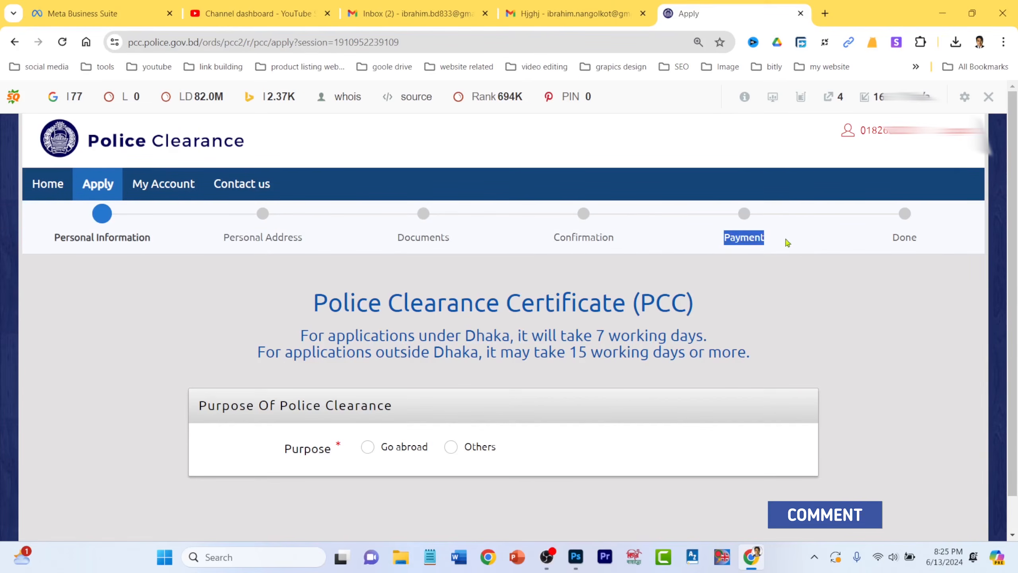
pyautogui.moveTo(899, 244); pyautogui.dragTo(944, 244)
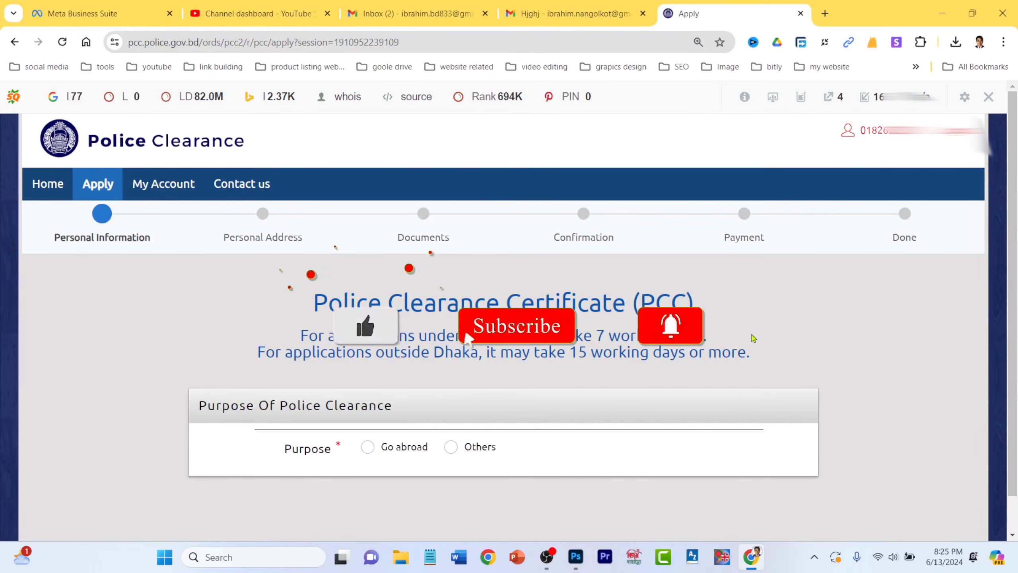
pyautogui.scroll(-1, 753, 339)
pyautogui.scroll(1, 730, 341)
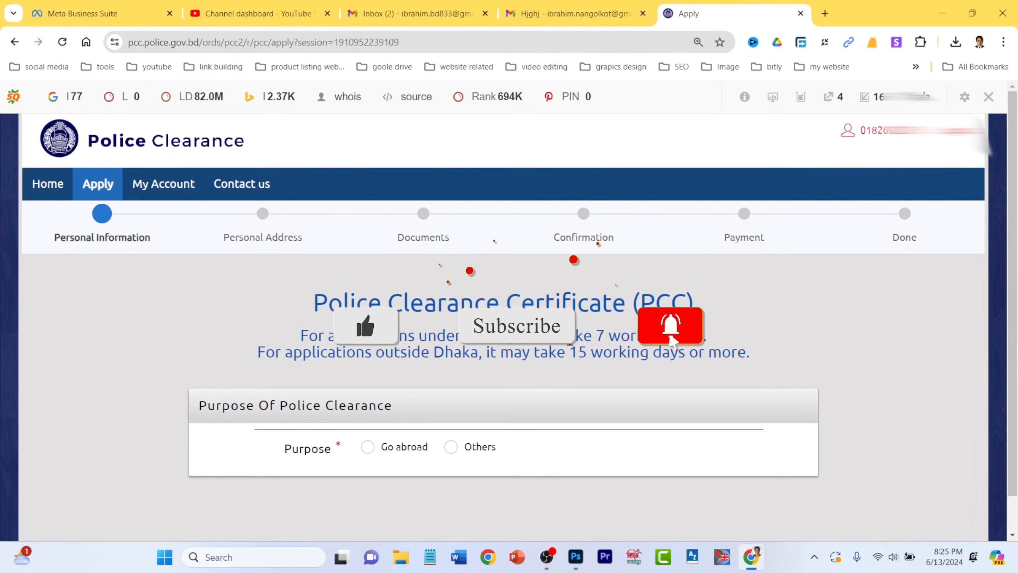
pyautogui.moveTo(502, 337); pyautogui.dragTo(744, 341)
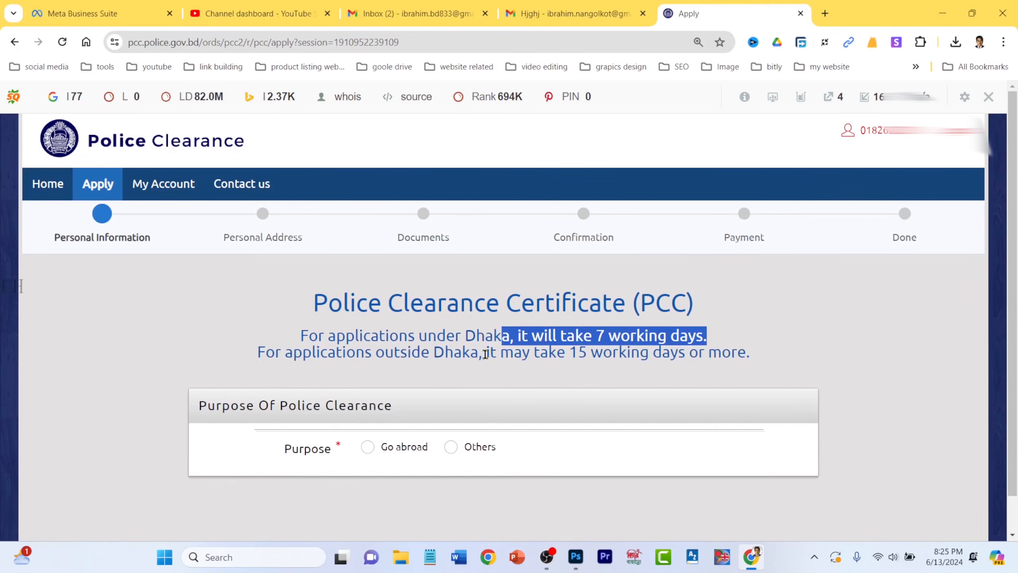
pyautogui.moveTo(486, 353); pyautogui.dragTo(796, 356)
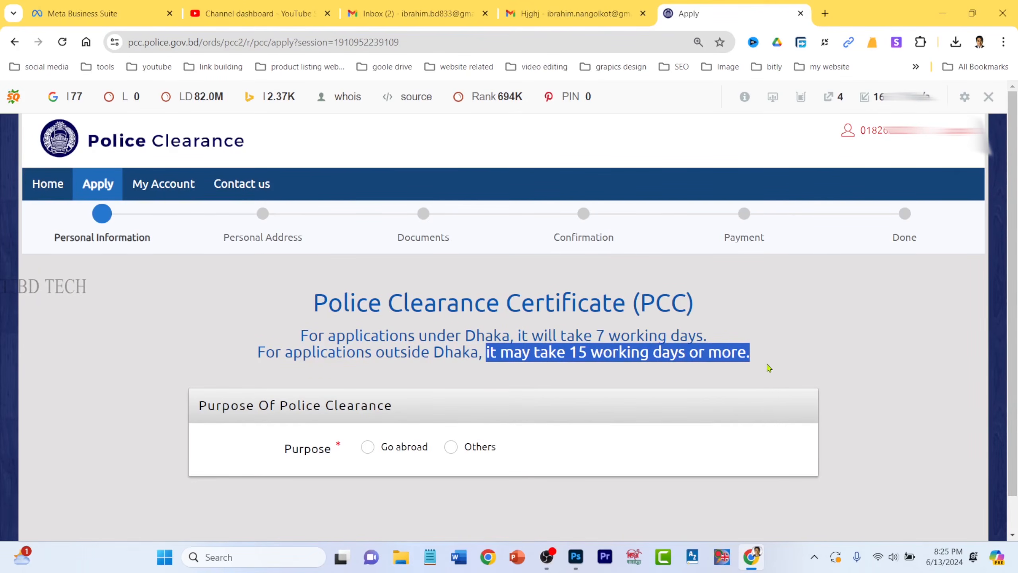
pyautogui.click(753, 368)
pyautogui.scroll(-2, 236, 366)
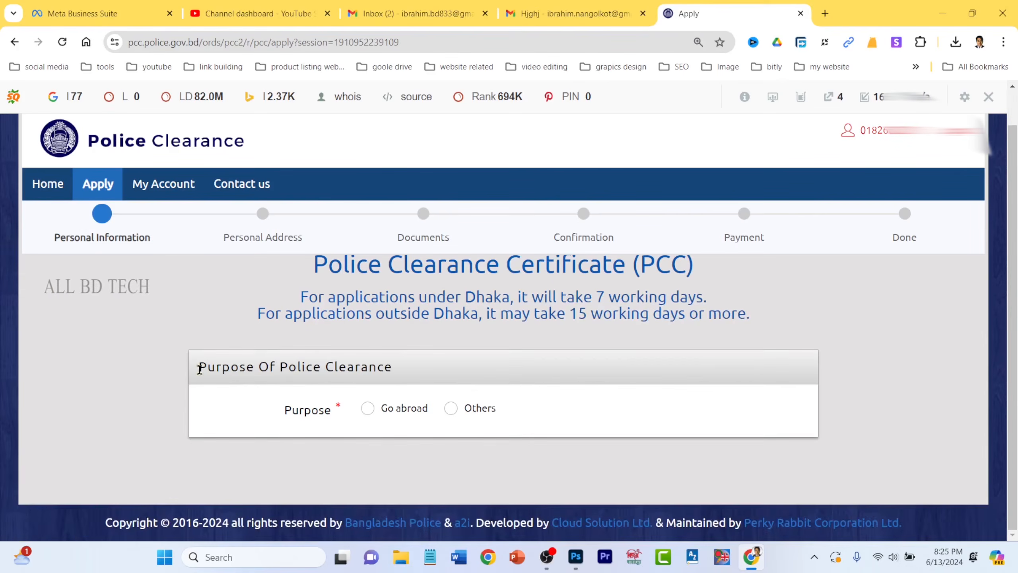
pyautogui.moveTo(200, 368); pyautogui.dragTo(391, 366)
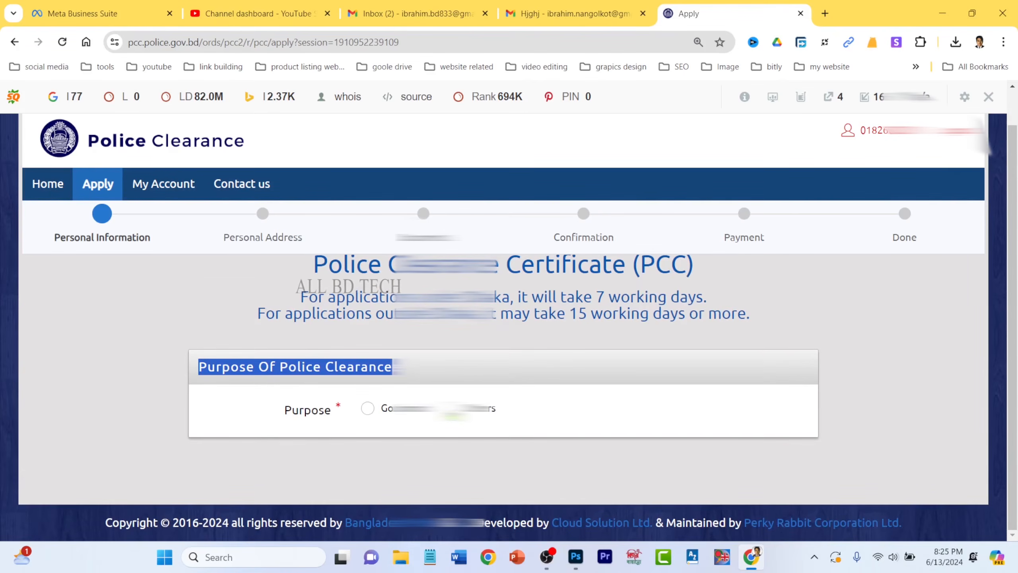
pyautogui.scroll(1, 521, 427)
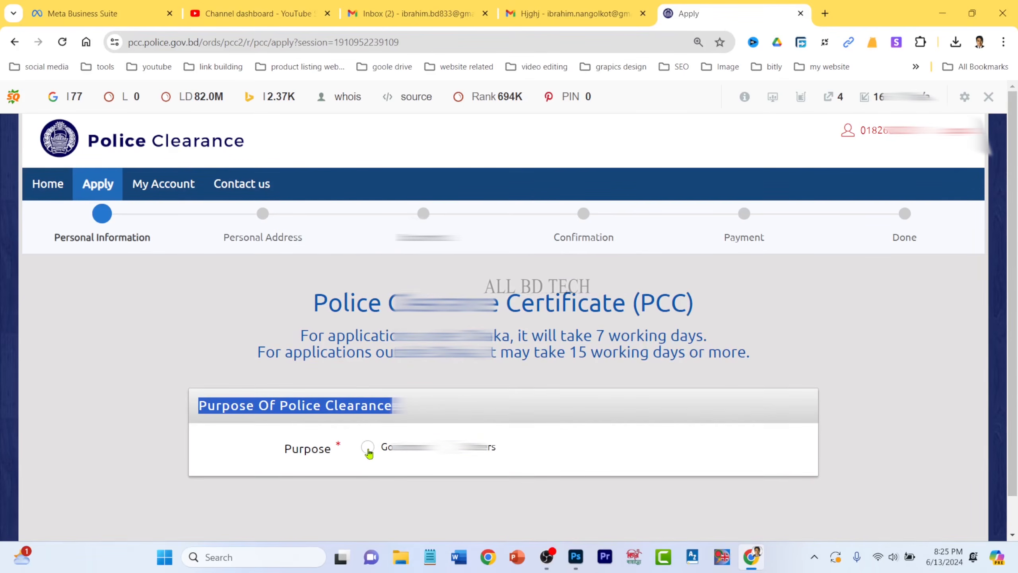
# - Choose Go abroad as the clearance purpose and Greece as the Country of Travel
pyautogui.click(380, 460)
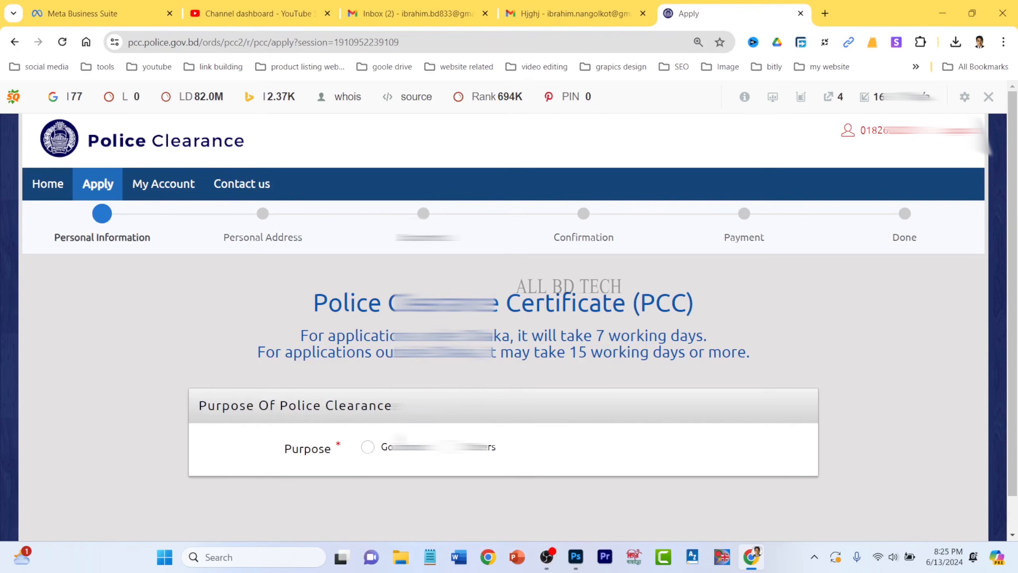
pyautogui.click(368, 449)
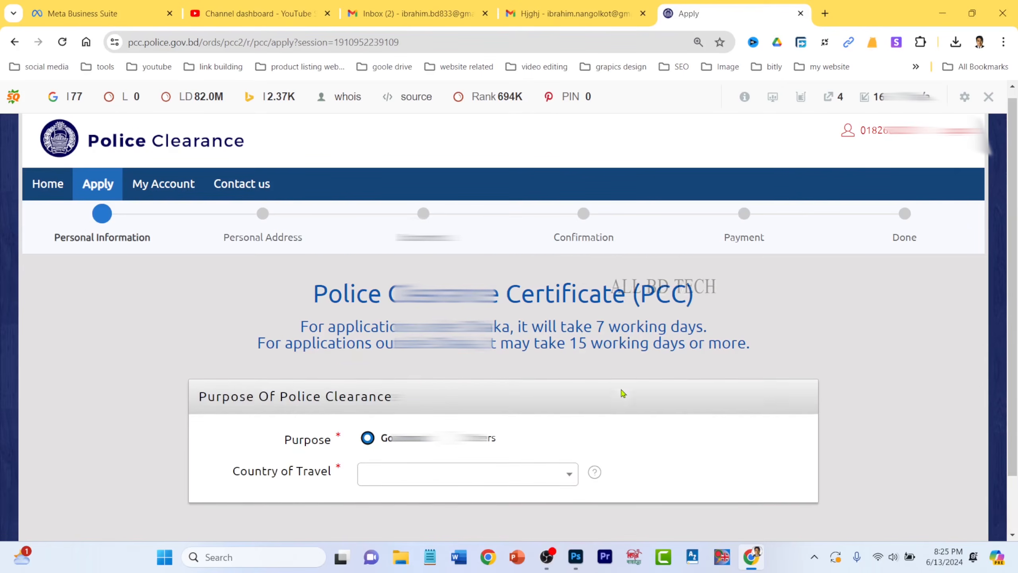
pyautogui.scroll(-2, 491, 412)
pyautogui.click(432, 415)
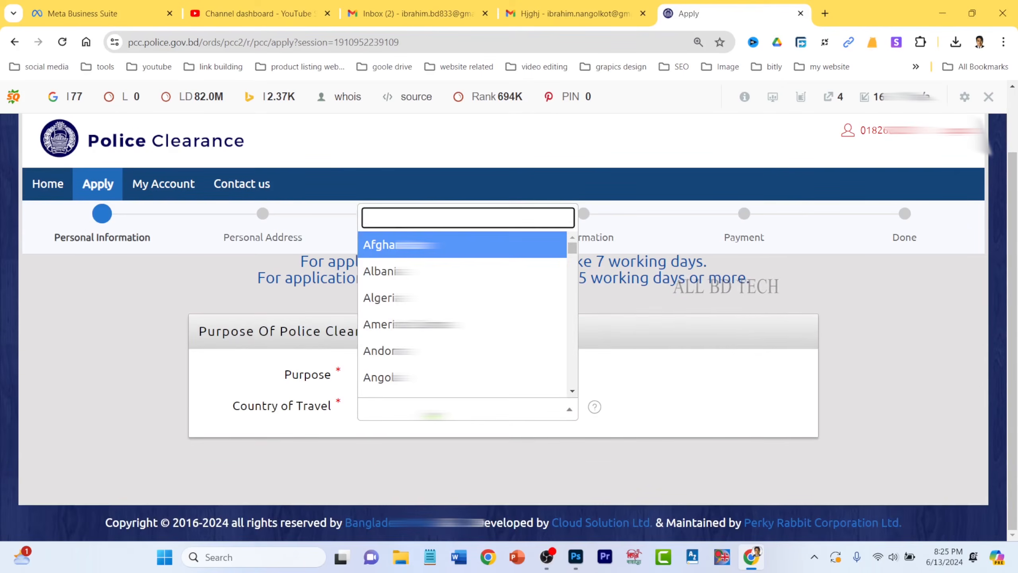
pyautogui.write('gra')
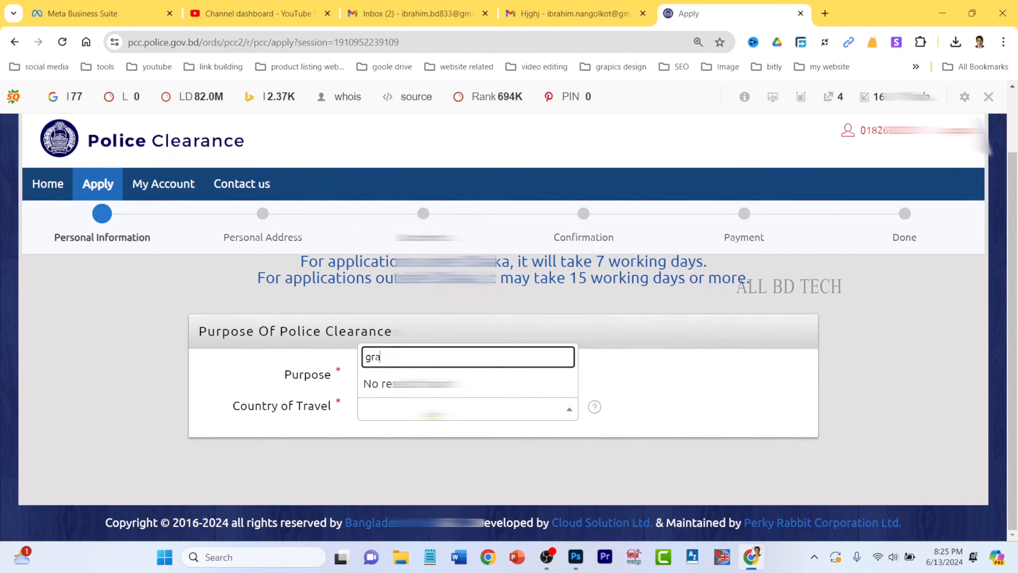
pyautogui.press('BackSpace')
pyautogui.write('e')
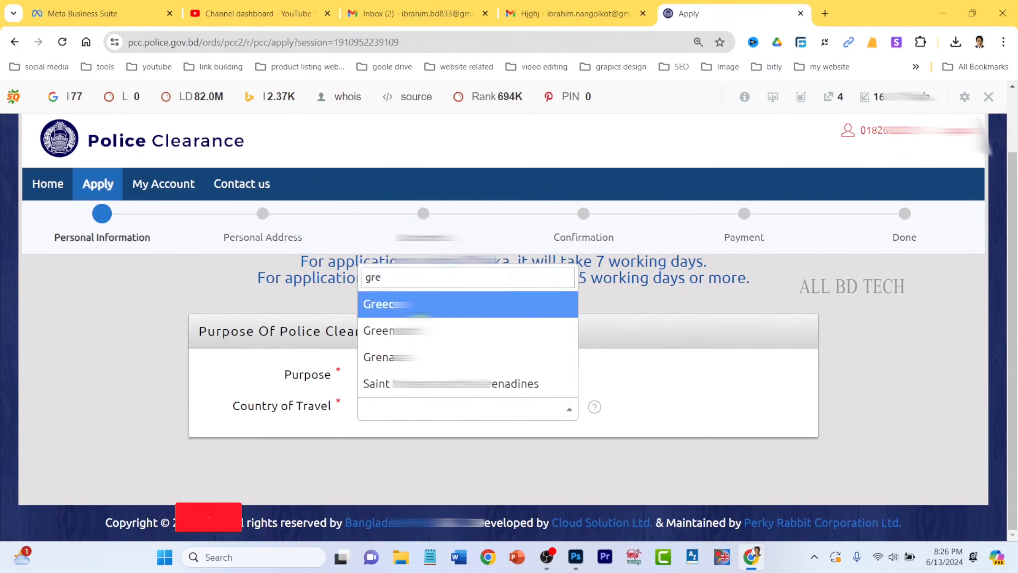
pyautogui.press('Return')
# - Fill Passport No with the applicant's saved passport number
pyautogui.scroll(-3, 677, 449)
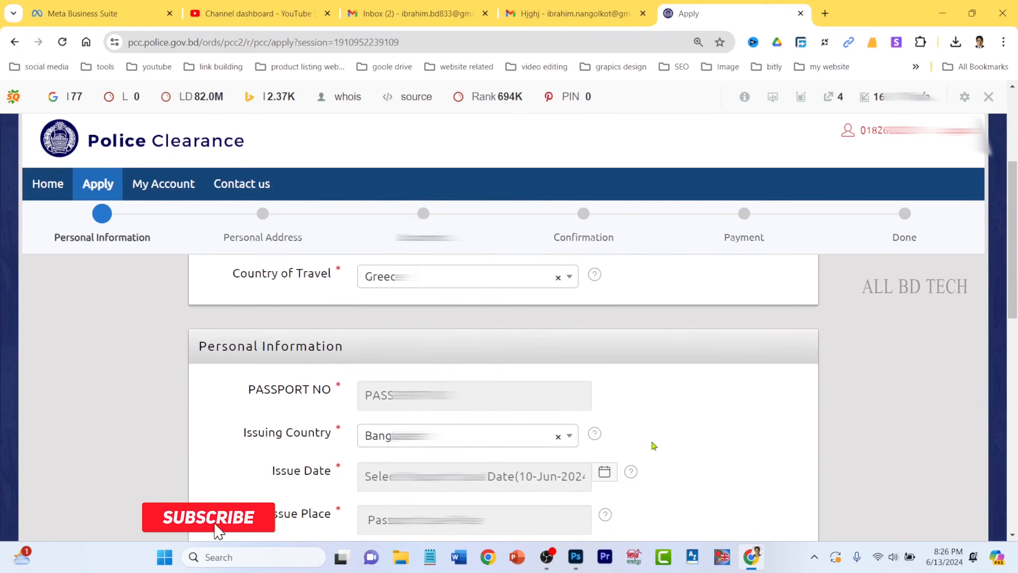
pyautogui.click(491, 398)
pyautogui.click(491, 398)
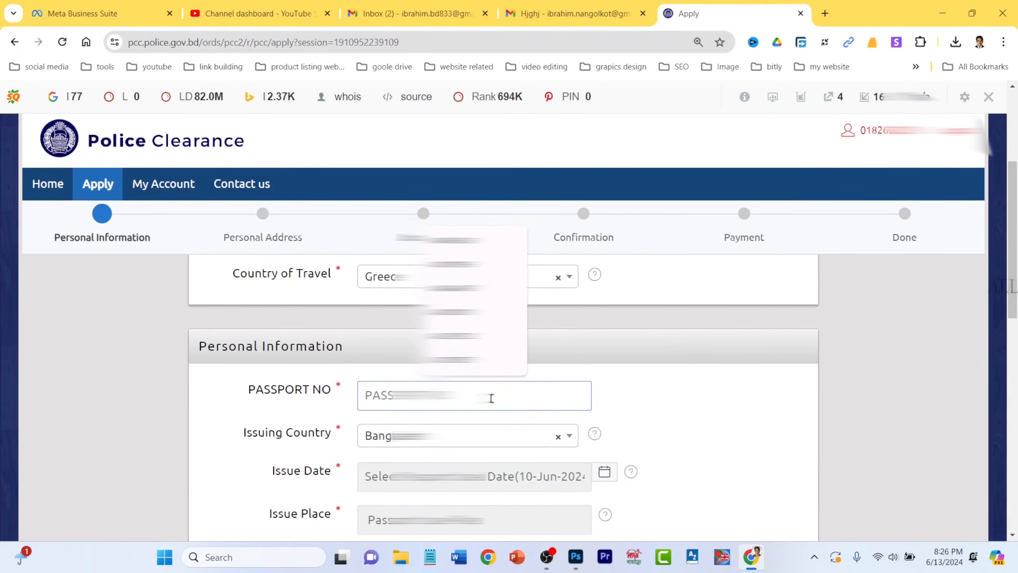
pyautogui.hotkey('ctrl', 'v')
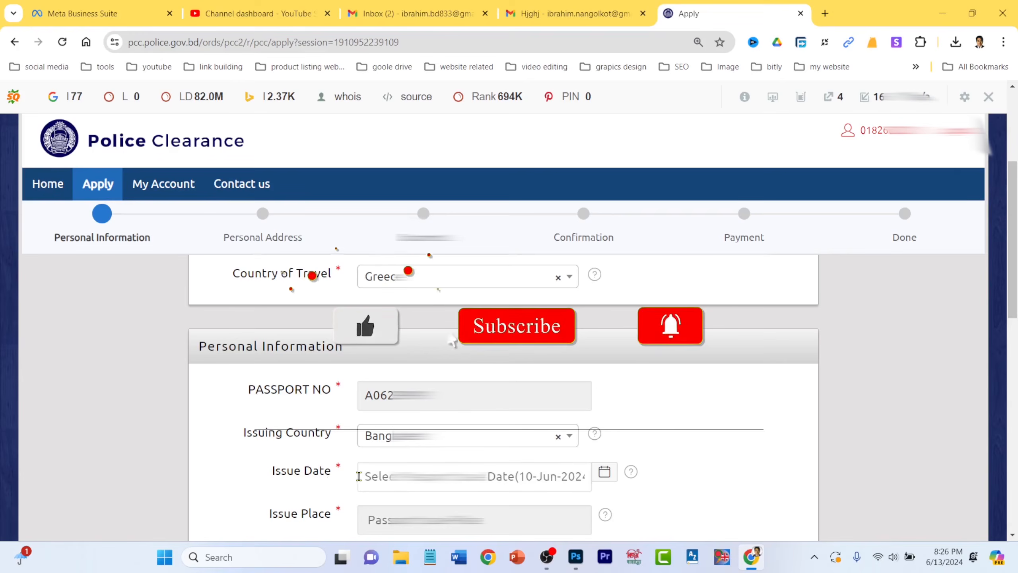
pyautogui.scroll(-2, 357, 477)
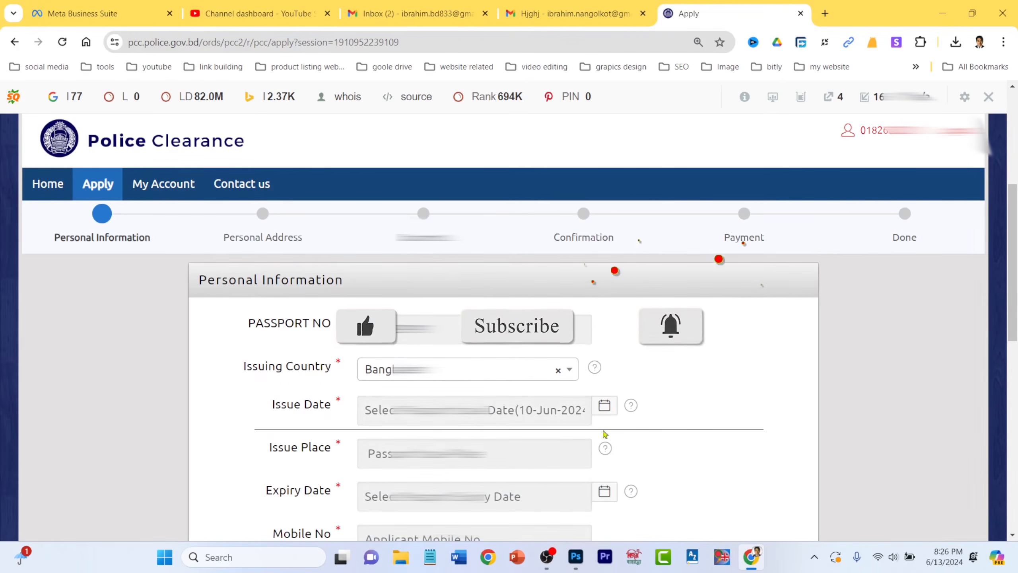
# - After reading the Issue Date help note, pick 27 December 2022 in the Issue Date calendar
pyautogui.click(631, 407)
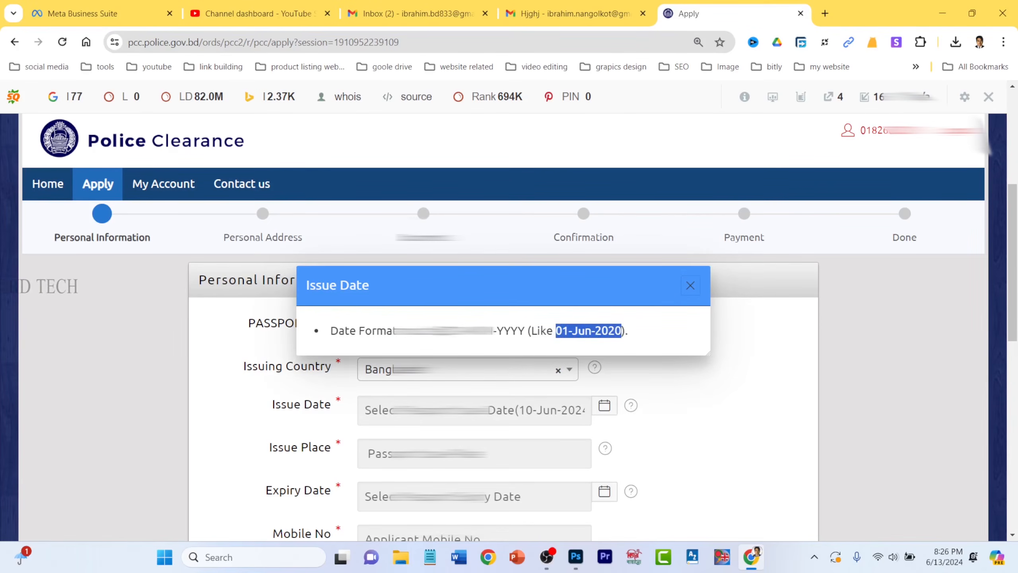
pyautogui.doubleClick(455, 330)
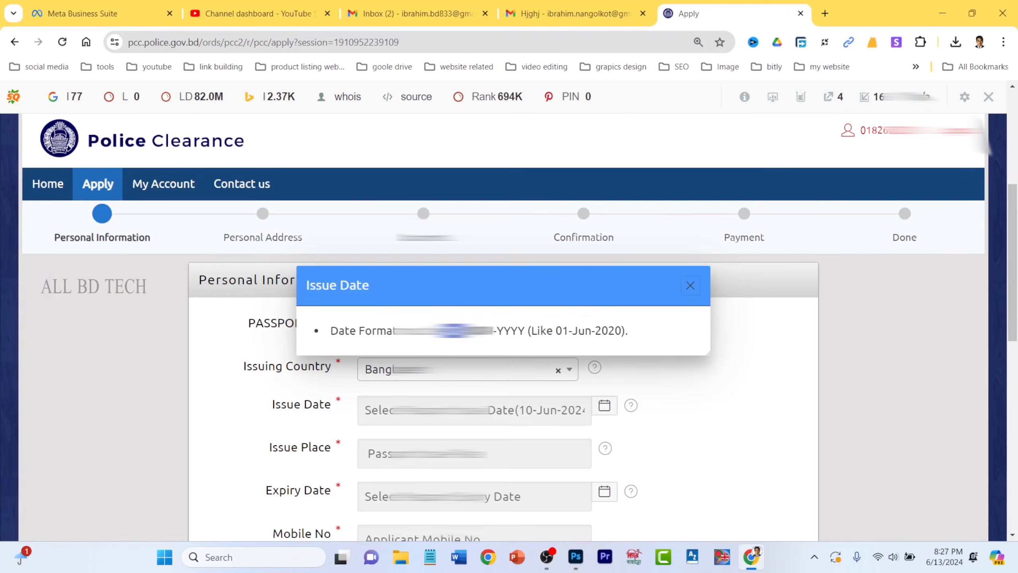
pyautogui.moveTo(504, 330); pyautogui.dragTo(518, 330)
pyautogui.click(476, 412)
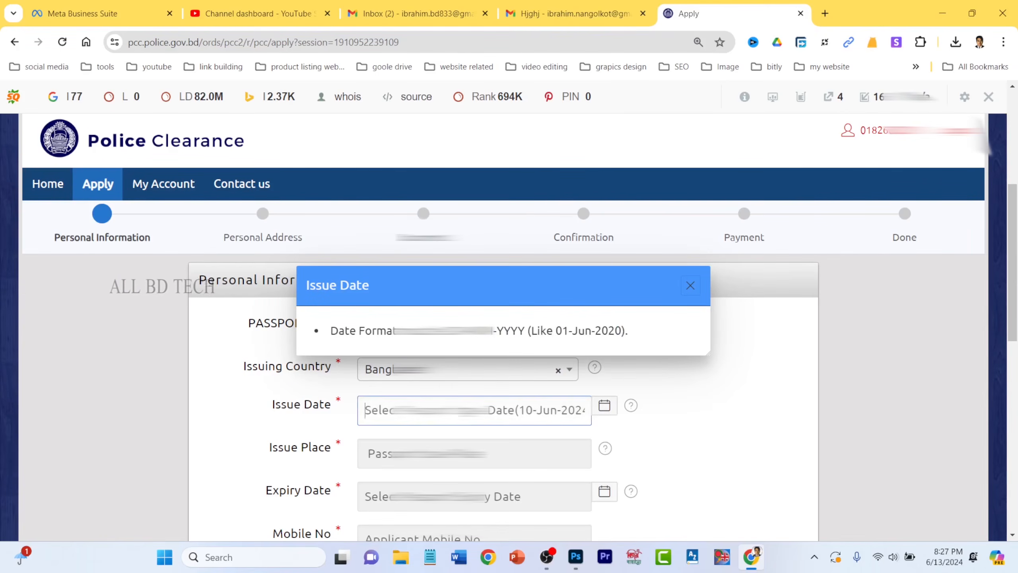
pyautogui.click(605, 407)
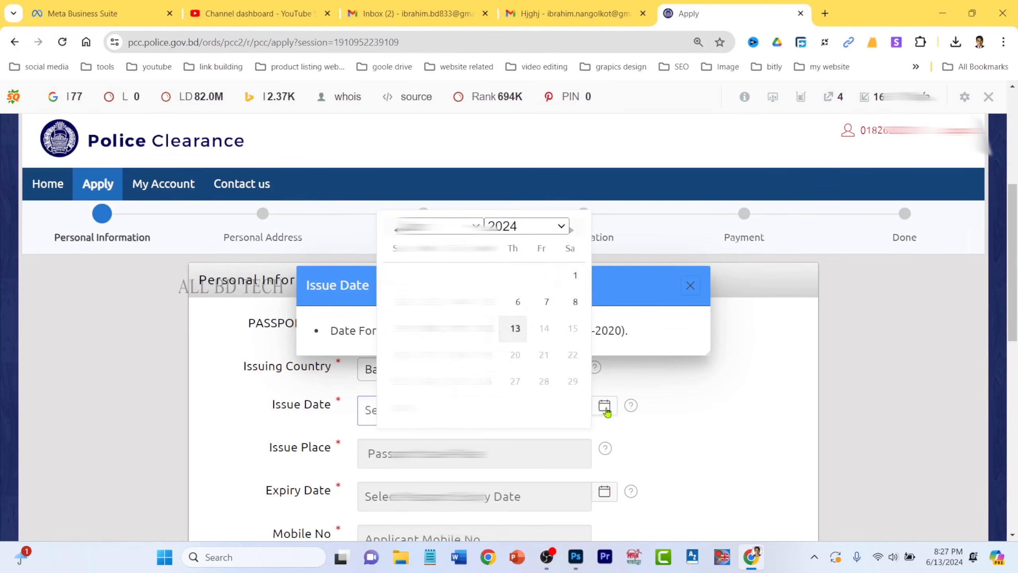
pyautogui.click(691, 285)
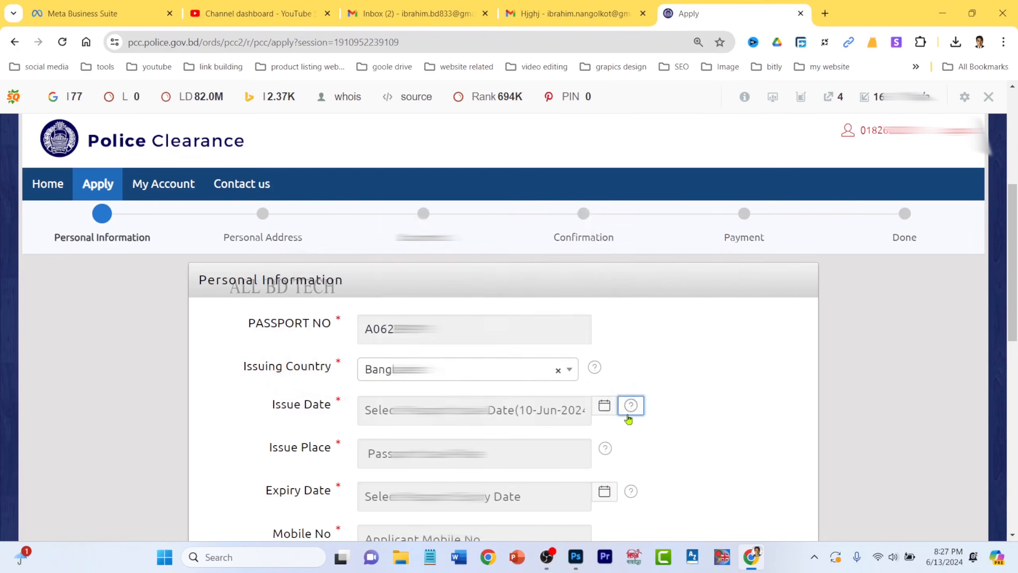
pyautogui.click(605, 406)
pyautogui.click(526, 226)
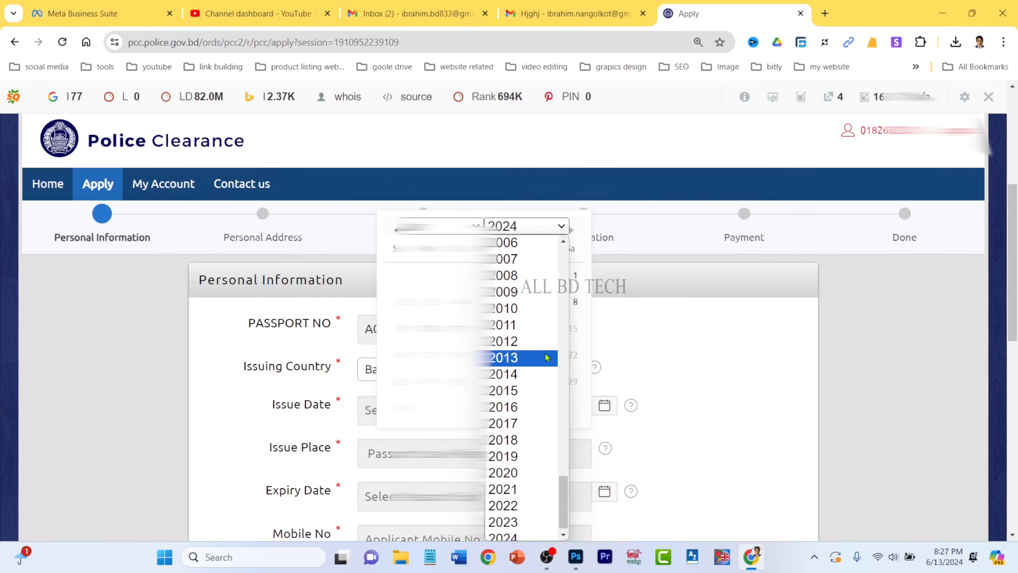
pyautogui.click(521, 506)
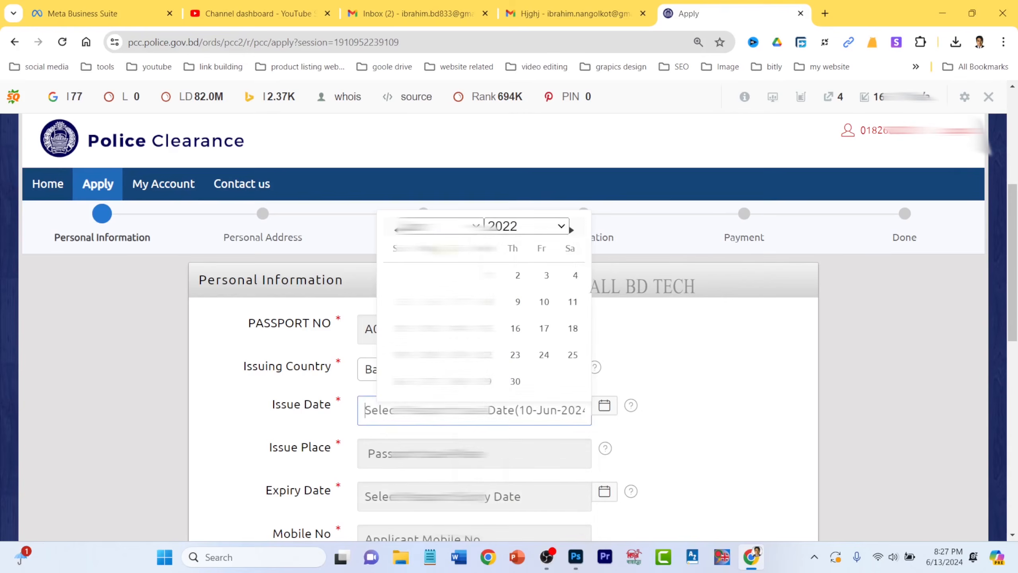
pyautogui.click(459, 381)
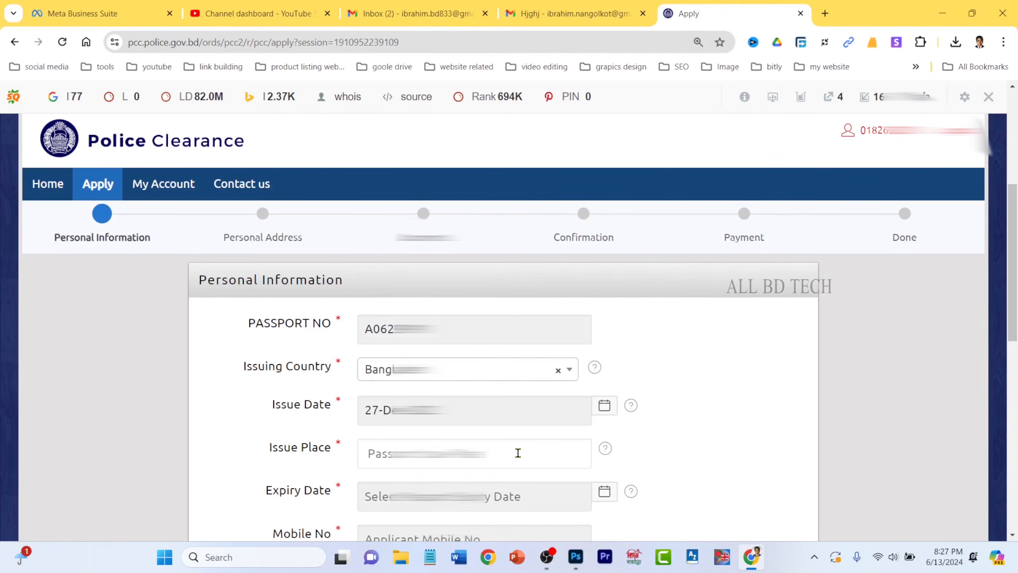
# - Check the Issue Place help note and fill Issue Place with the saved suggestion Dhaka
pyautogui.click(605, 449)
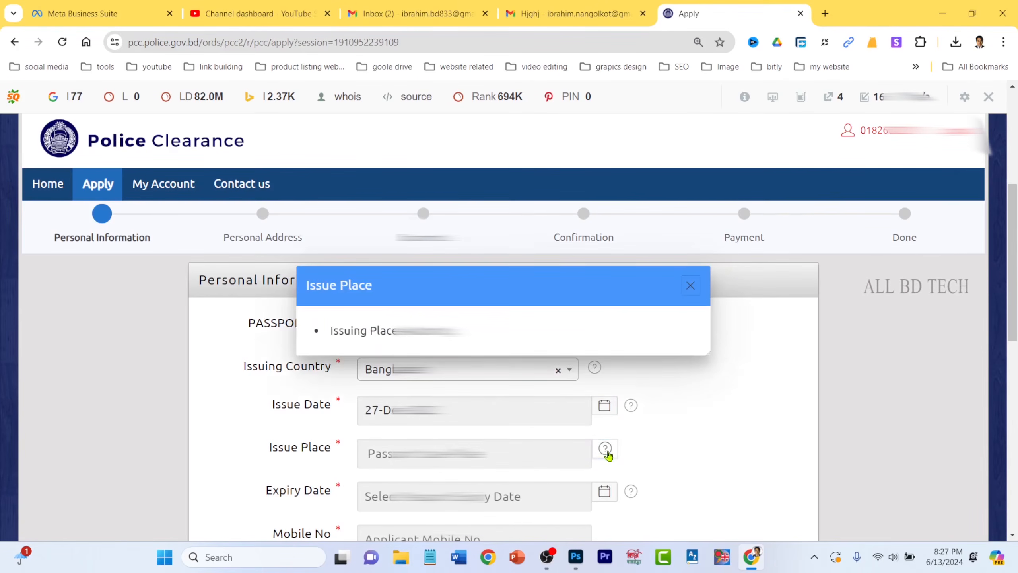
pyautogui.click(691, 285)
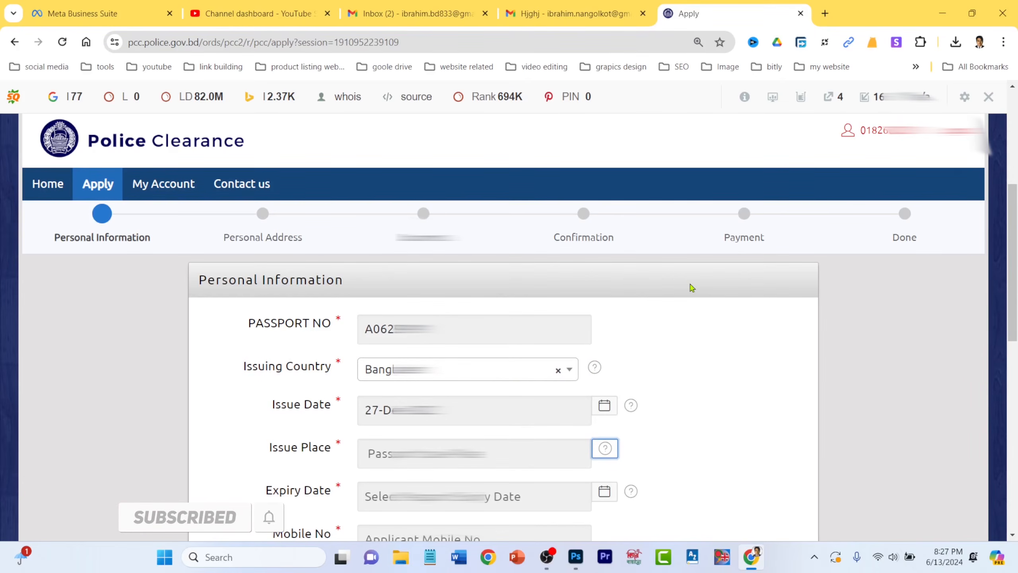
pyautogui.click(490, 457)
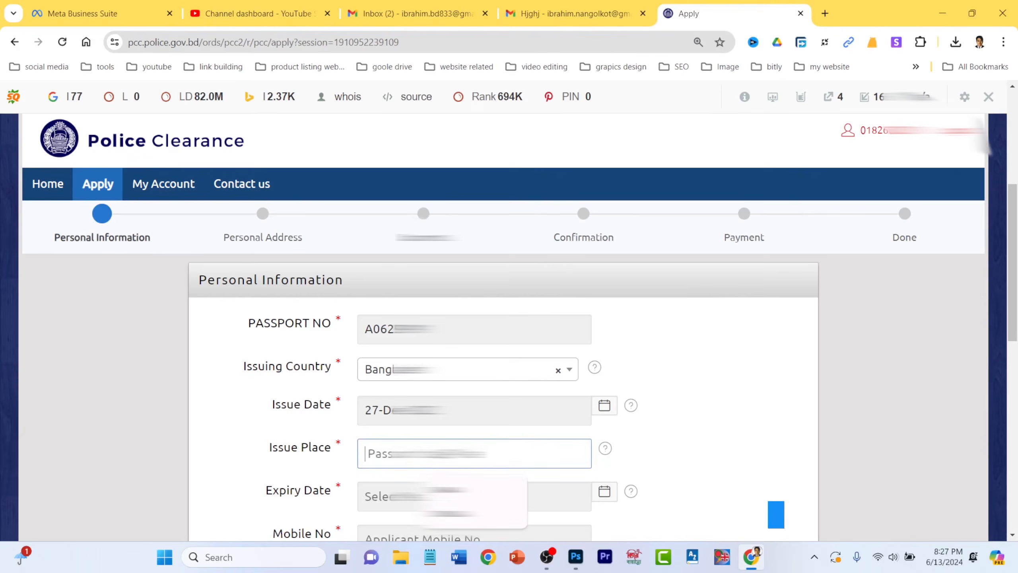
pyautogui.press('Return')
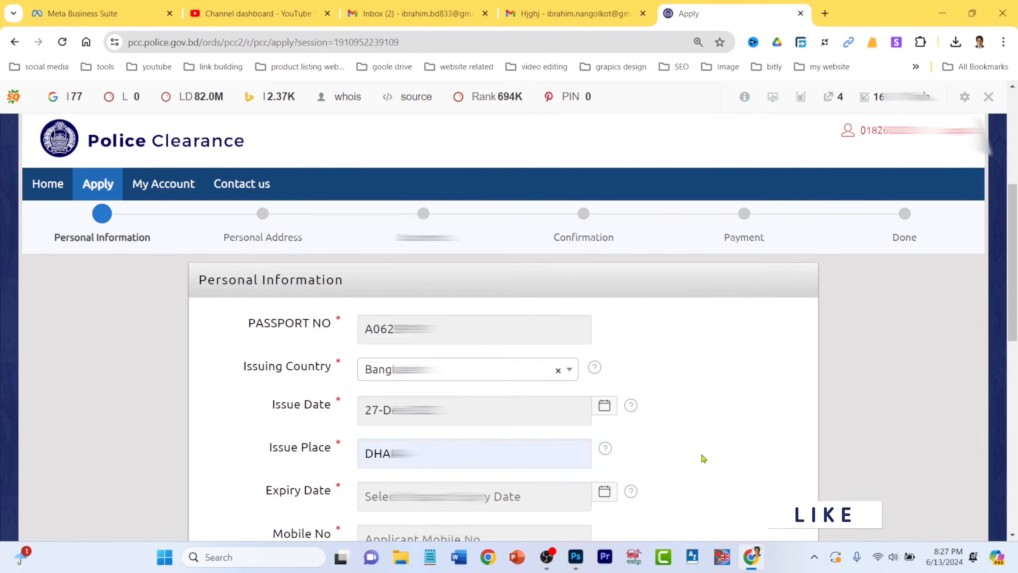
pyautogui.scroll(-3, 705, 457)
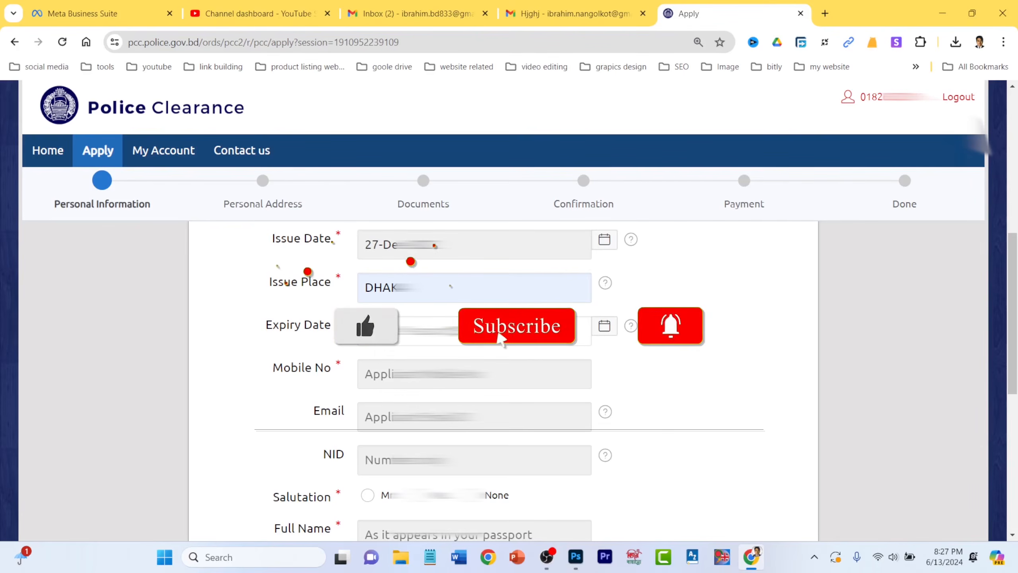
# - Set the passport Expiry Date to 26 December using the calendar
pyautogui.click(489, 331)
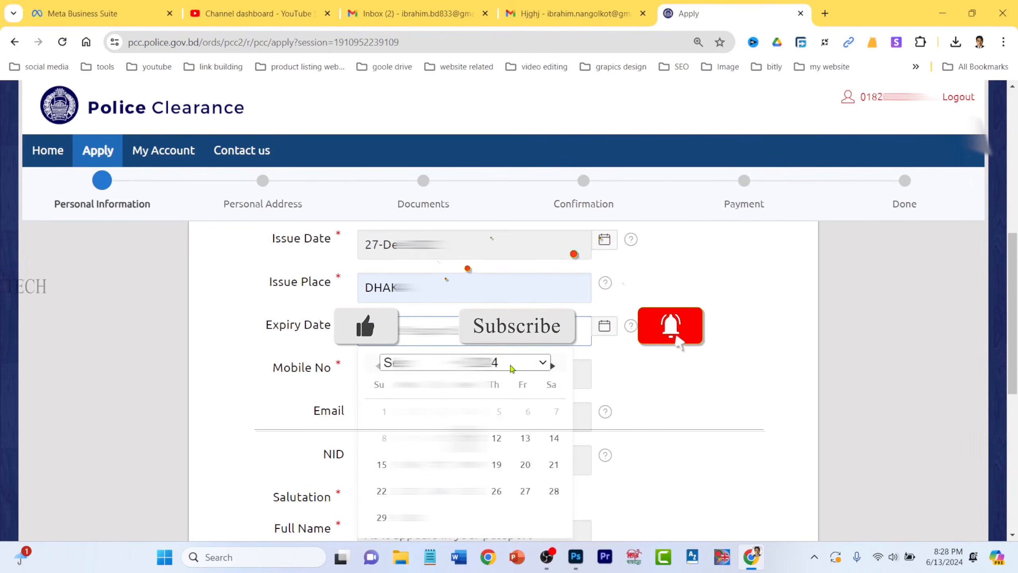
pyautogui.click(511, 367)
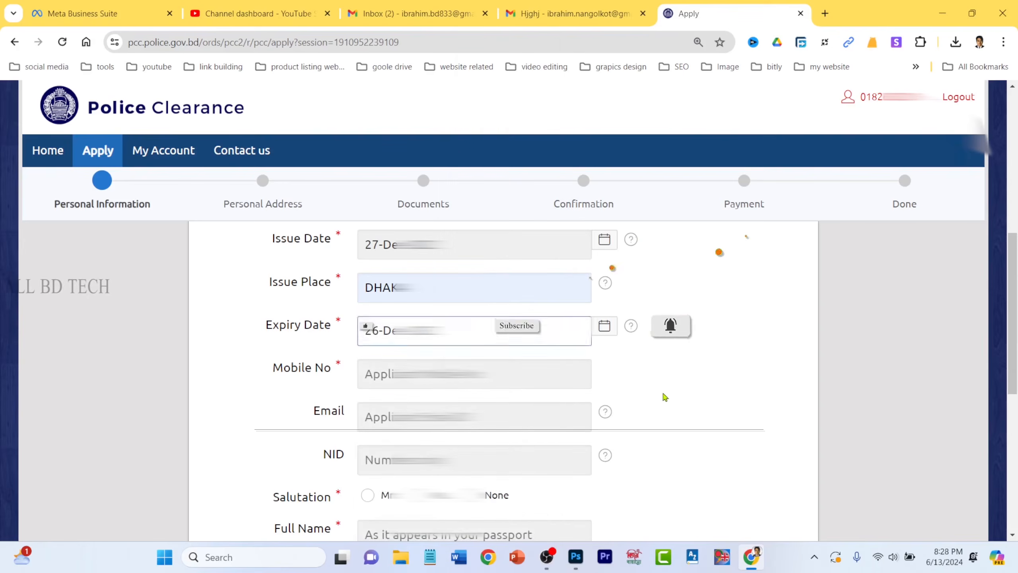
pyautogui.click(664, 397)
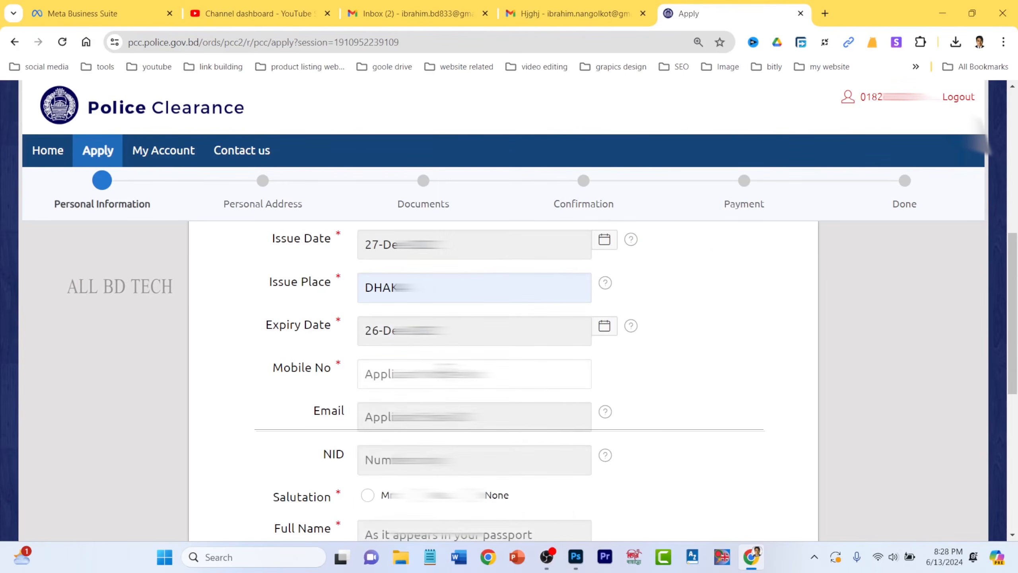
# - Enter the applicant's mobile number
pyautogui.click(459, 374)
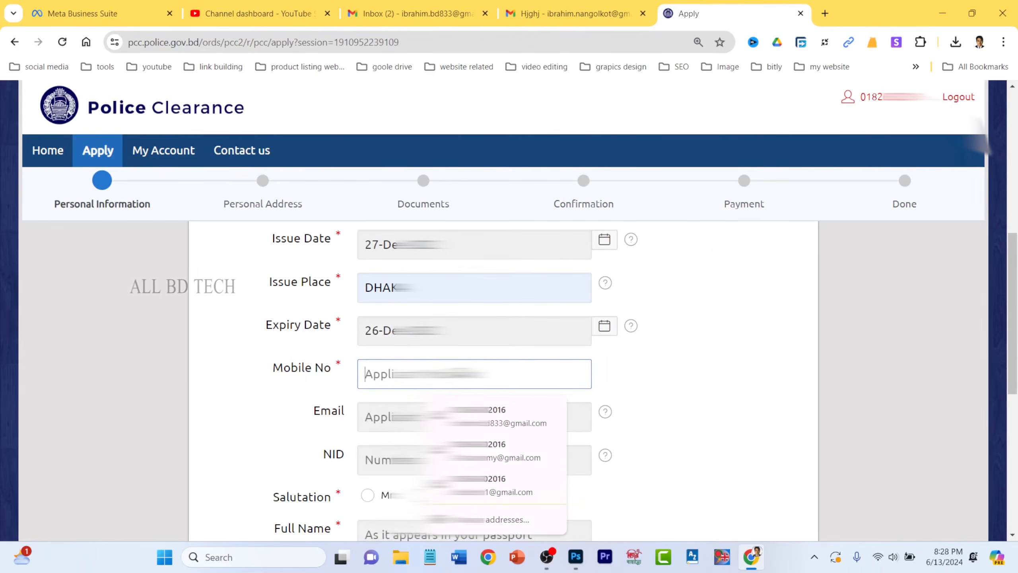
pyautogui.write('01')
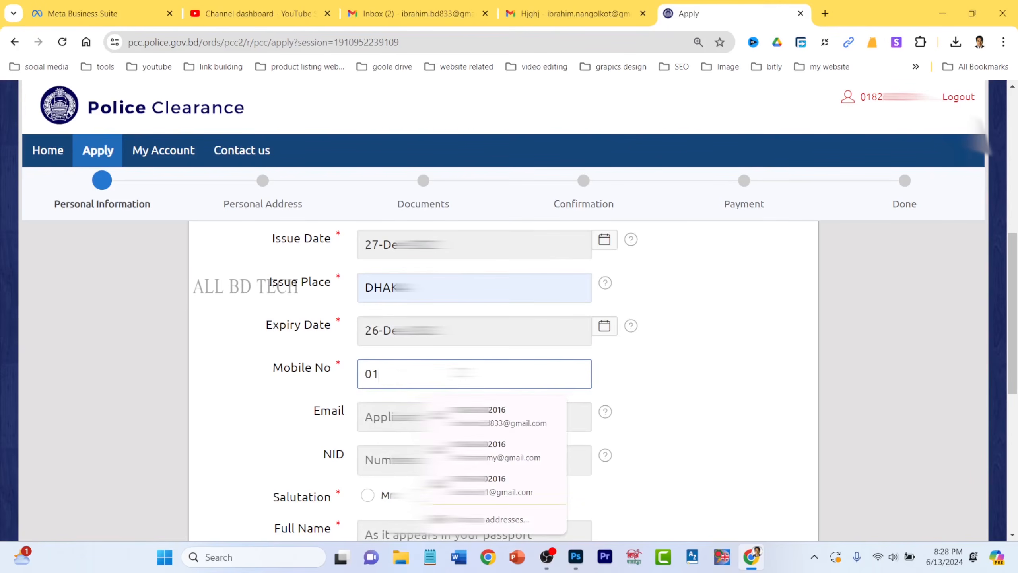
pyautogui.write('40')
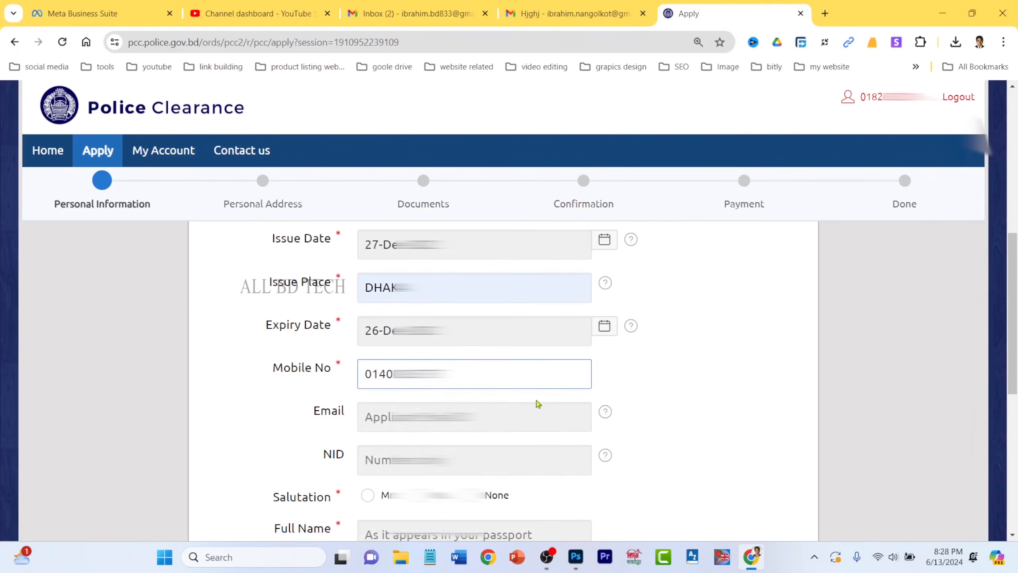
pyautogui.click(697, 401)
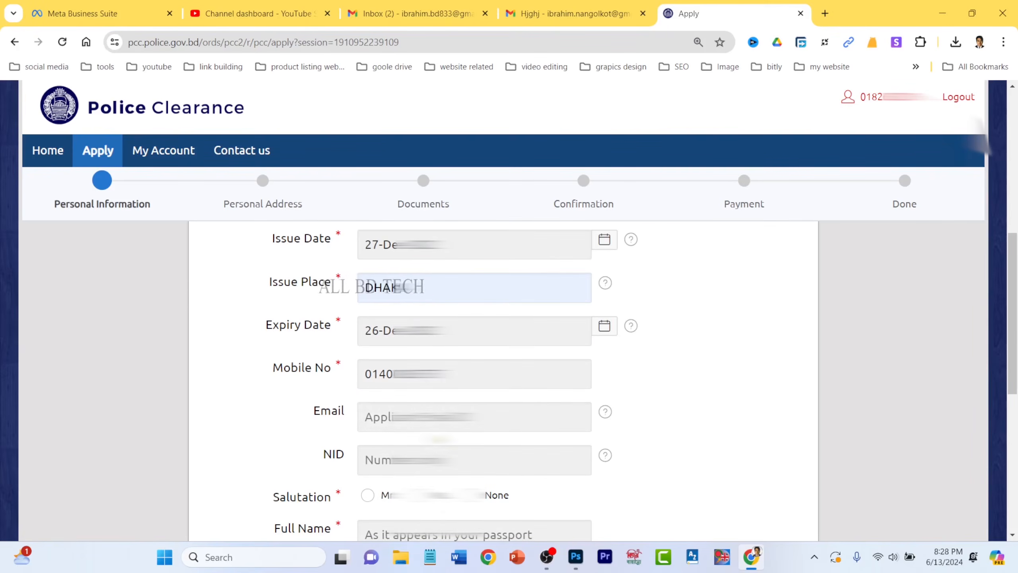
# - Check the Email help note, then open the NID help note and highlight its 13-digit advice
pyautogui.click(607, 416)
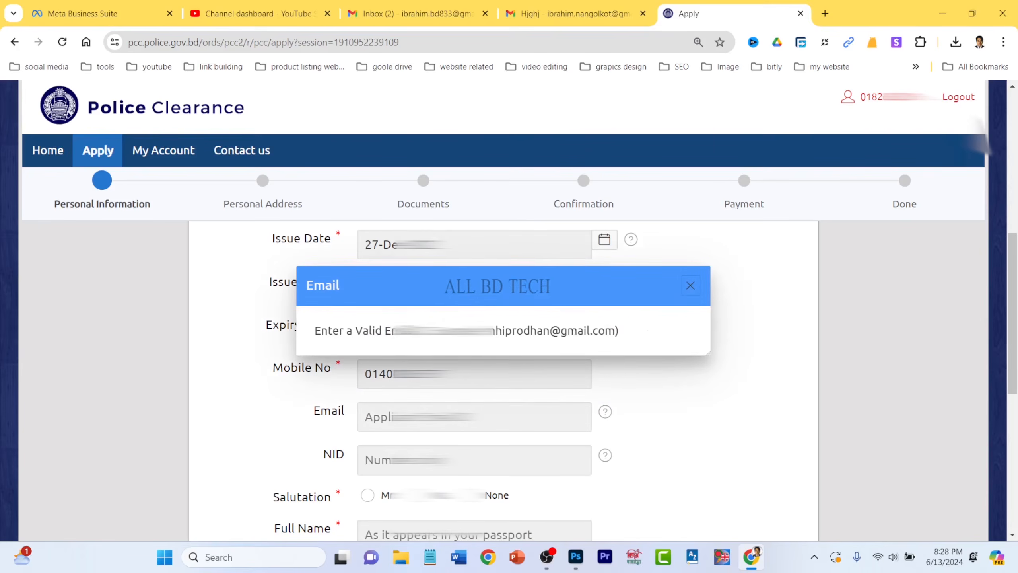
pyautogui.click(713, 313)
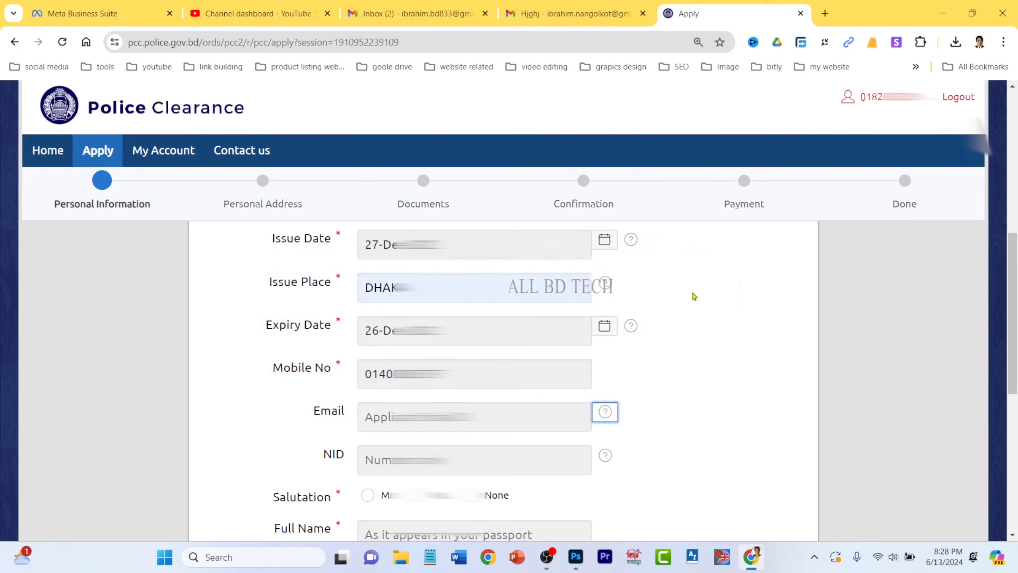
pyautogui.scroll(-1, 305, 452)
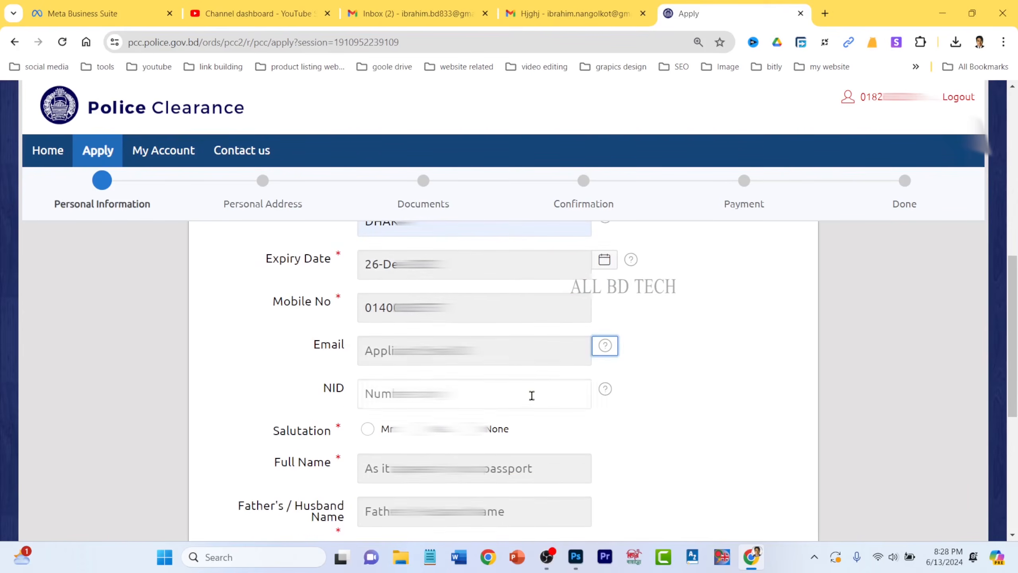
pyautogui.click(606, 390)
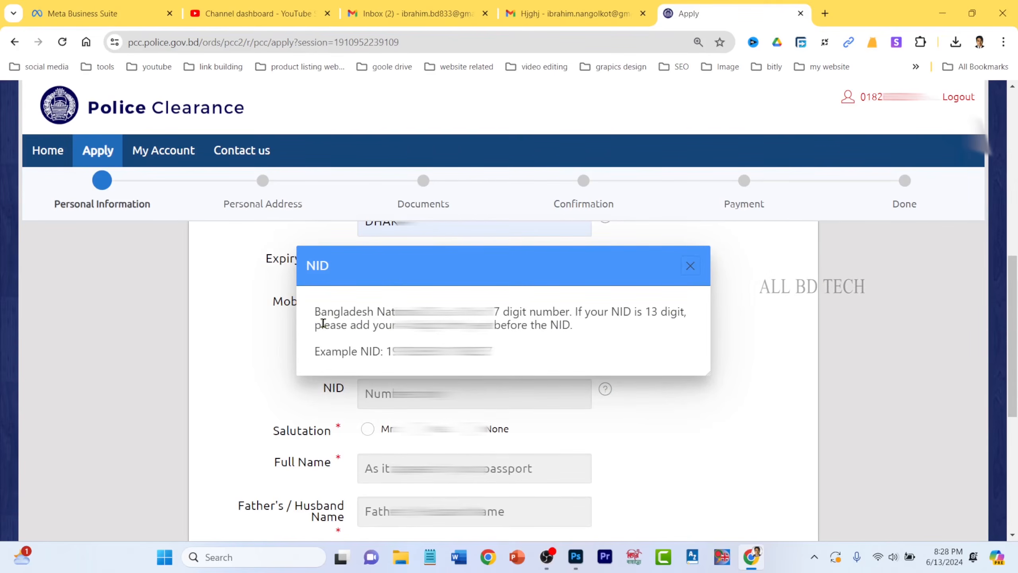
pyautogui.moveTo(393, 325); pyautogui.dragTo(580, 328)
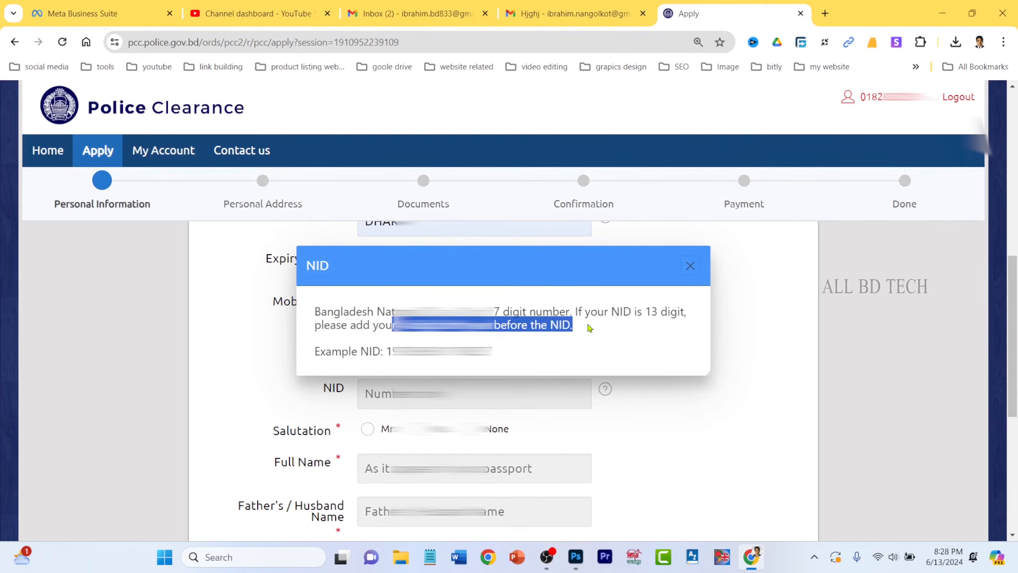
# - Close the NID note, enter the applicant's national ID number and choose Mr as salutation
pyautogui.click(691, 267)
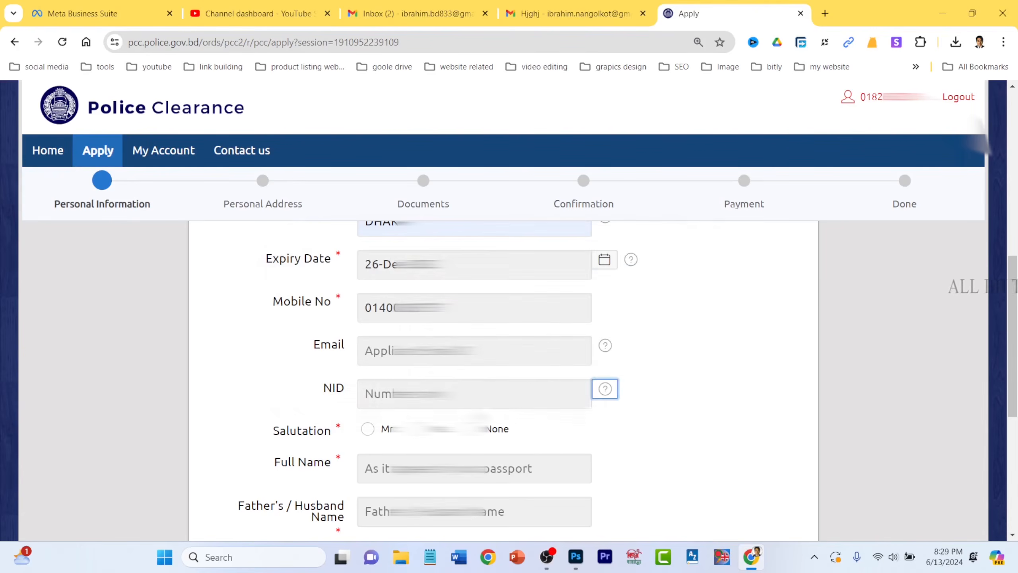
pyautogui.click(477, 388)
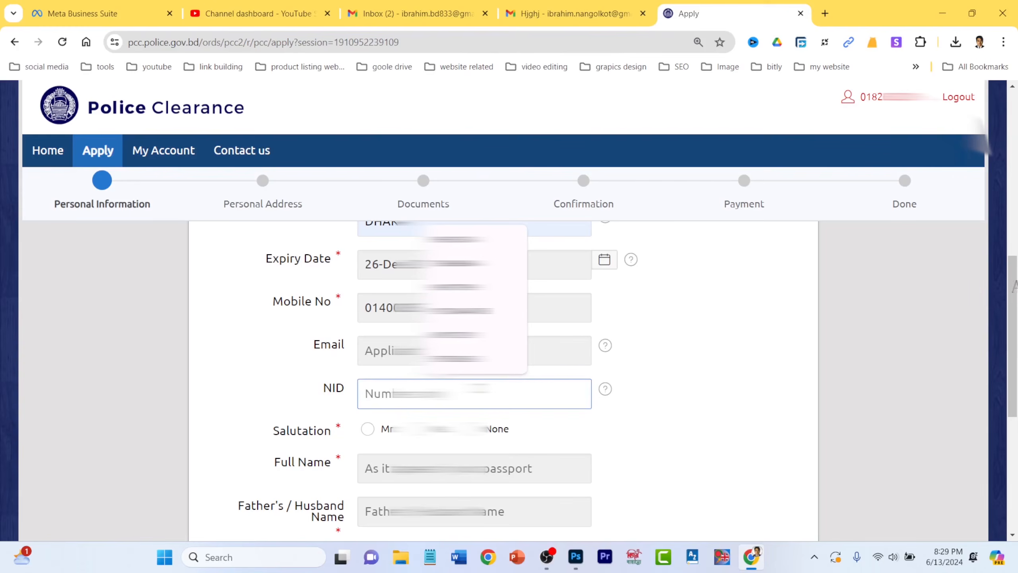
pyautogui.write('9152')
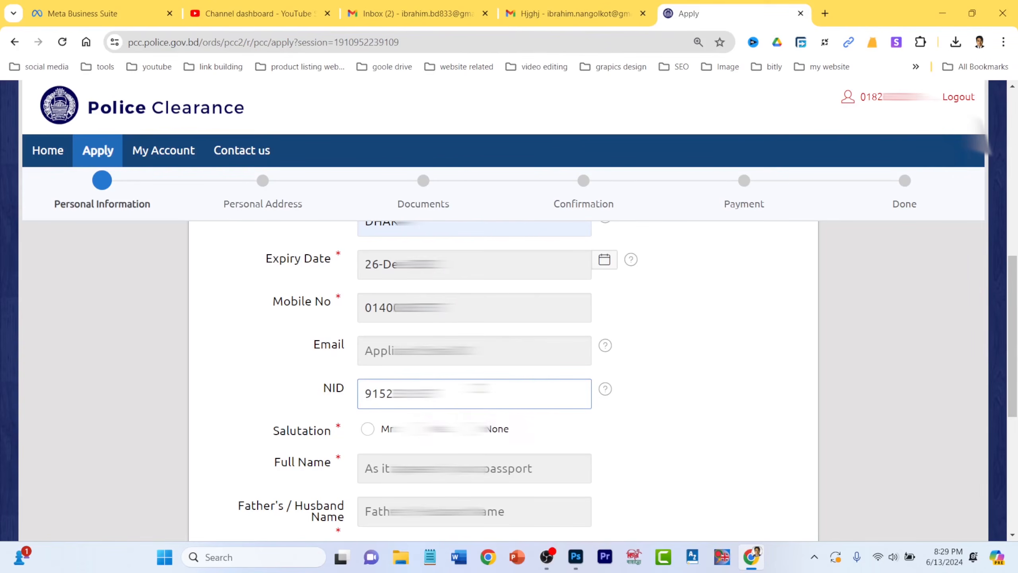
pyautogui.click(640, 428)
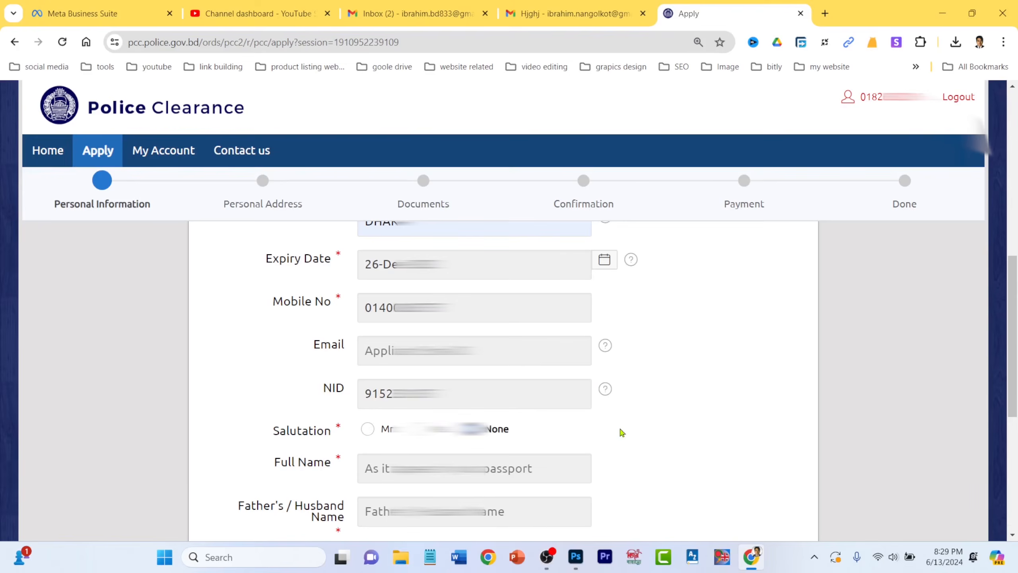
pyautogui.click(368, 430)
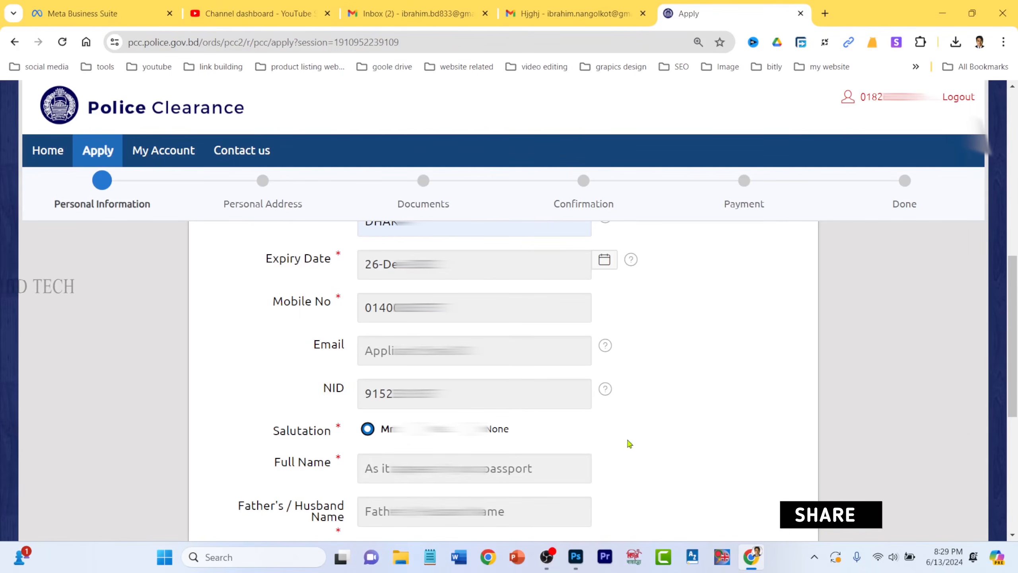
# - Fill in the applicant's full name using the autofill suggestion
pyautogui.scroll(-2, 655, 441)
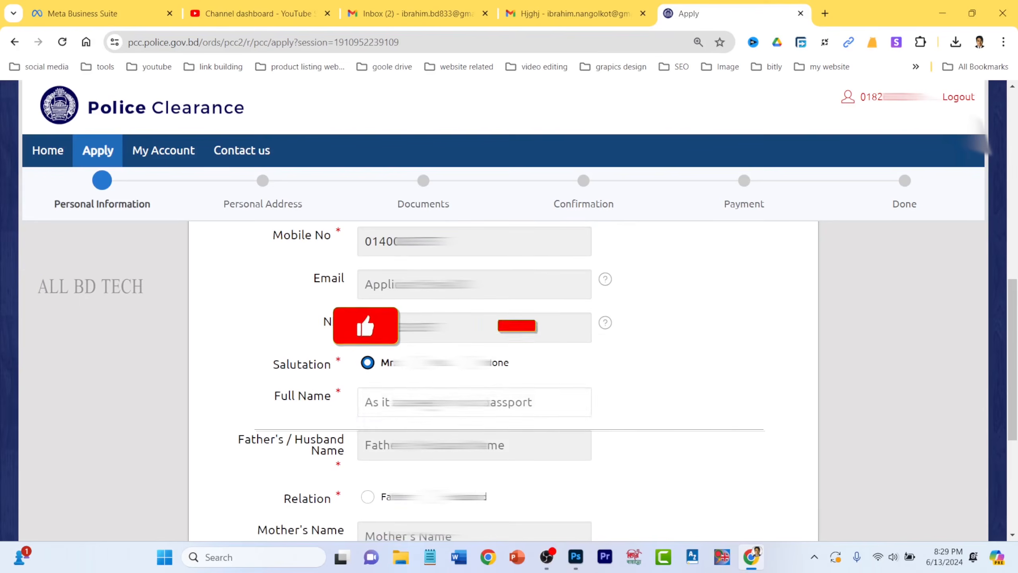
pyautogui.click(366, 400)
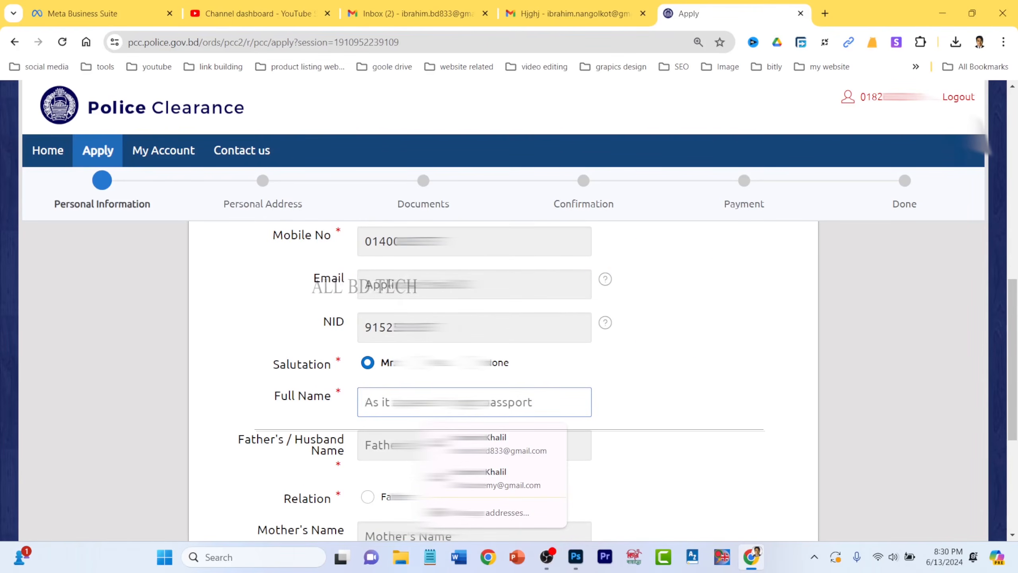
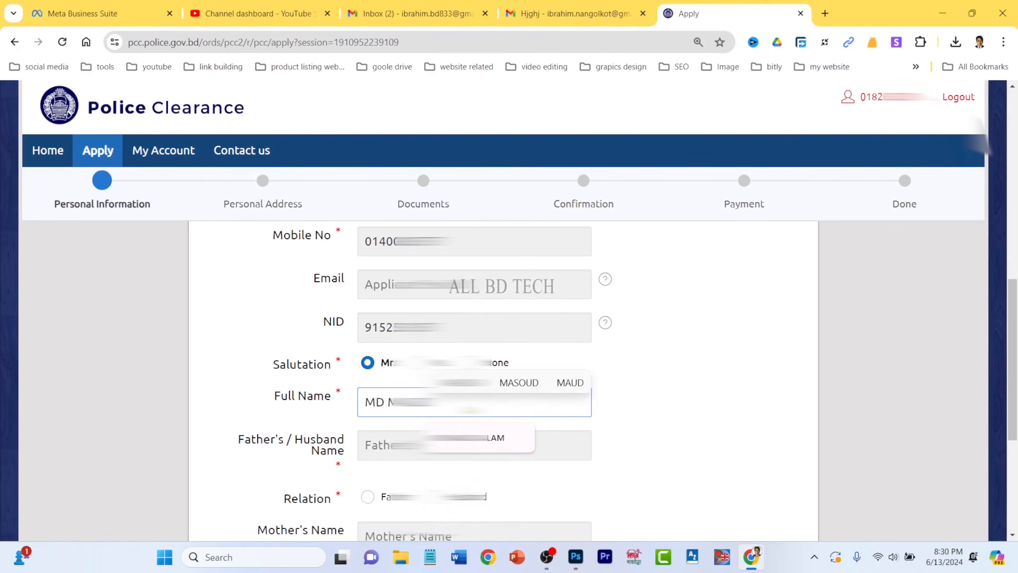
pyautogui.click(518, 437)
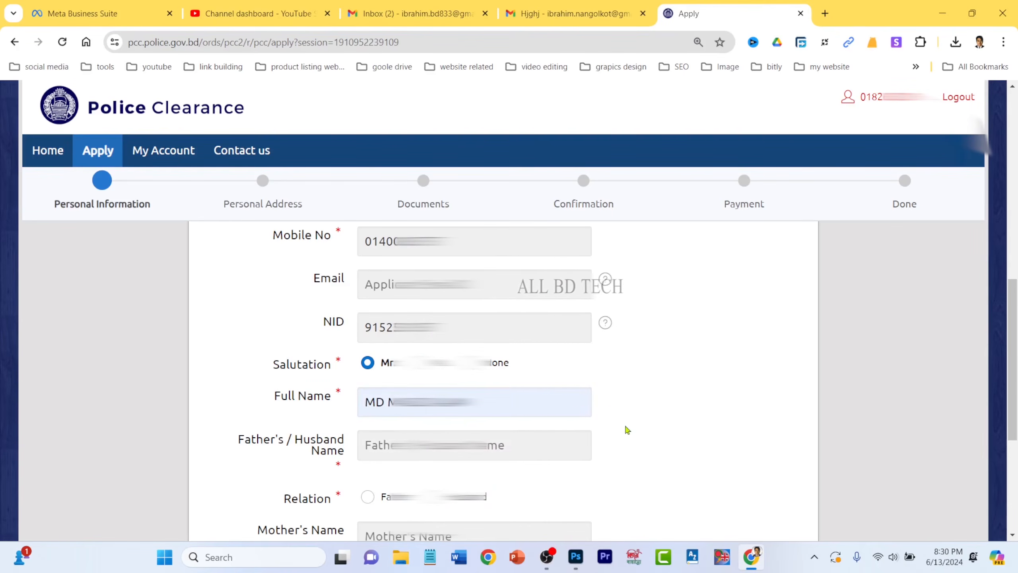
# - Fill in the father's name using the autofill suggestion
pyautogui.click(451, 456)
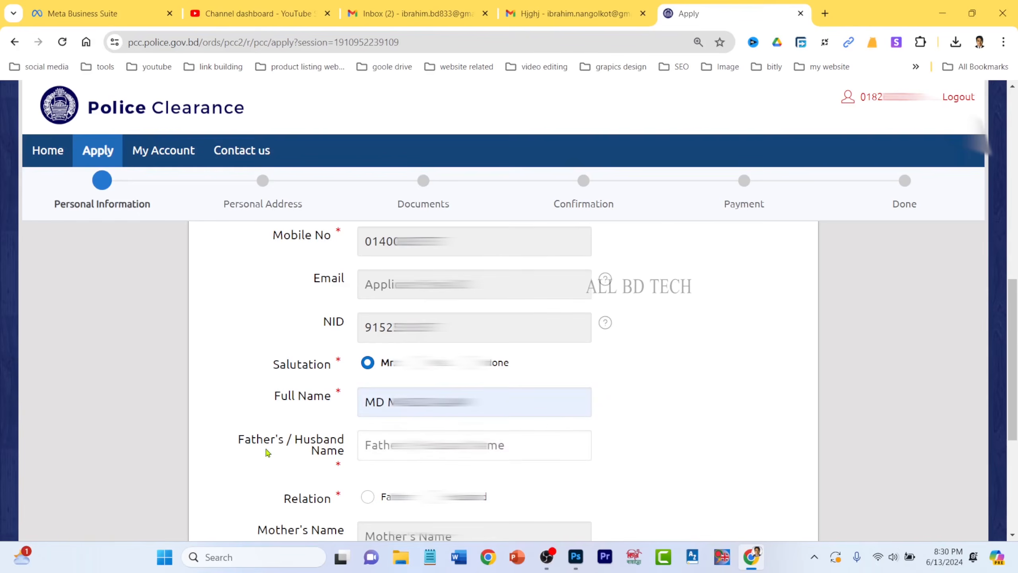
pyautogui.click(488, 446)
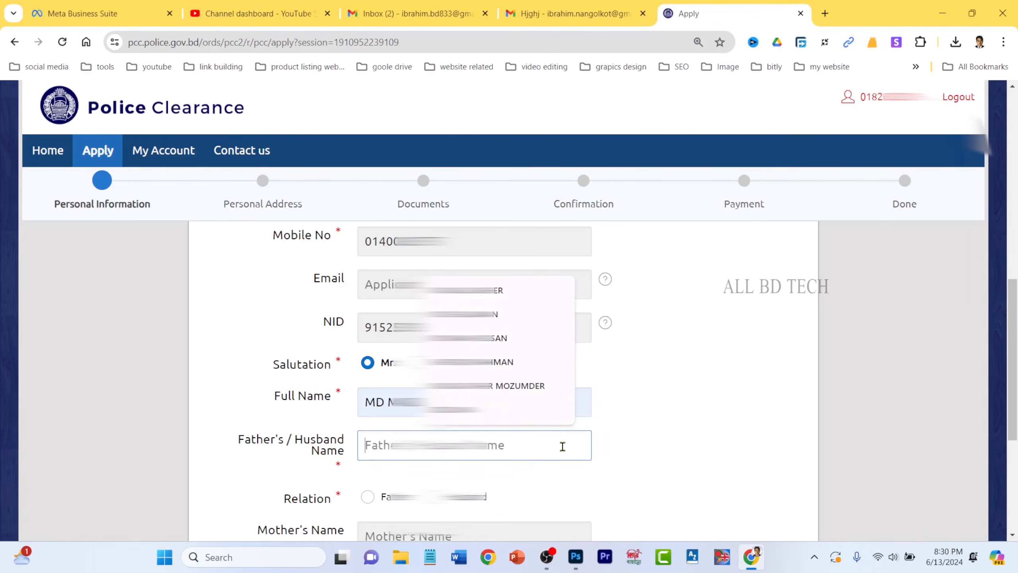
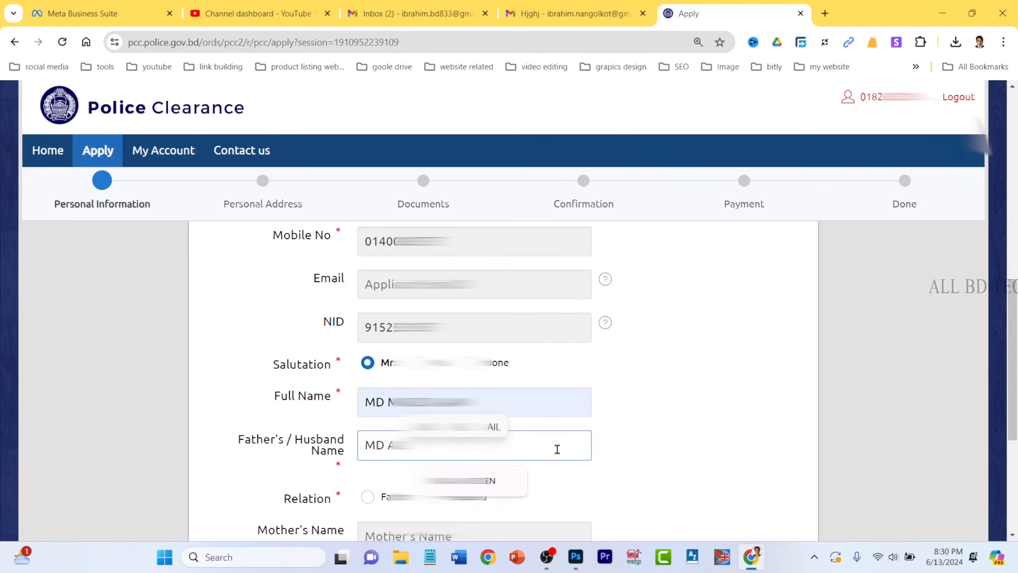
pyautogui.click(499, 484)
pyautogui.click(641, 457)
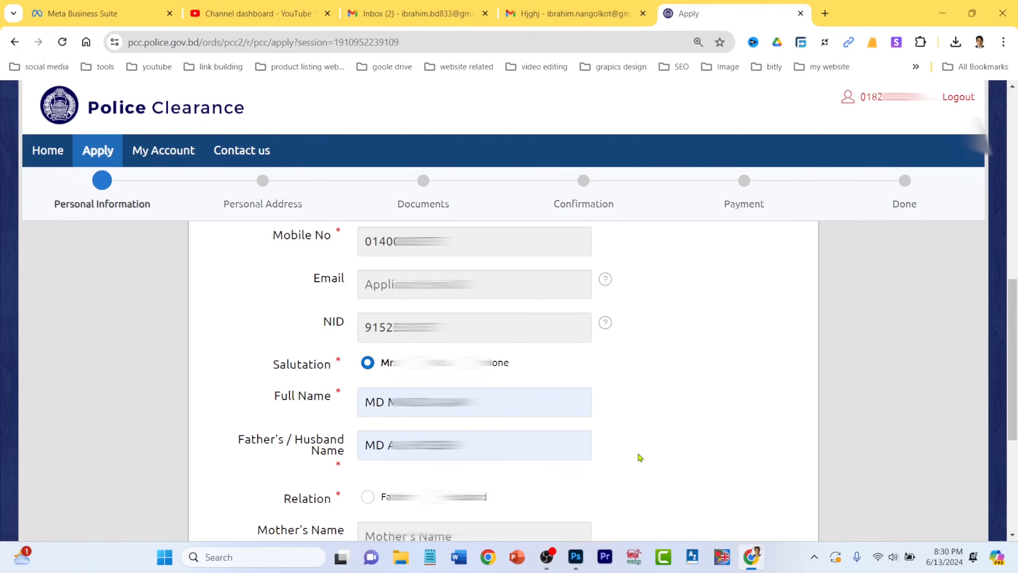
# - Fill in the mother's name in Mother's Name using the autofill suggestion
pyautogui.scroll(-2, 640, 458)
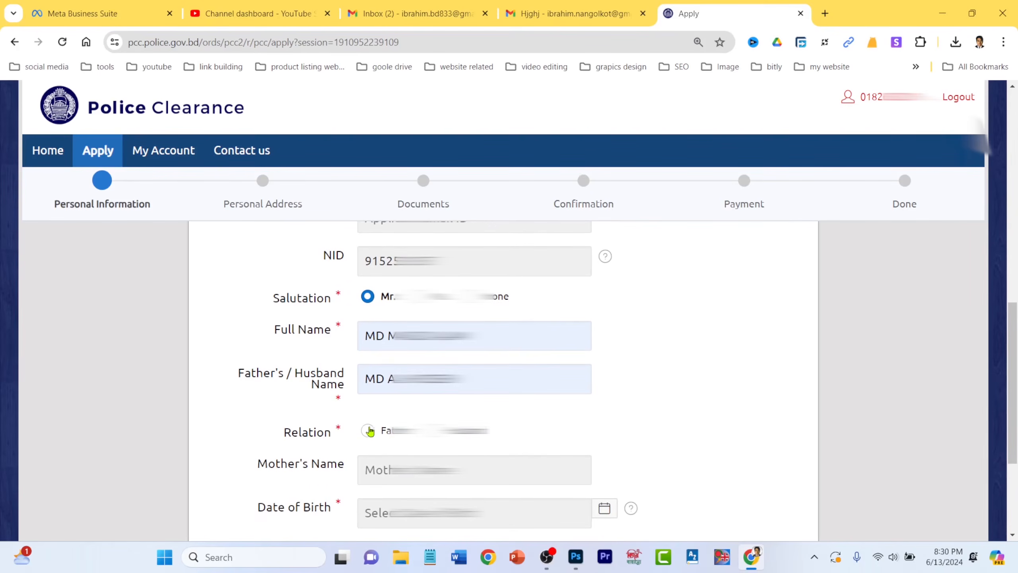
pyautogui.scroll(-2, 534, 421)
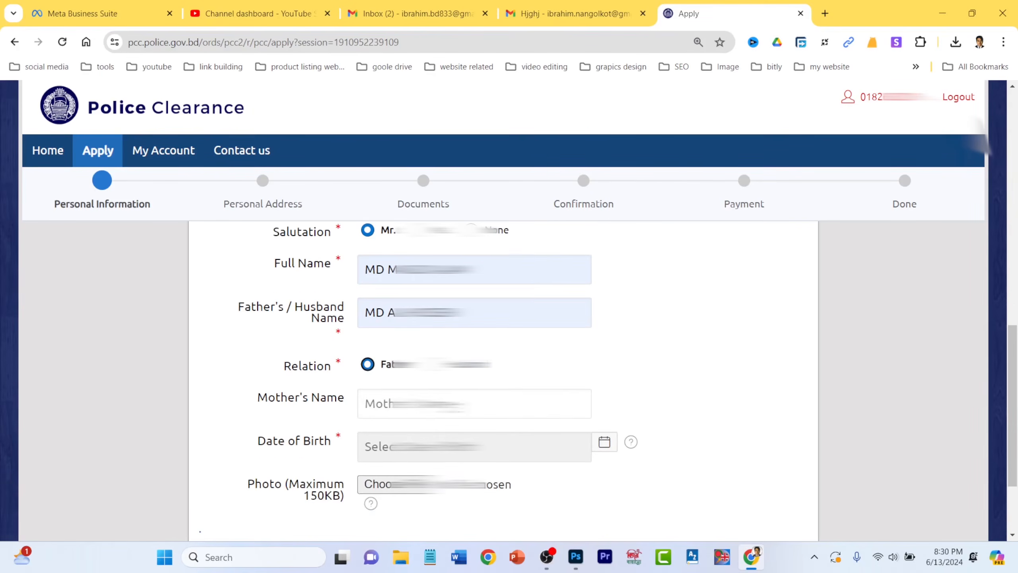
pyautogui.click(504, 398)
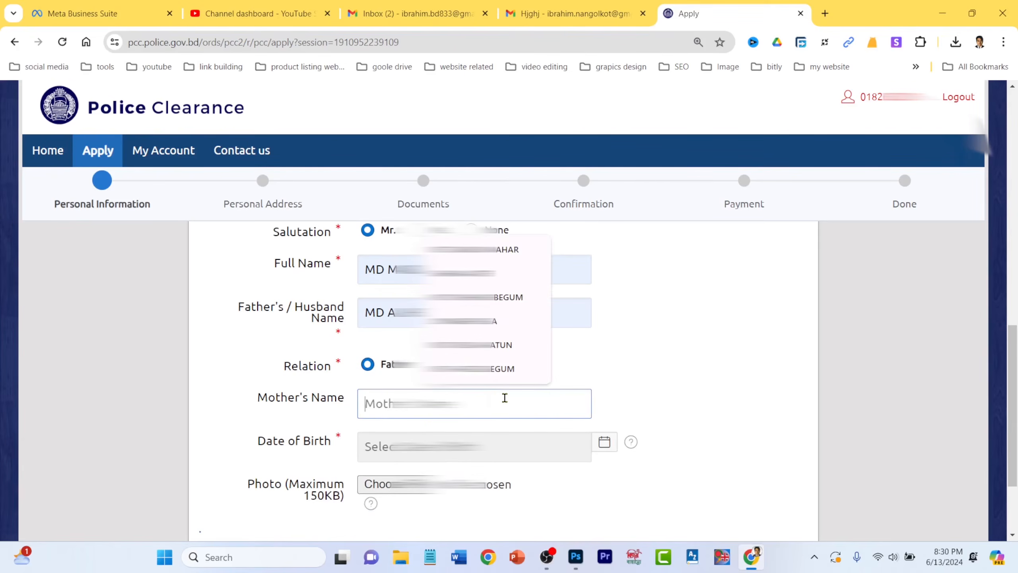
pyautogui.write('MST')
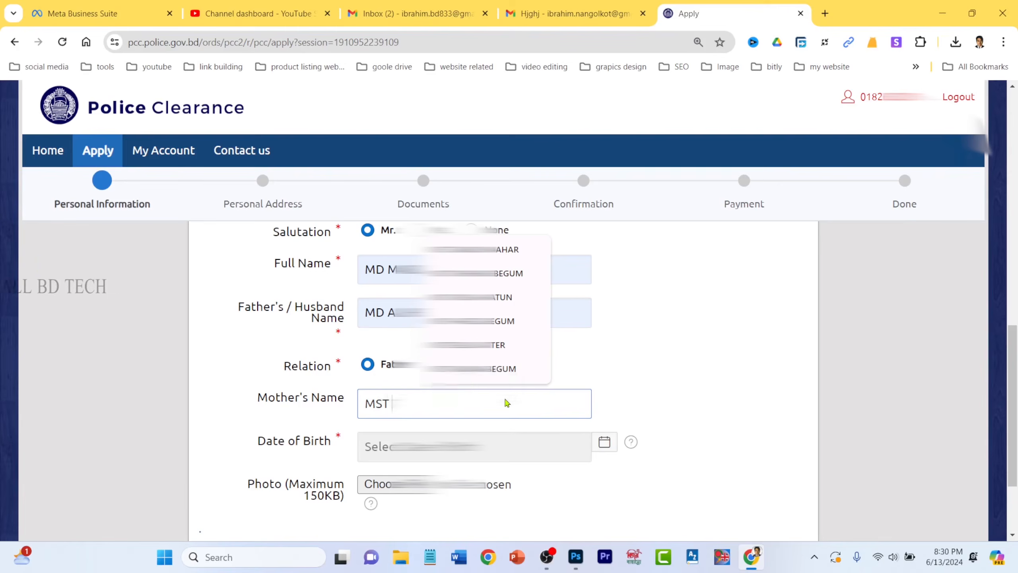
pyautogui.click(481, 384)
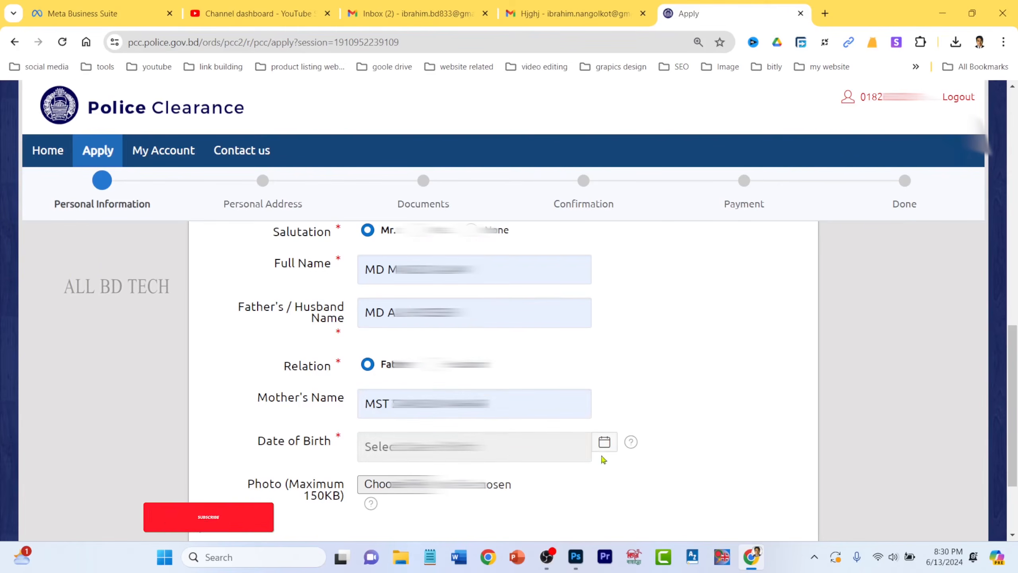
# - Pick the date of birth from the calendar, check the 150 KB photo limit, and start choosing the photo
pyautogui.click(605, 443)
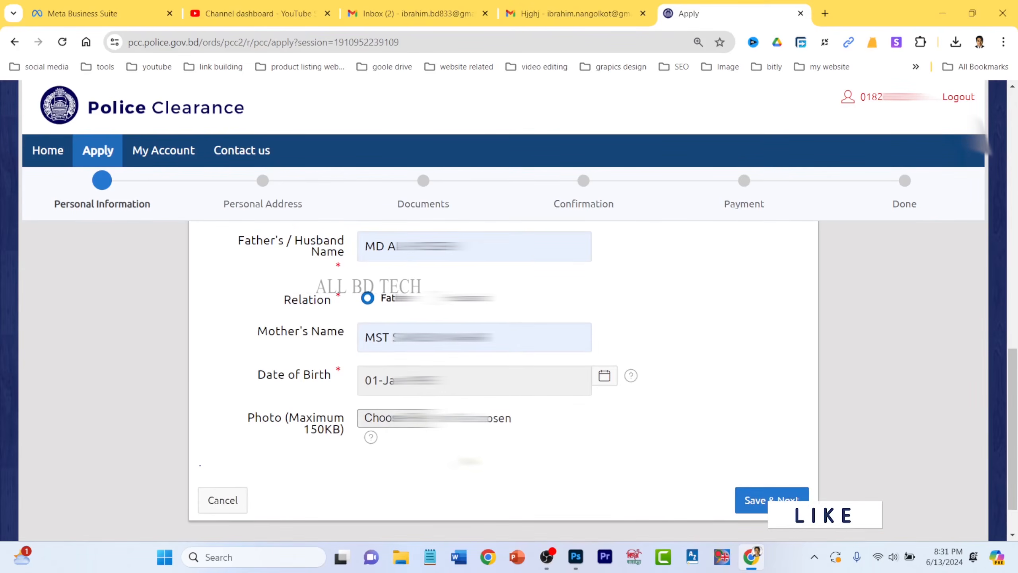
pyautogui.click(371, 437)
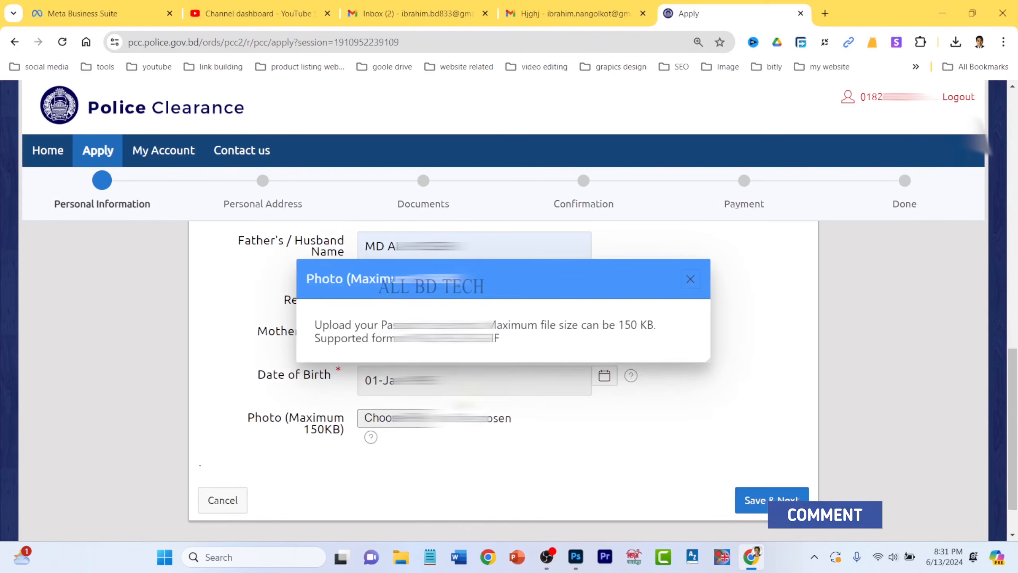
pyautogui.moveTo(623, 320); pyautogui.dragTo(683, 332)
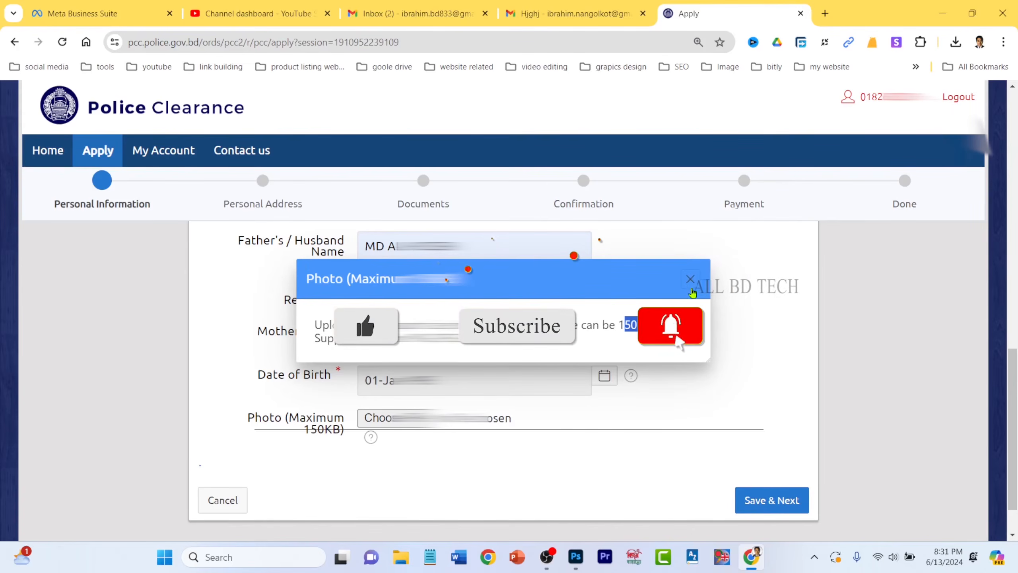
pyautogui.click(691, 279)
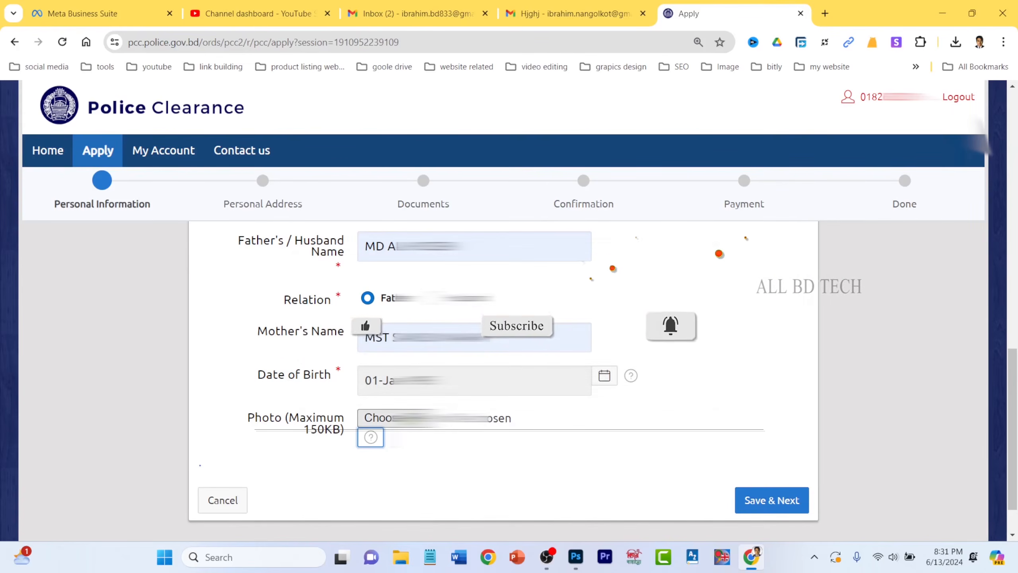
pyautogui.click(521, 419)
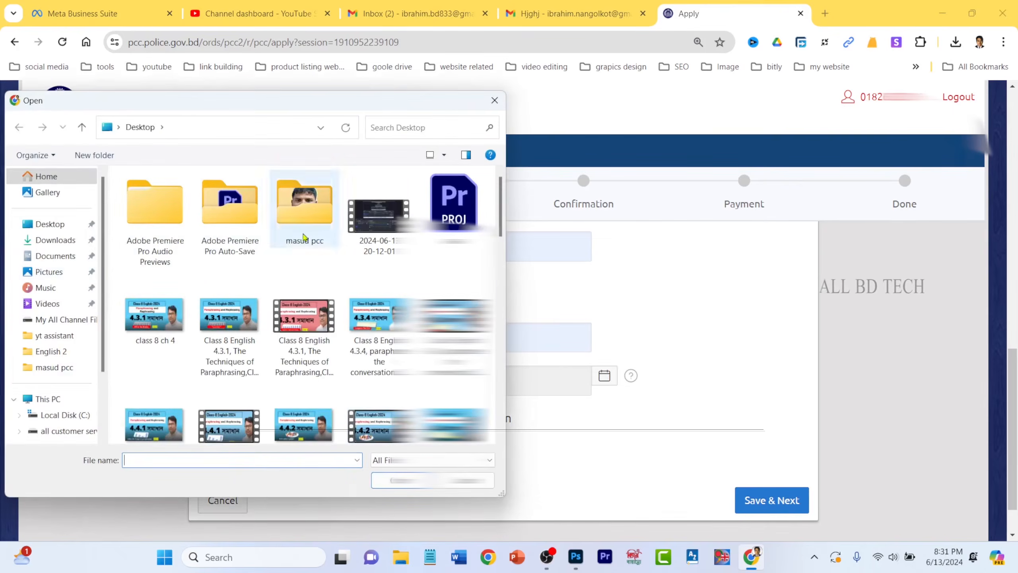
# - Attach the applicant's photo file from the masud pcc folder
pyautogui.doubleClick(304, 203)
pyautogui.click(453, 212)
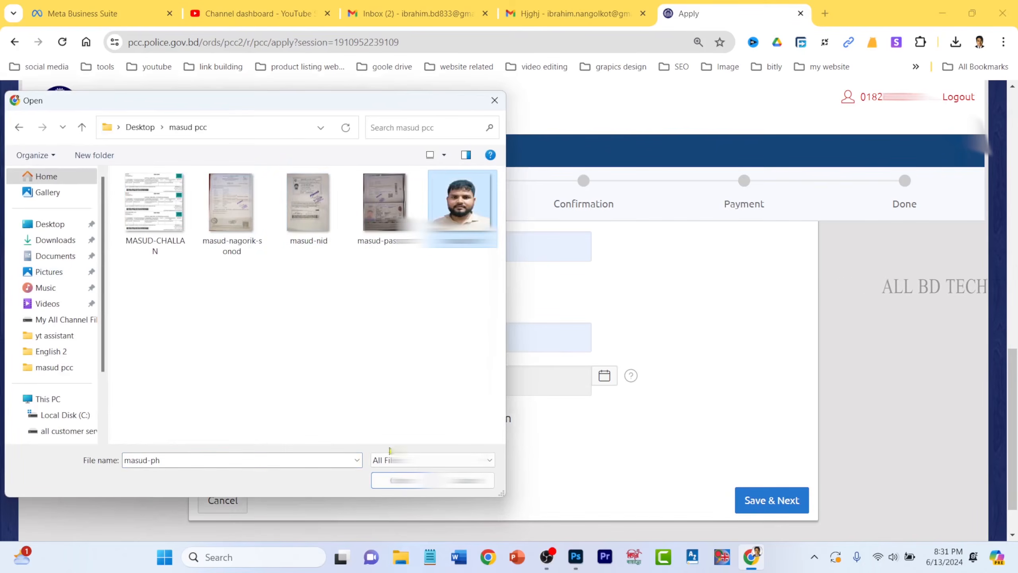
pyautogui.doubleClick(453, 211)
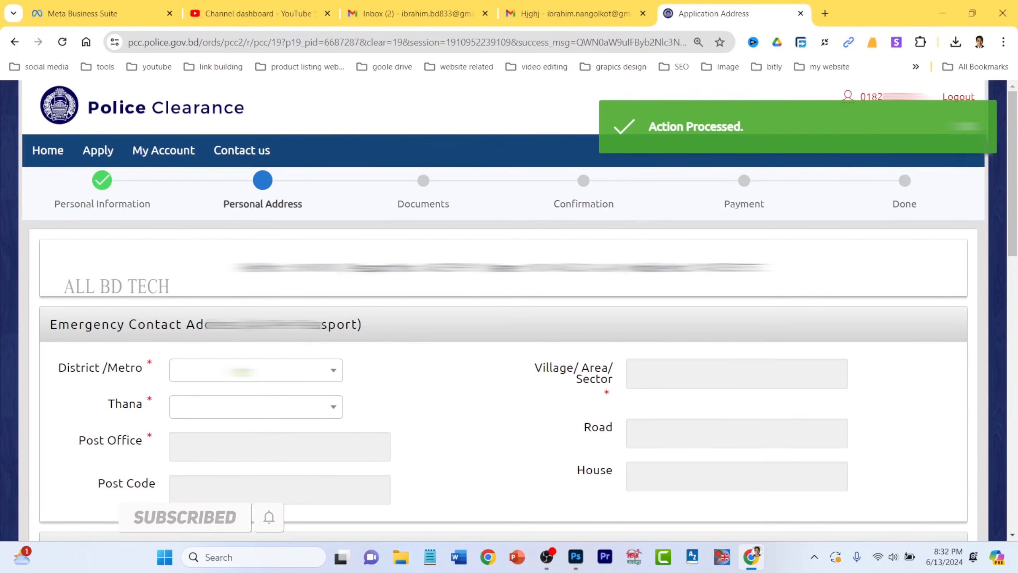
# - Set the emergency contact district to Cumilla and thana to Nangalkot
pyautogui.click(253, 375)
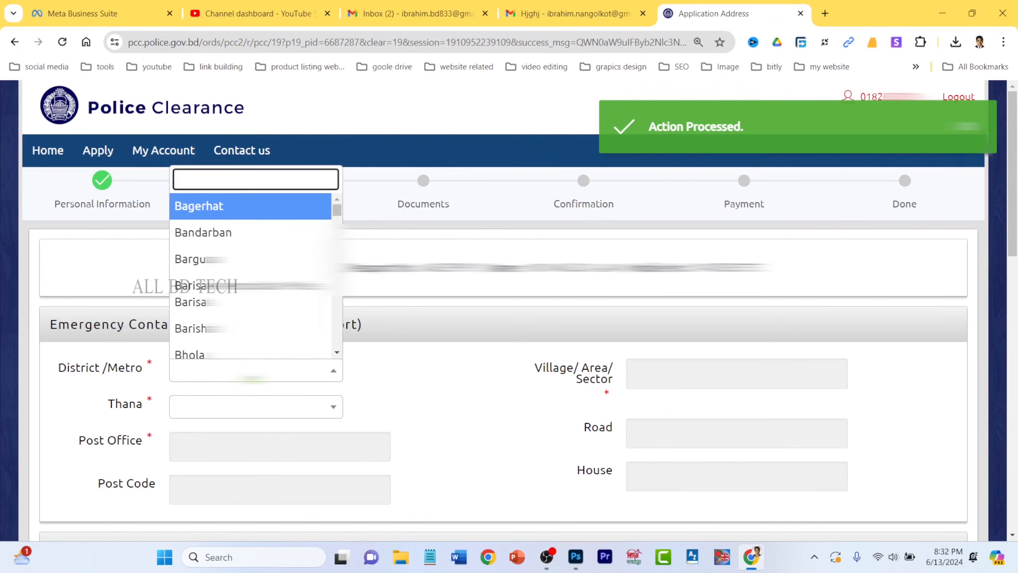
pyautogui.write('CUMIL')
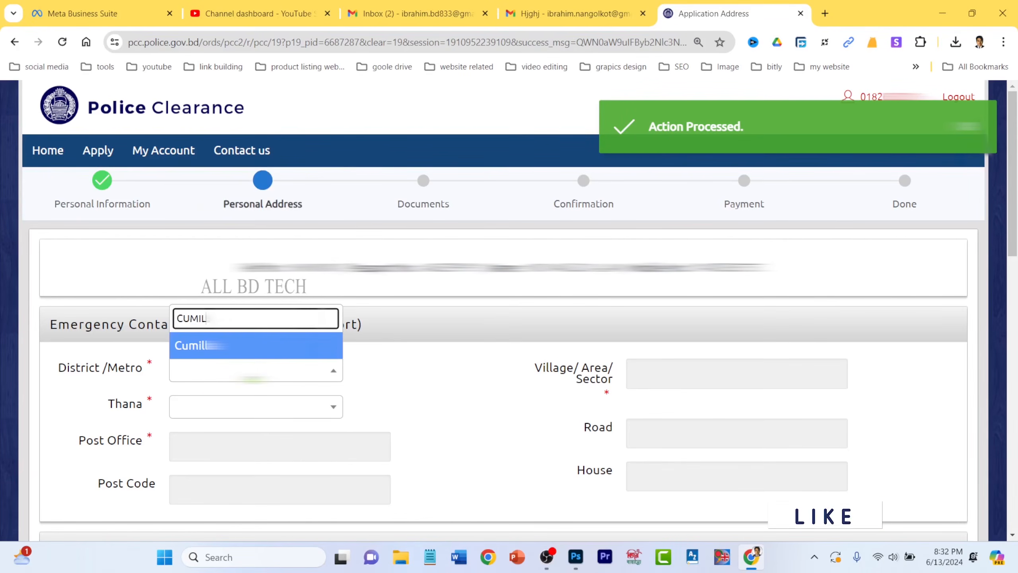
pyautogui.click(256, 347)
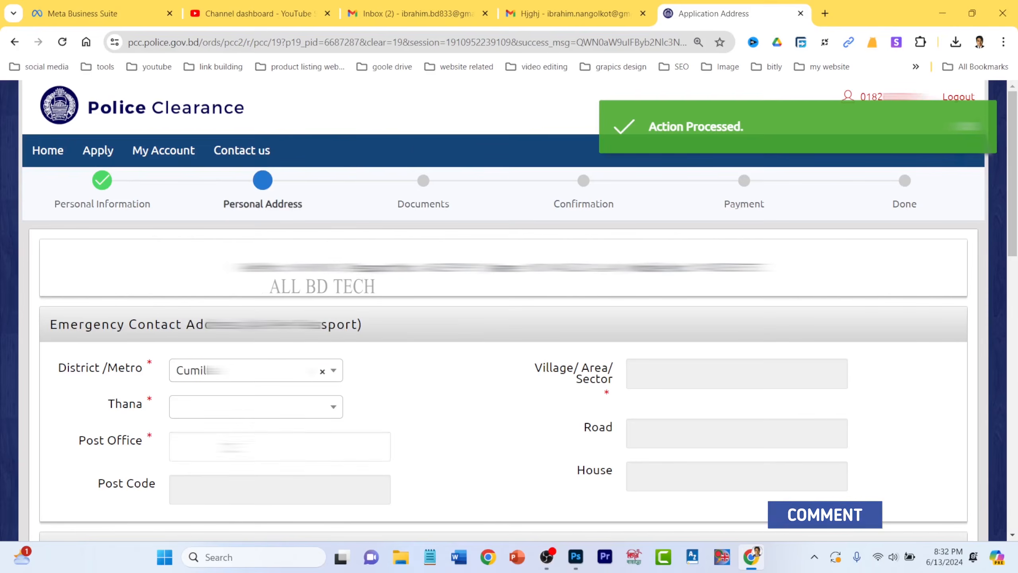
pyautogui.click(267, 412)
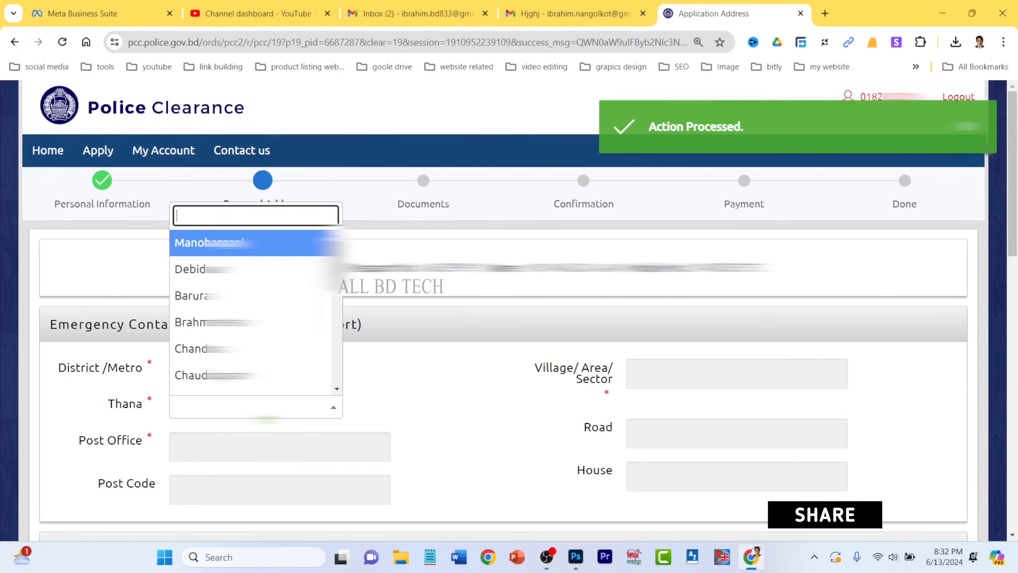
pyautogui.write('NAN')
pyautogui.click(268, 384)
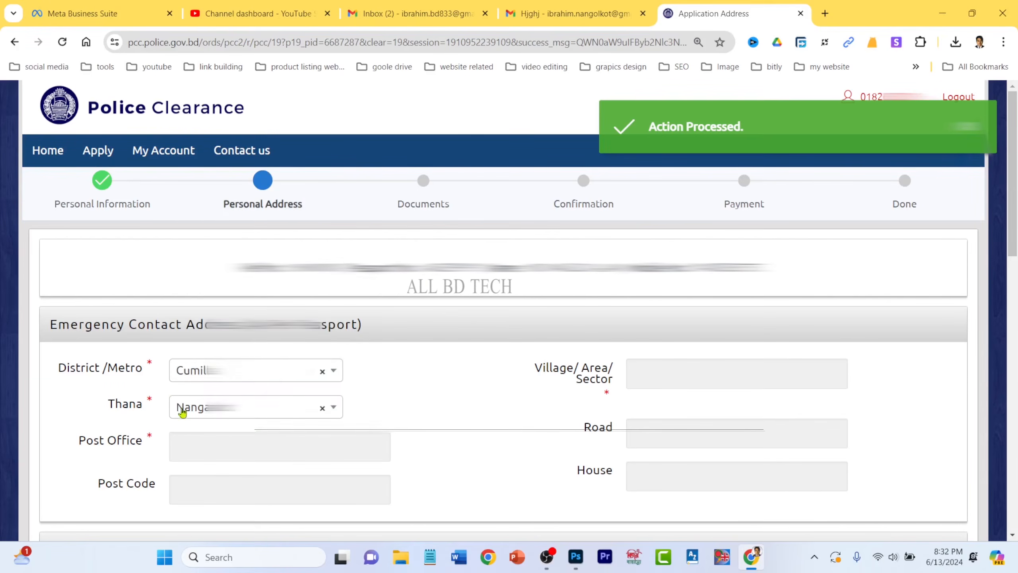
# - Fill the post office, post code 3570 and village from suggestions, and clear the House field
pyautogui.click(252, 442)
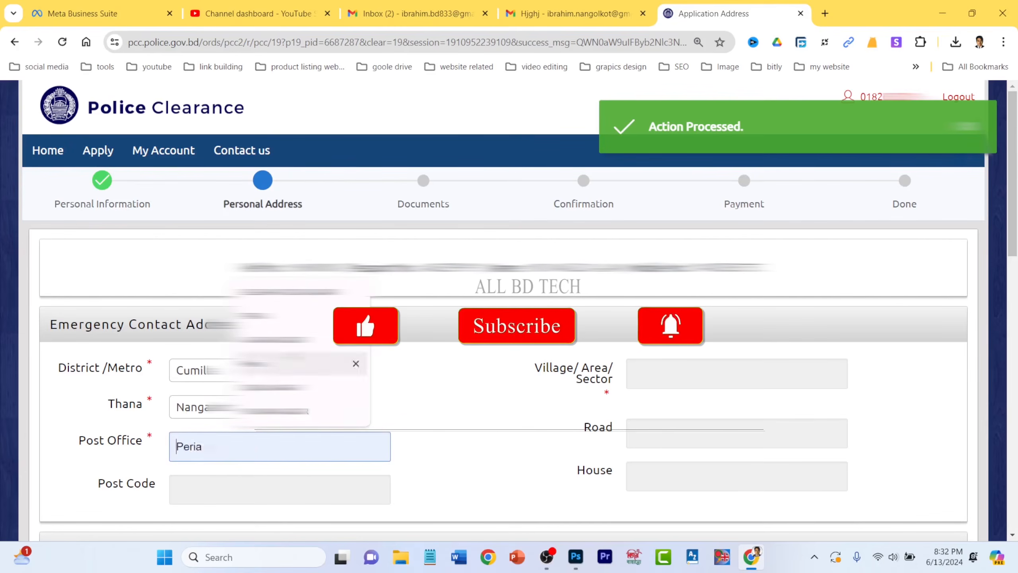
pyautogui.click(265, 292)
pyautogui.click(264, 481)
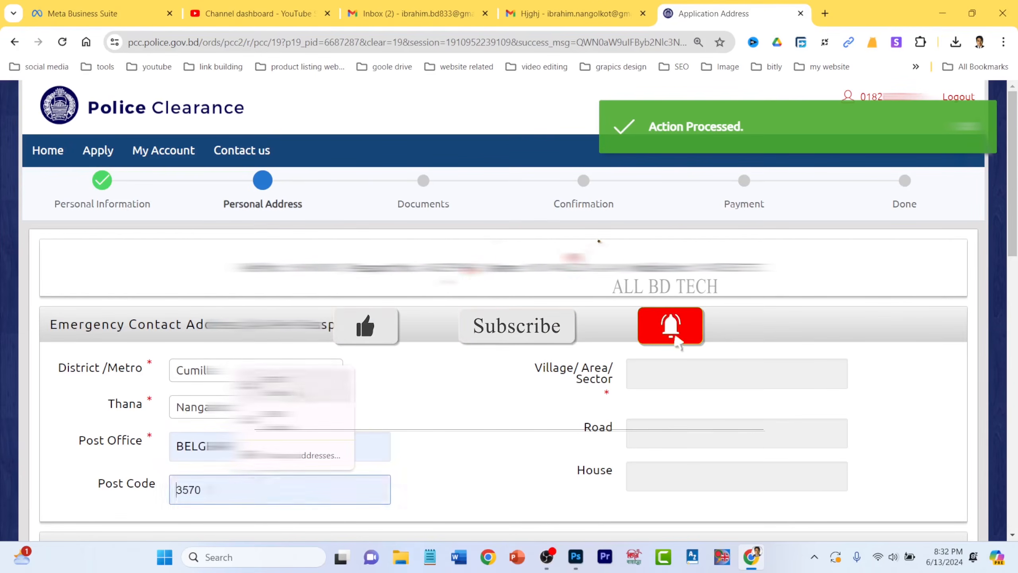
pyautogui.click(281, 385)
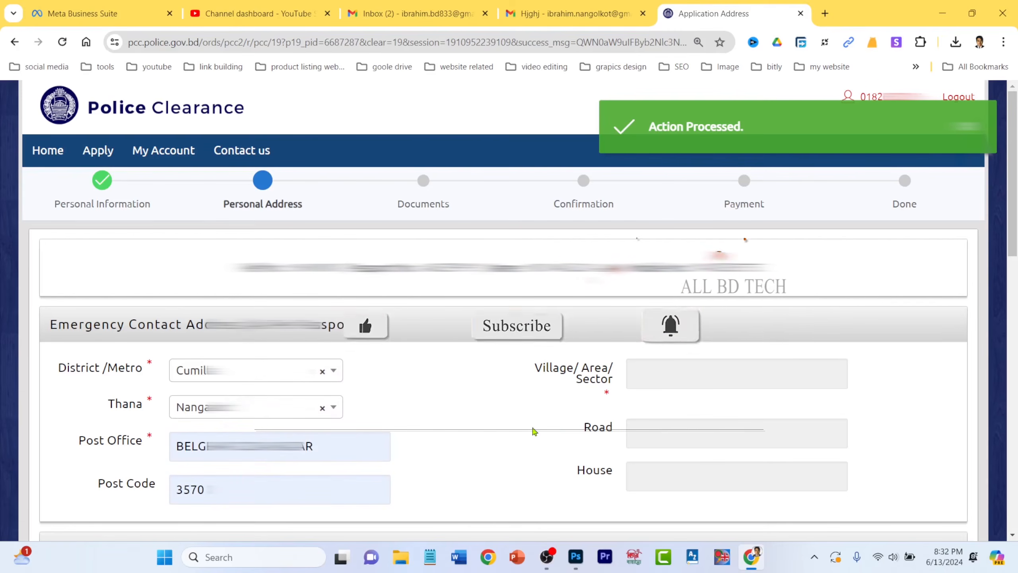
pyautogui.click(693, 369)
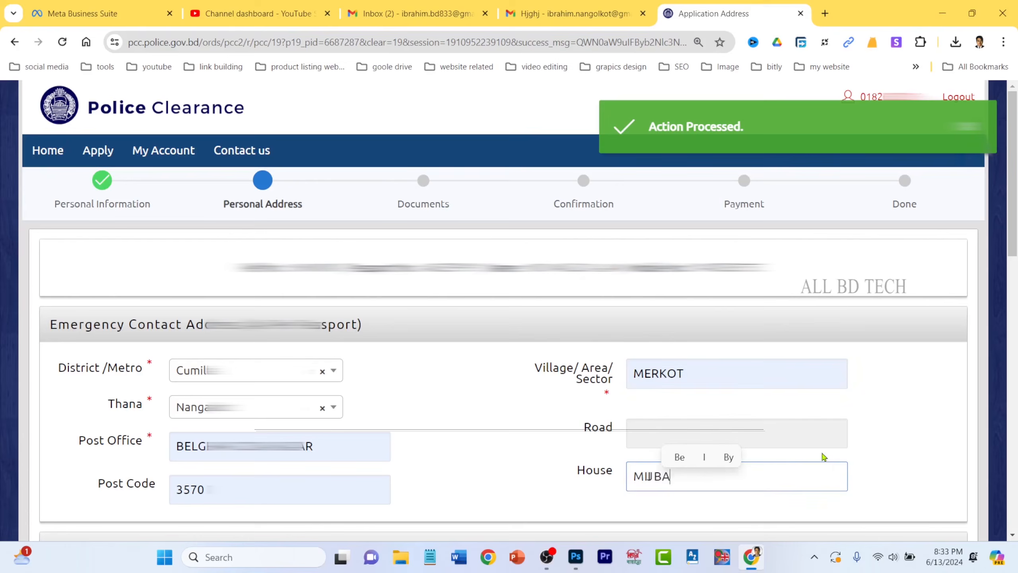
pyautogui.write('RI')
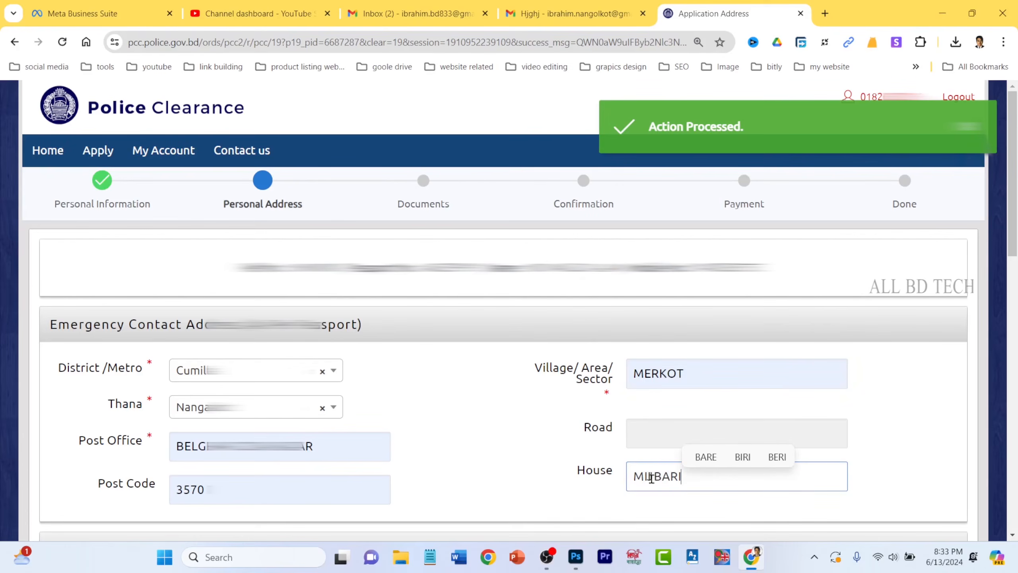
pyautogui.click(495, 427)
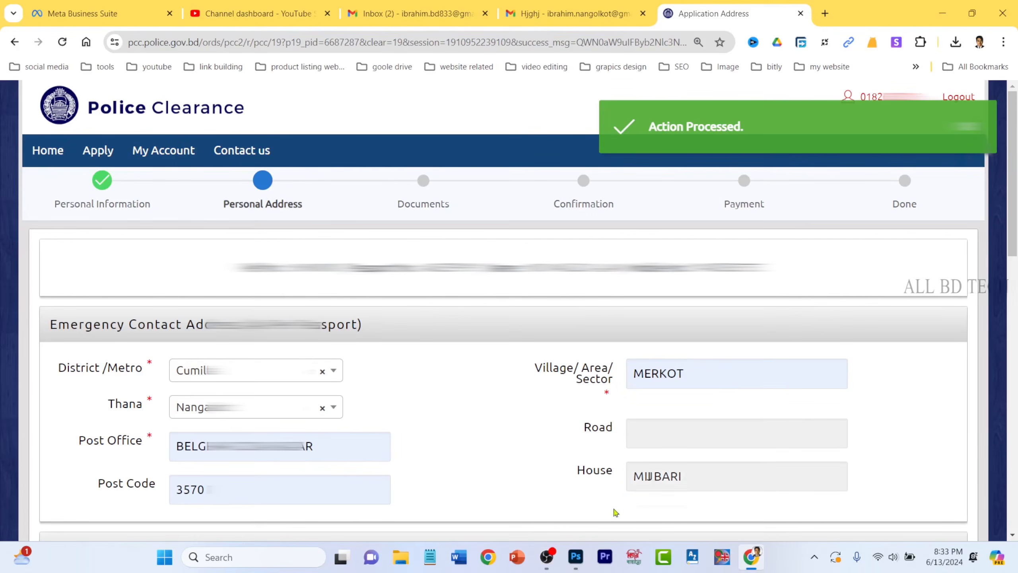
pyautogui.doubleClick(703, 478)
pyautogui.press('BackSpace')
pyautogui.scroll(-3, 519, 475)
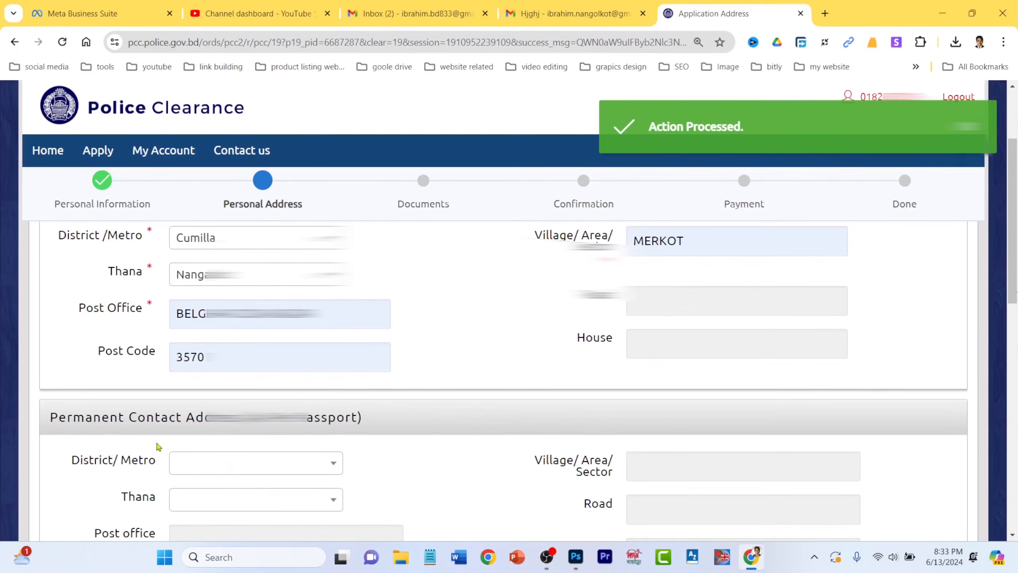
# - Set the permanent address district to Cumilla and thana to Nangalkot
pyautogui.scroll(-3, 158, 446)
pyautogui.moveTo(50, 287); pyautogui.dragTo(336, 300)
pyautogui.click(238, 336)
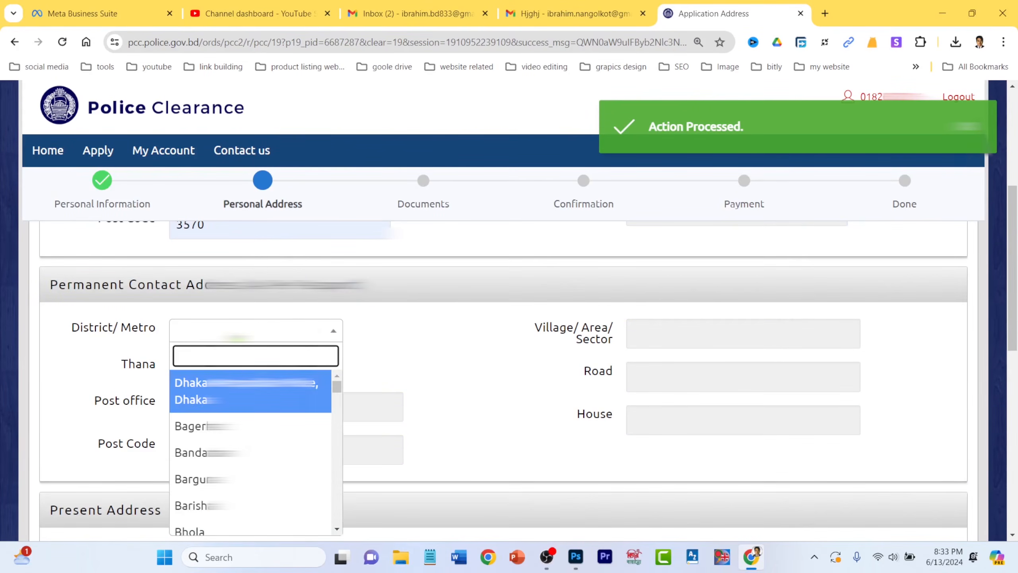
pyautogui.write('cu')
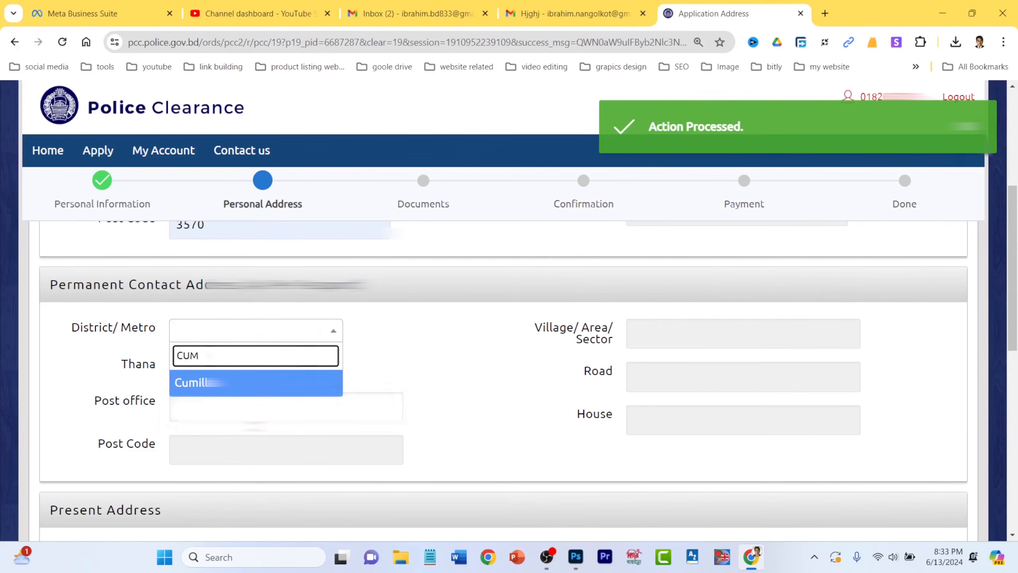
pyautogui.click(240, 385)
pyautogui.click(234, 405)
pyautogui.click(231, 367)
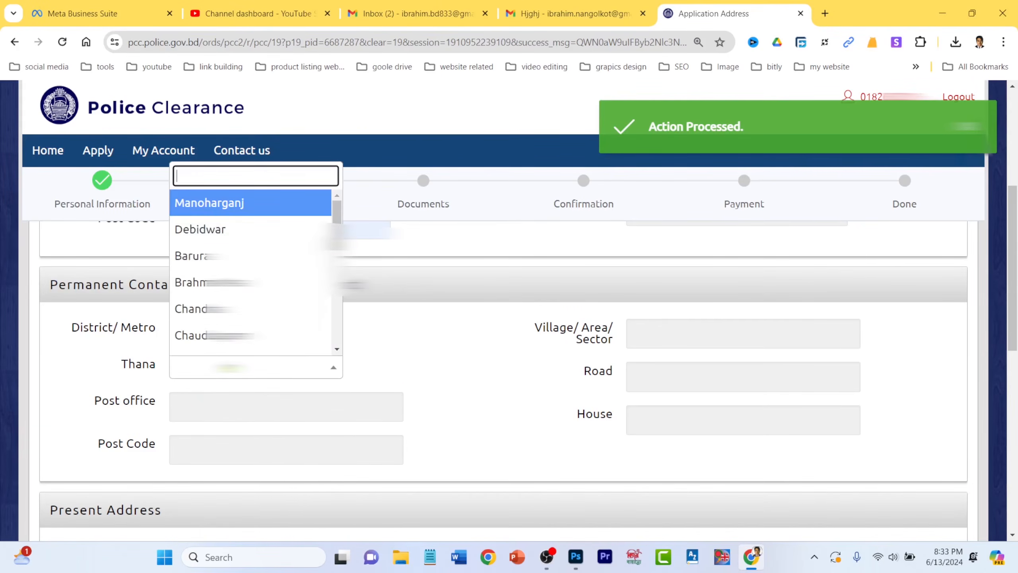
pyautogui.write('NAN')
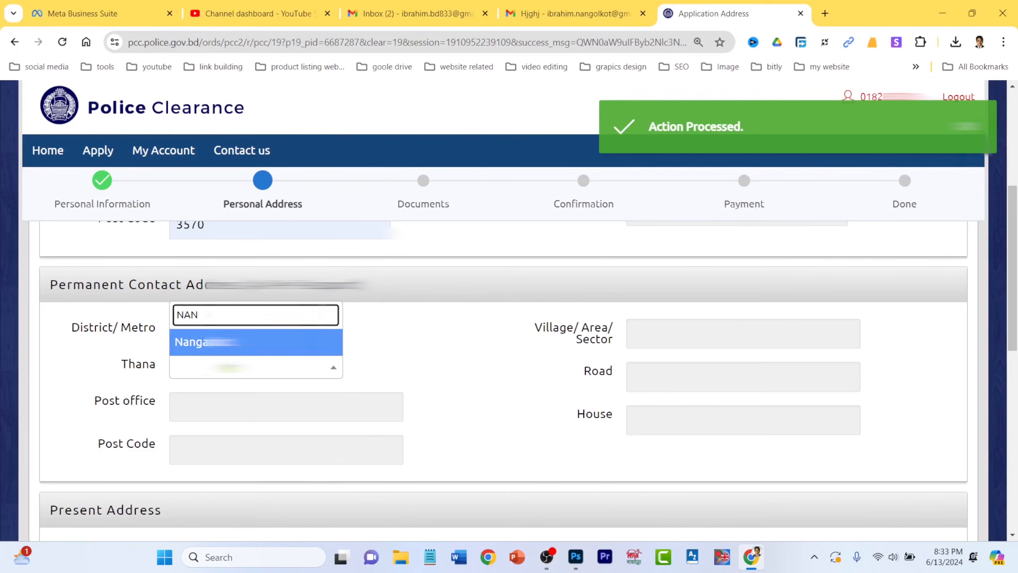
pyautogui.click(231, 347)
# - Fill the permanent post office, post code 3570 and village MERKOT from suggestions
pyautogui.click(230, 409)
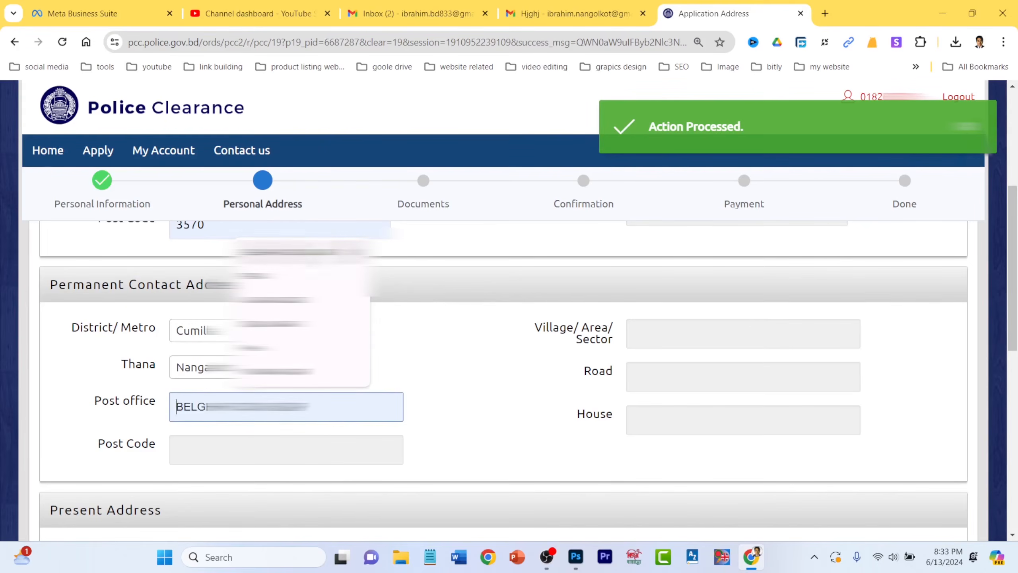
pyautogui.click(257, 252)
pyautogui.click(226, 446)
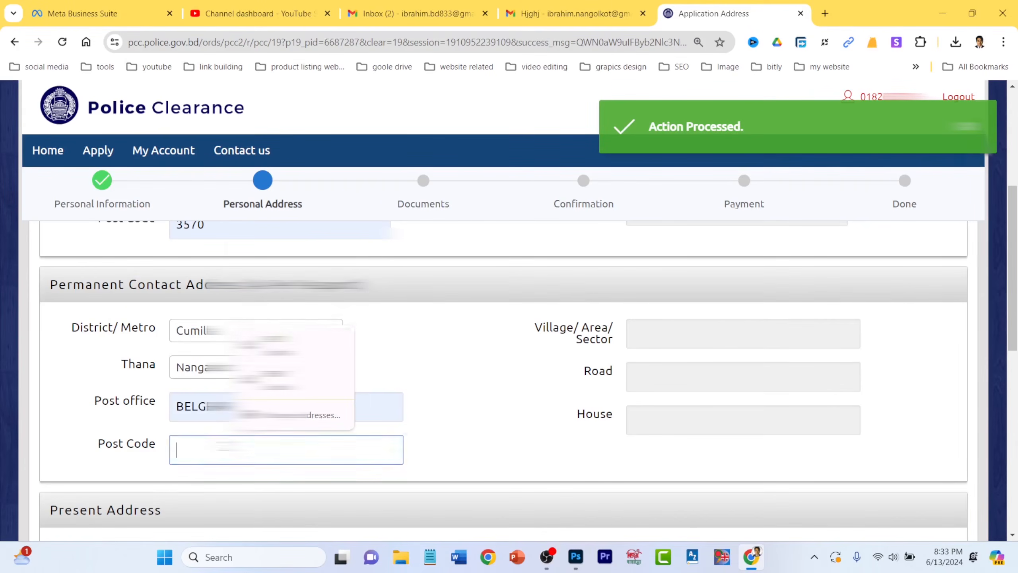
pyautogui.click(256, 346)
pyautogui.click(666, 342)
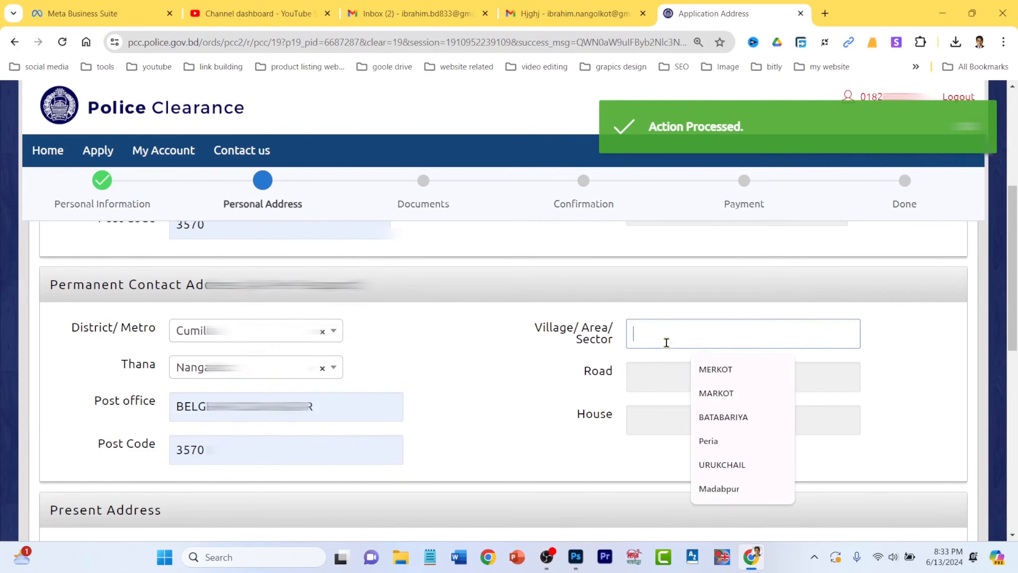
pyautogui.click(725, 371)
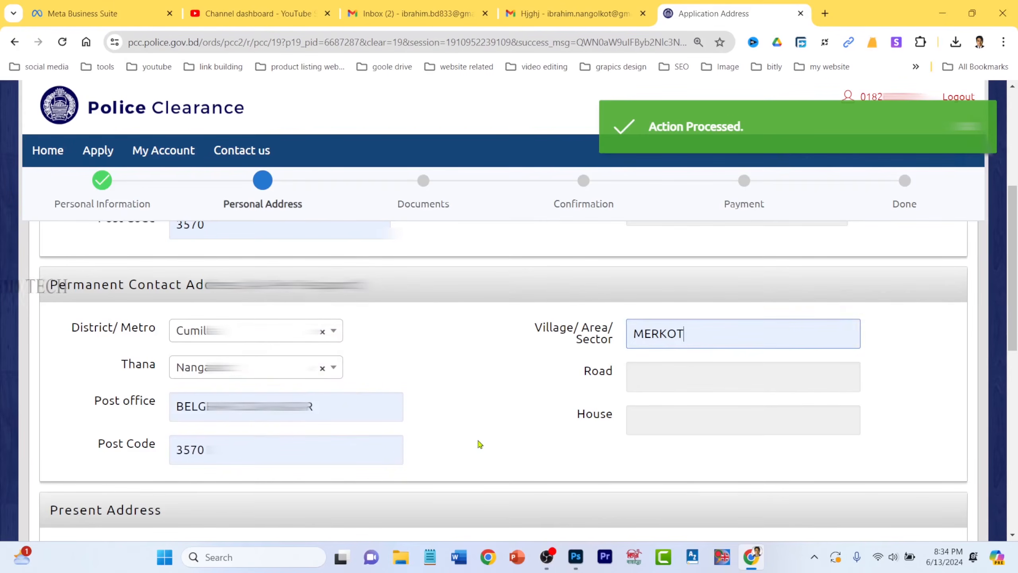
pyautogui.scroll(-3, 478, 442)
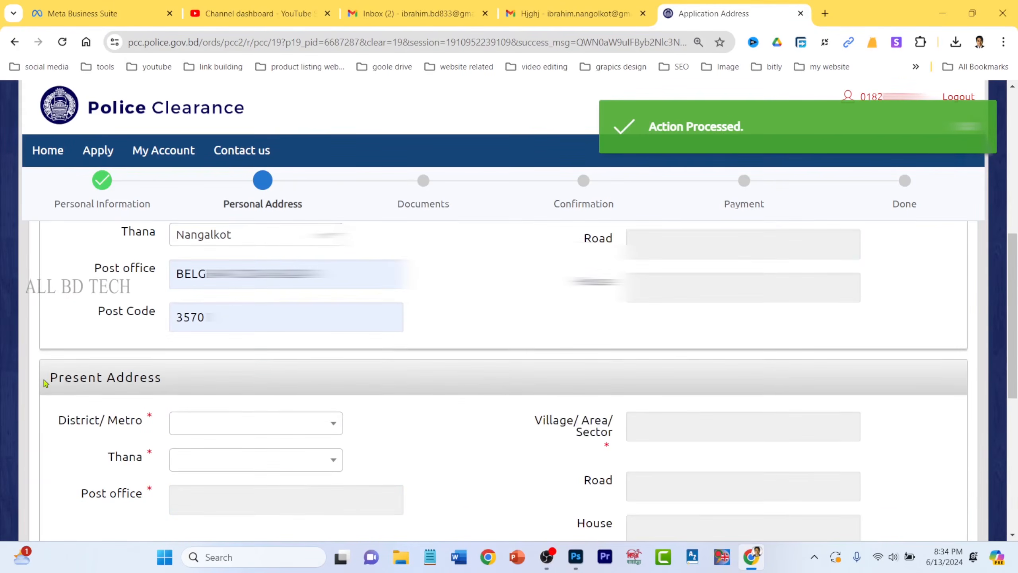
# - Set the present address district, thana Nangalkot and post office
pyautogui.moveTo(45, 382); pyautogui.dragTo(171, 380)
pyautogui.click(240, 422)
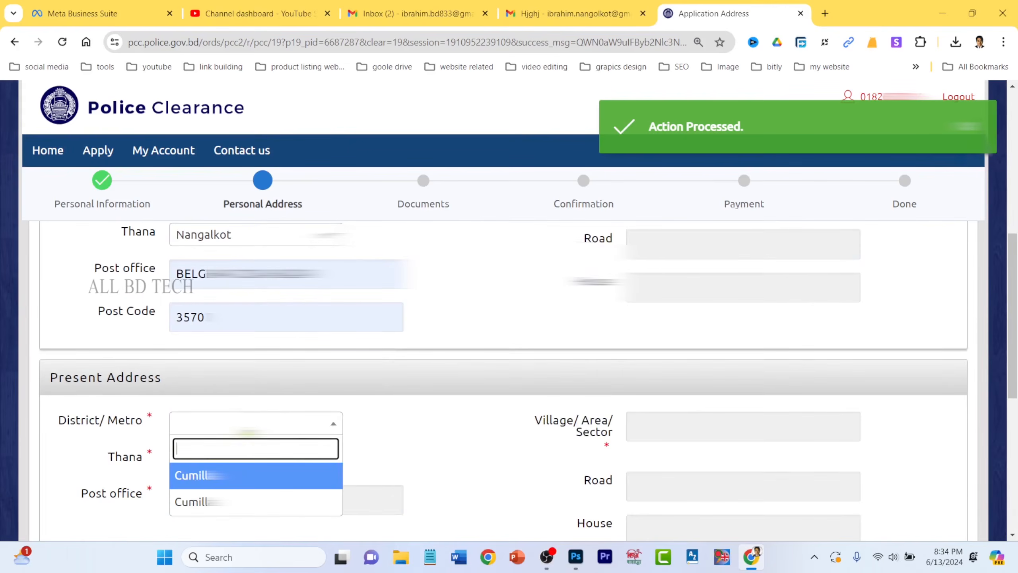
pyautogui.click(233, 481)
pyautogui.scroll(-1, 234, 453)
pyautogui.click(226, 395)
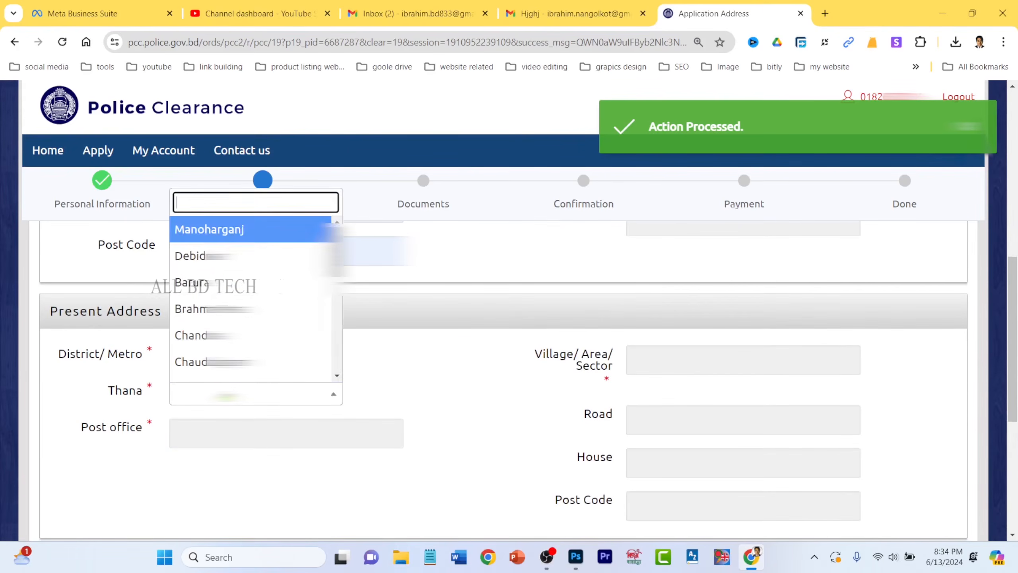
pyautogui.write('NAN')
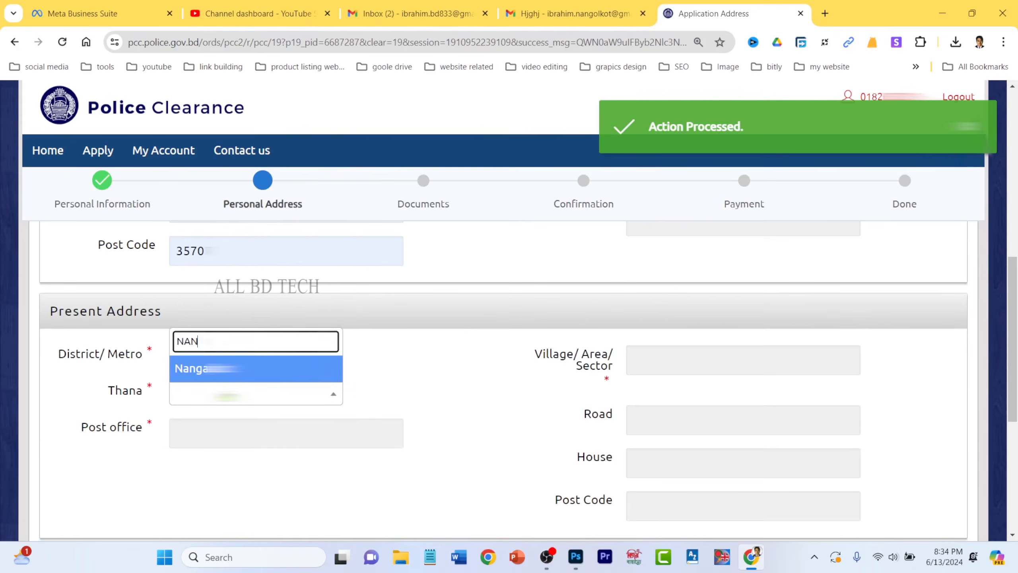
pyautogui.press('Return')
pyautogui.click(216, 429)
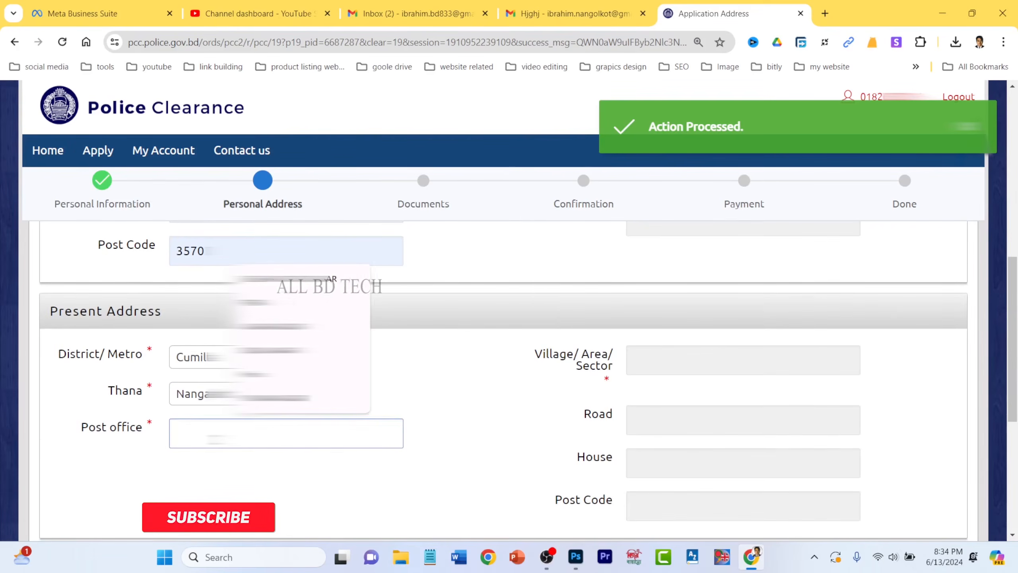
pyautogui.click(281, 279)
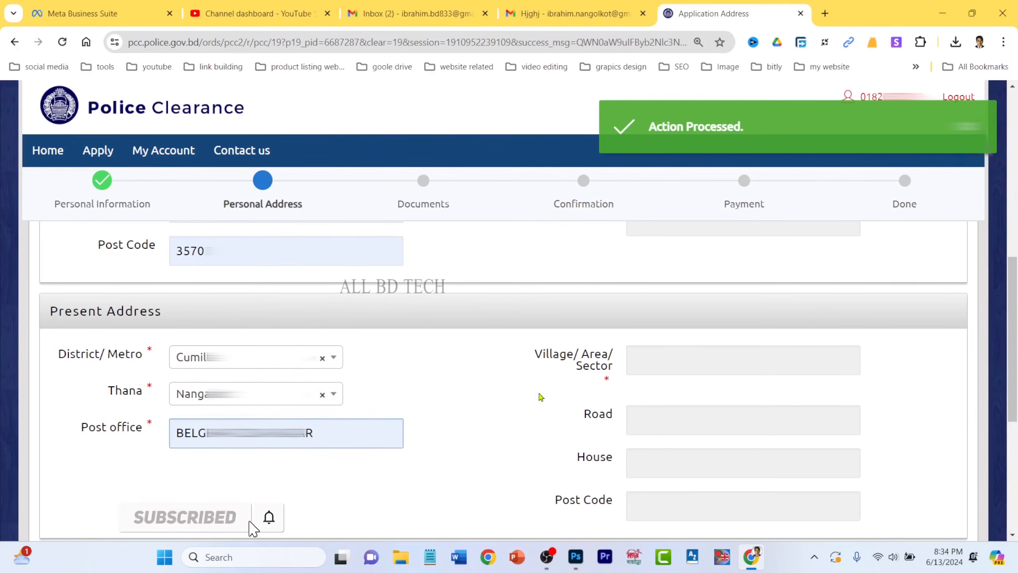
# - Fill the present village with MERKOT and post code with 3570 from saved suggestions
pyautogui.click(544, 392)
pyautogui.click(730, 362)
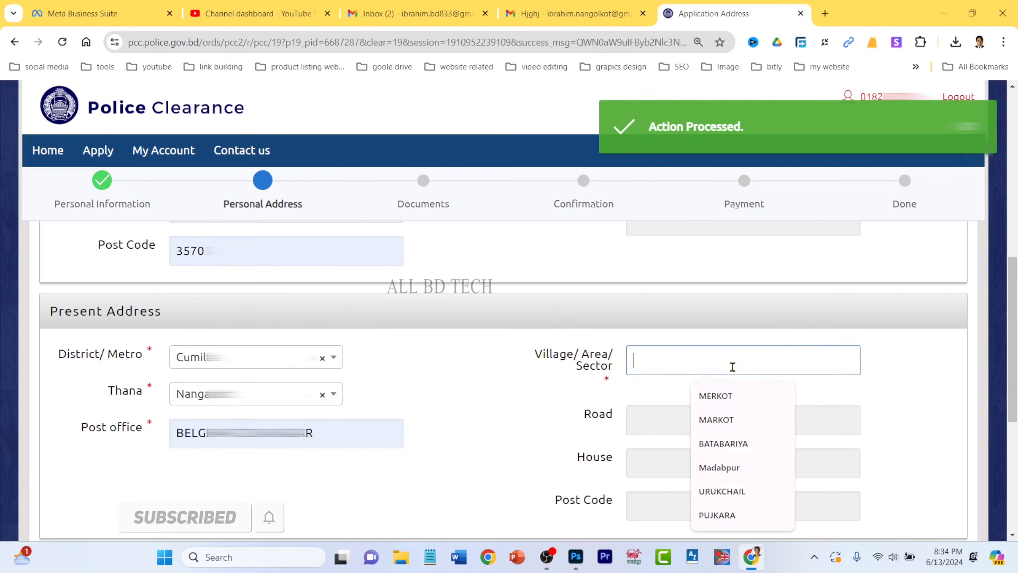
pyautogui.click(738, 397)
pyautogui.click(673, 511)
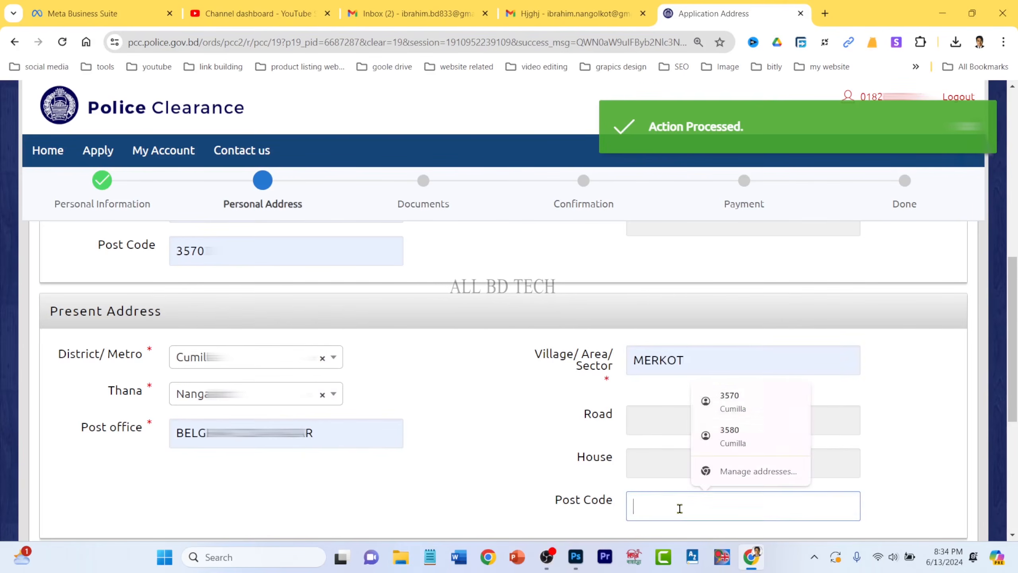
pyautogui.click(740, 400)
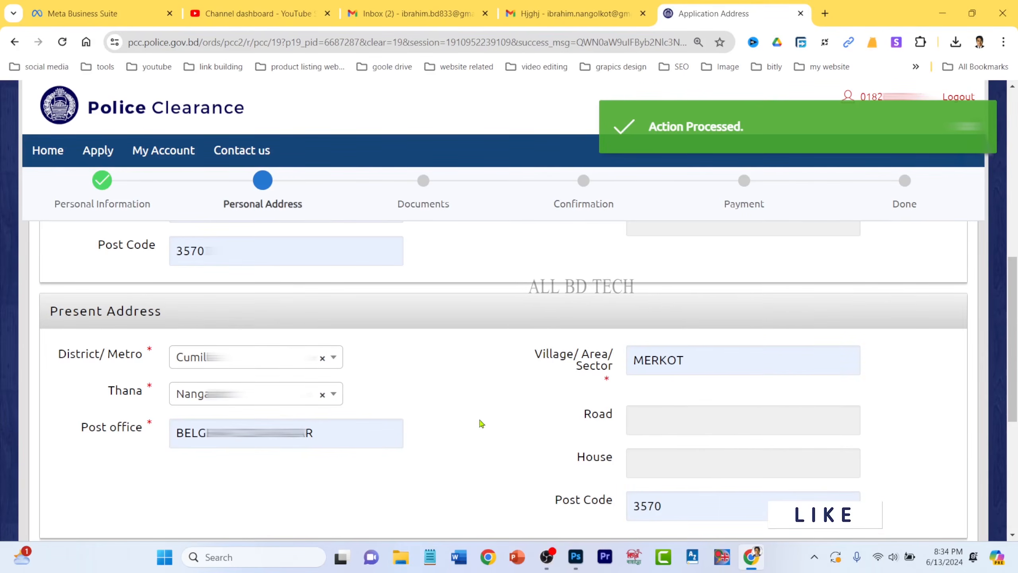
# - Keep delivery type By Hand from SP Office and save the address details
pyautogui.scroll(-5, 482, 424)
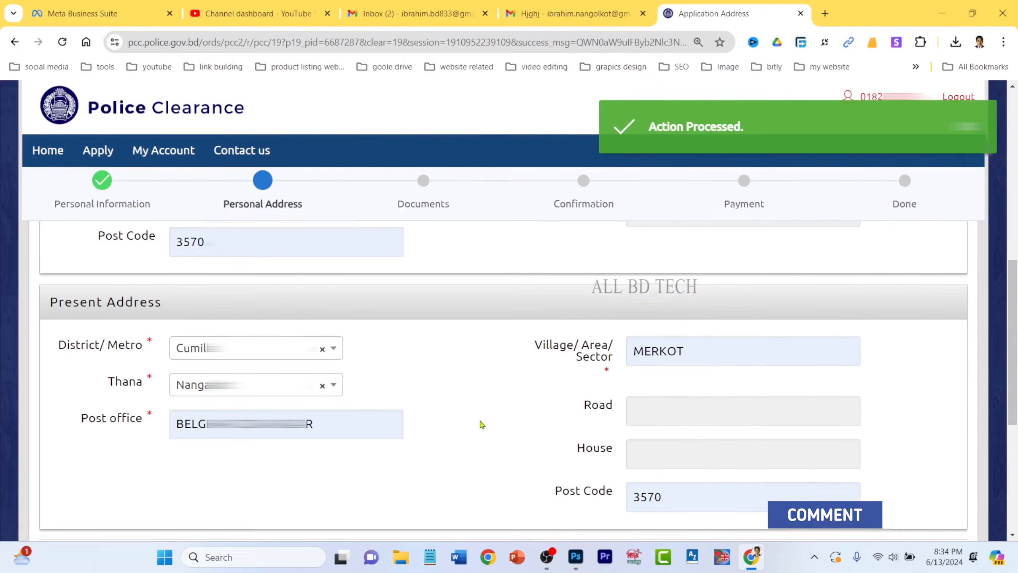
pyautogui.click(337, 389)
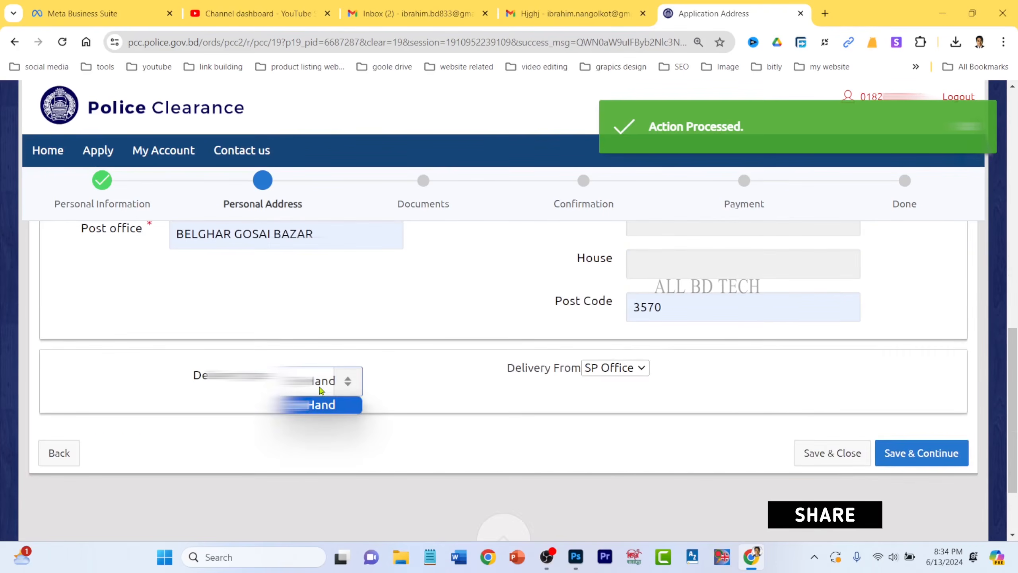
pyautogui.click(436, 423)
pyautogui.moveTo(179, 370); pyautogui.dragTo(408, 387)
pyautogui.click(451, 387)
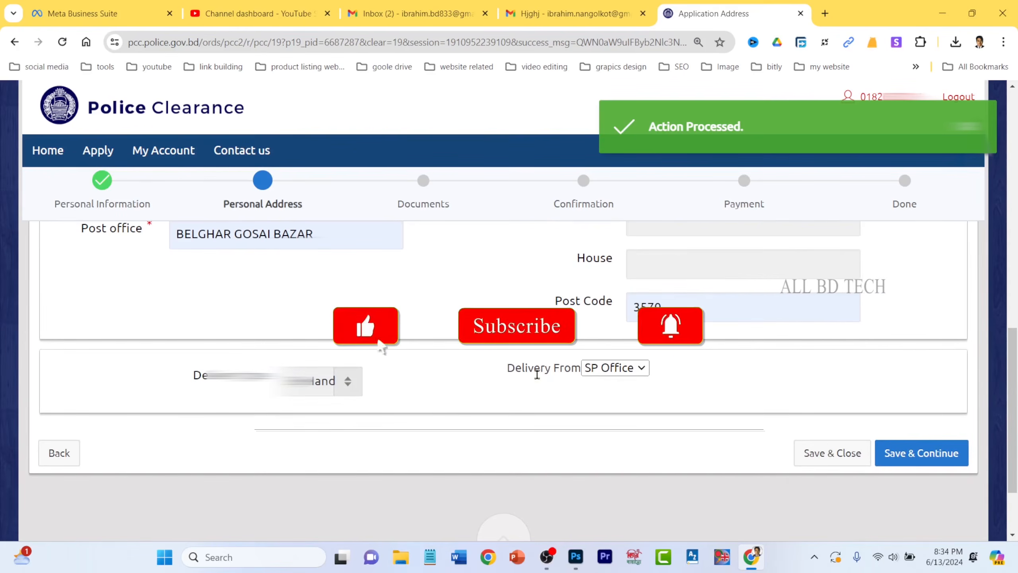
pyautogui.moveTo(504, 377); pyautogui.dragTo(581, 372)
pyautogui.click(613, 368)
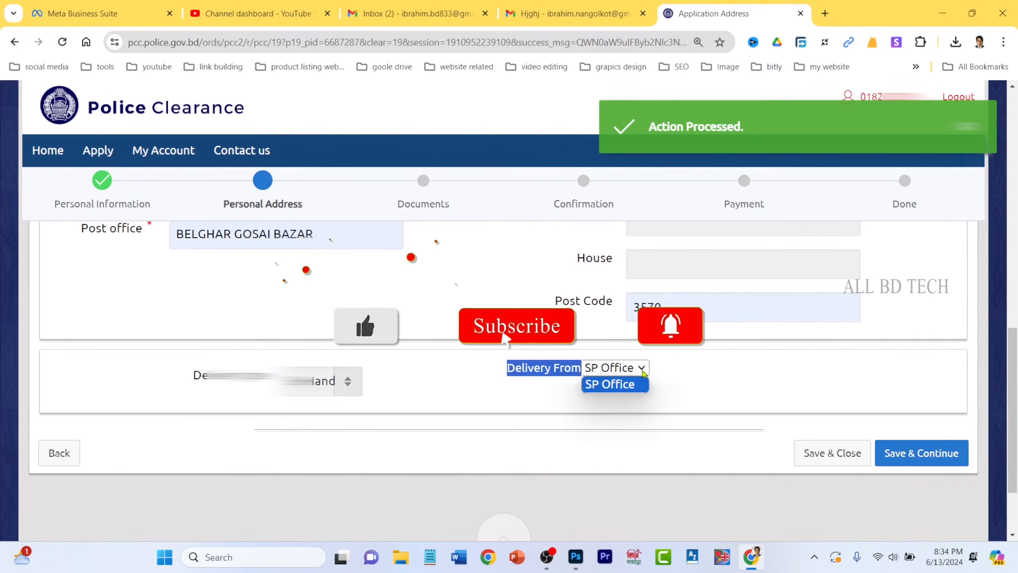
pyautogui.click(689, 383)
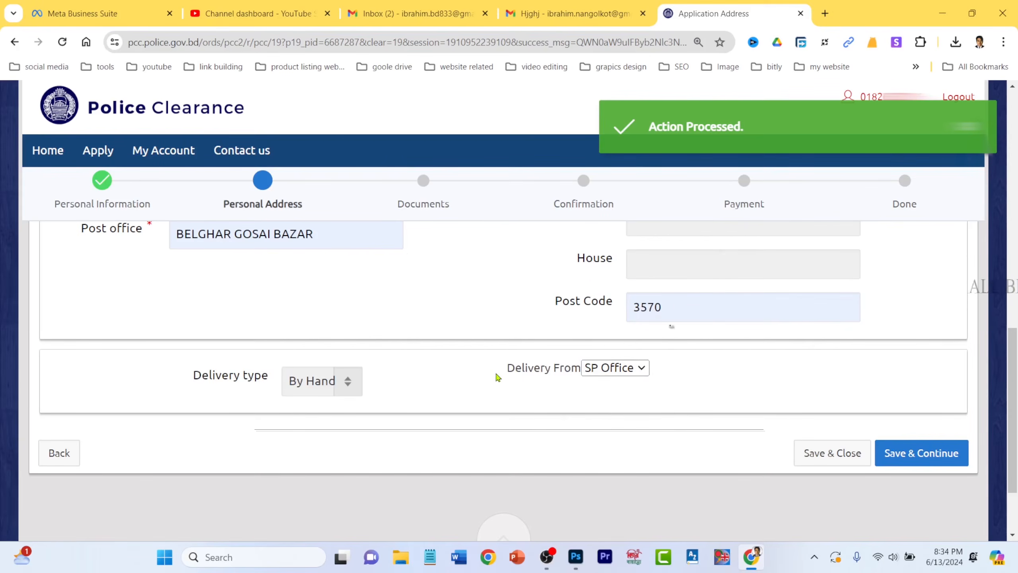
pyautogui.click(914, 457)
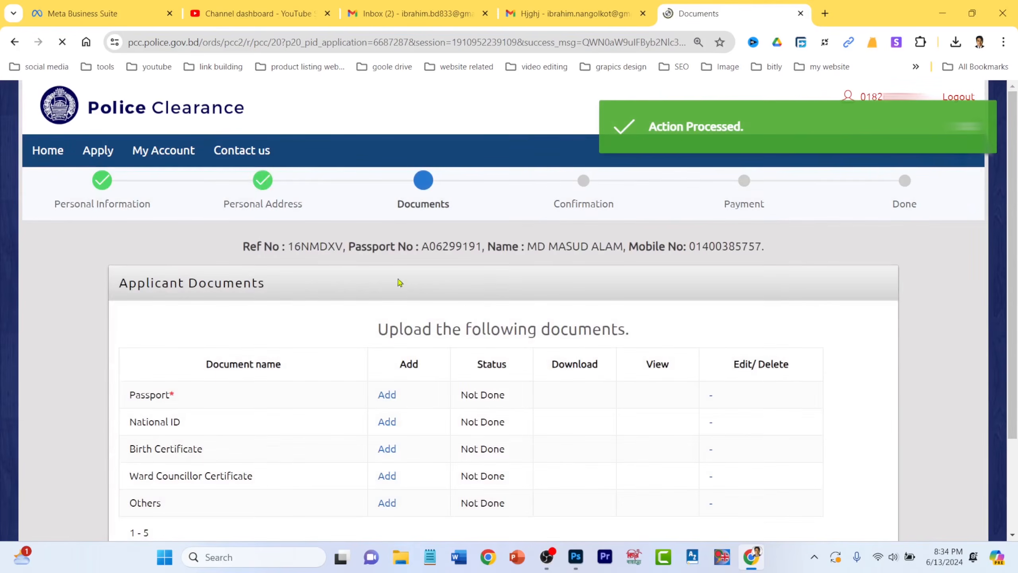
# - Review the completed steps and document rows, then open the Passport scan copy upload form
pyautogui.moveTo(41, 205); pyautogui.dragTo(149, 216)
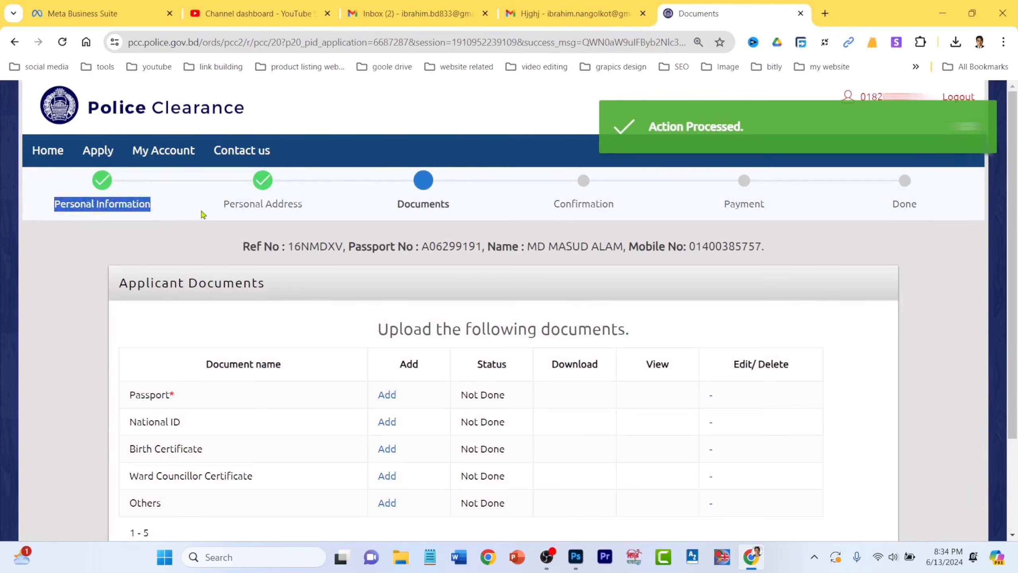
pyautogui.moveTo(217, 205); pyautogui.dragTo(301, 210)
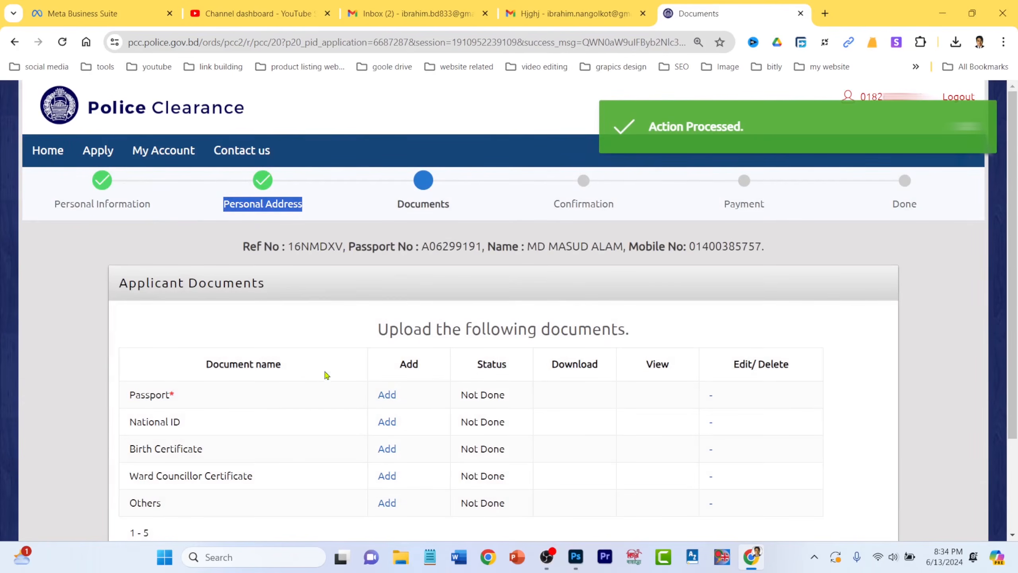
pyautogui.scroll(-2, 327, 375)
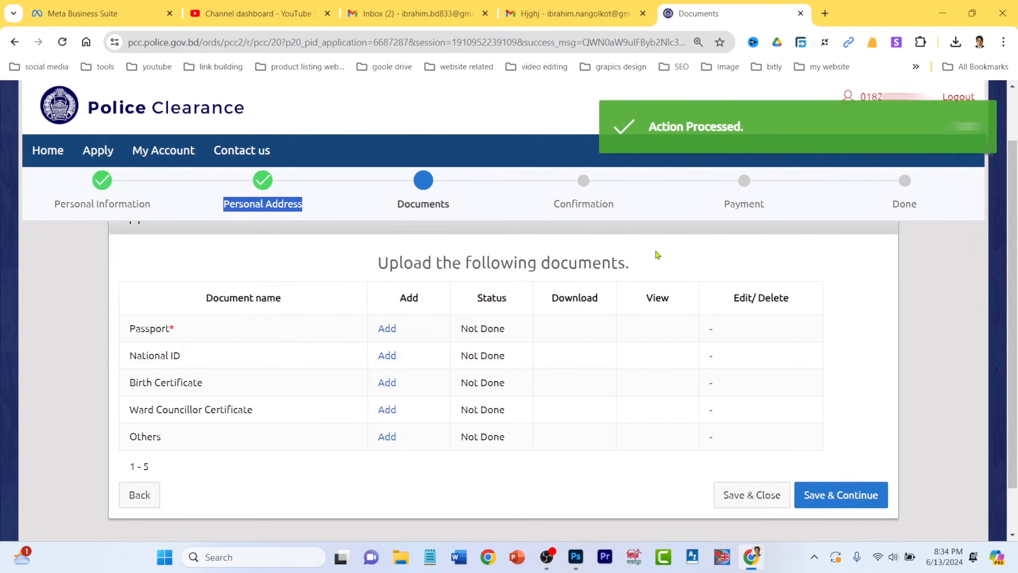
pyautogui.click(126, 336)
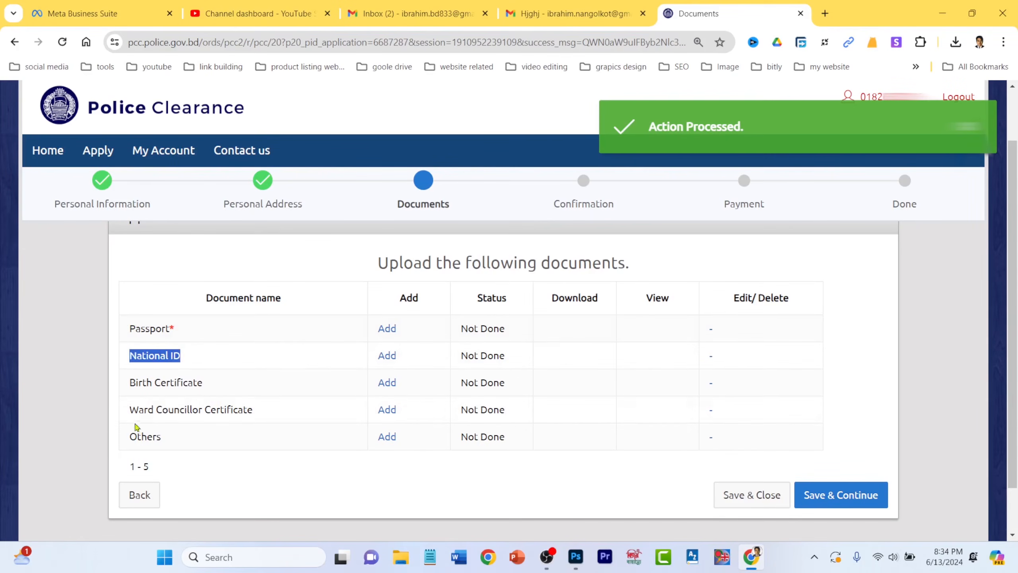
pyautogui.moveTo(129, 410); pyautogui.dragTo(217, 409)
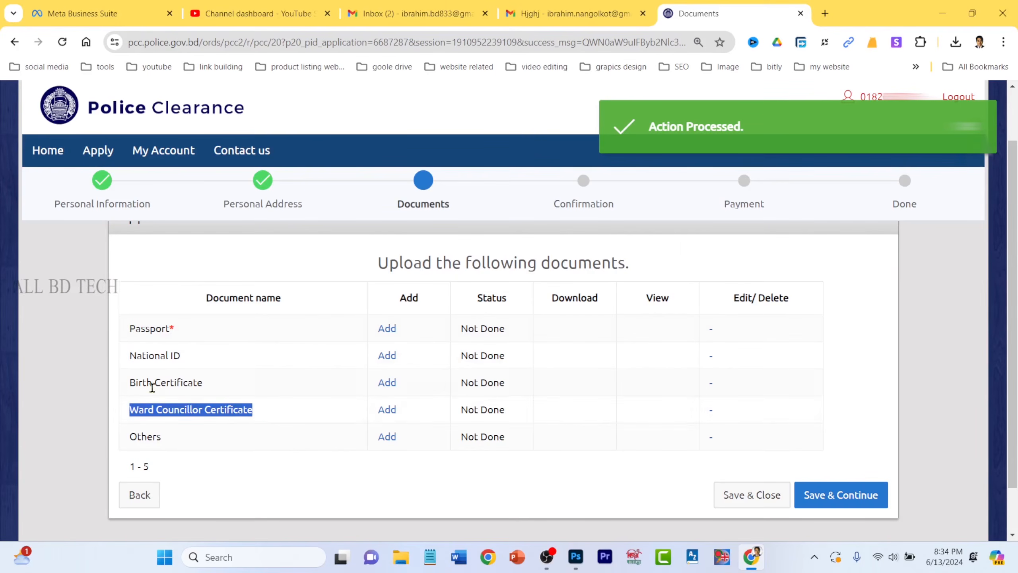
pyautogui.moveTo(132, 386); pyautogui.dragTo(220, 388)
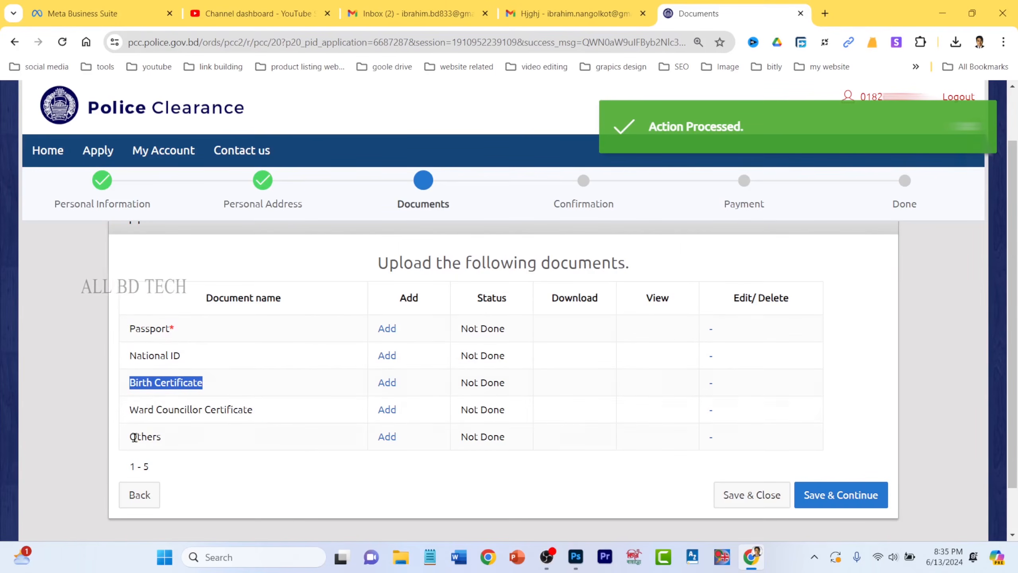
pyautogui.moveTo(132, 437); pyautogui.dragTo(191, 448)
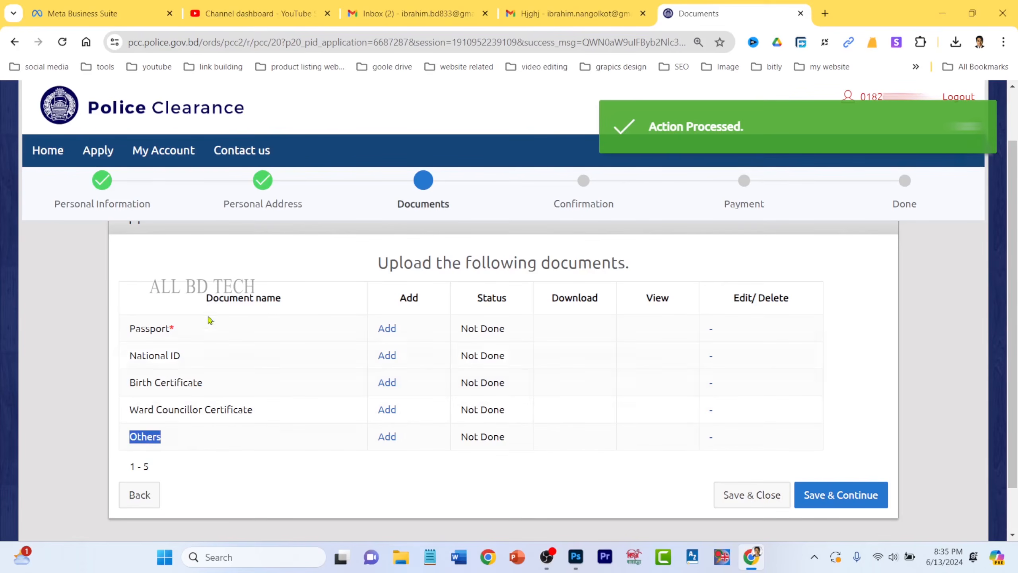
pyautogui.click(159, 266)
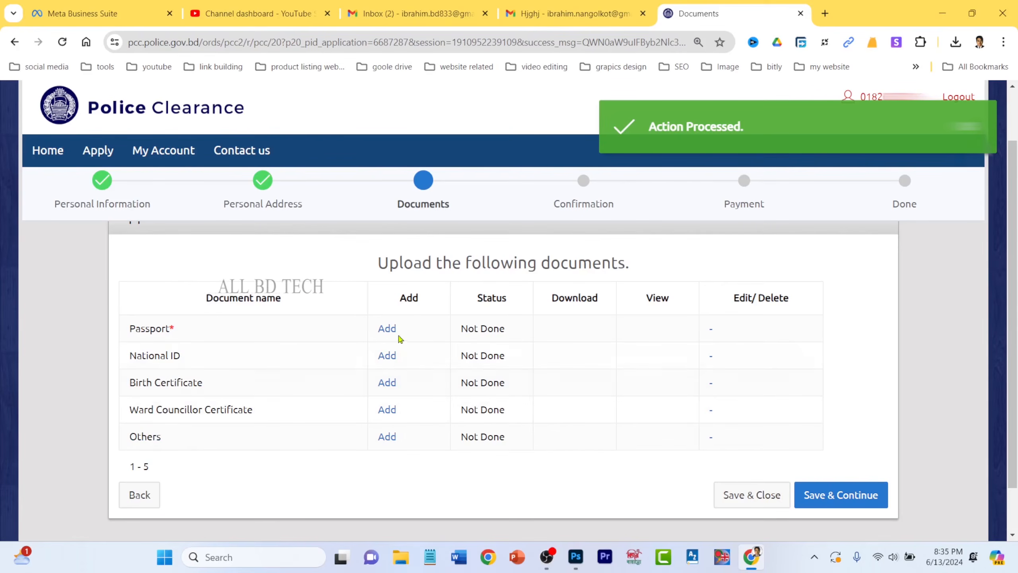
pyautogui.click(387, 329)
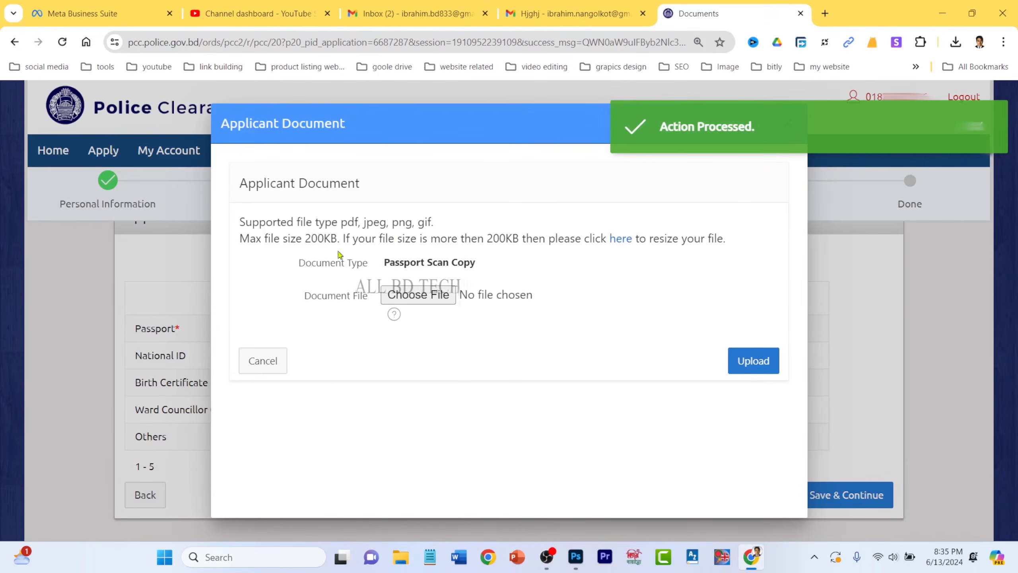
# - Upload the passport image as the Passport Scan Copy, within the 200KB limit
pyautogui.moveTo(304, 237); pyautogui.dragTo(344, 237)
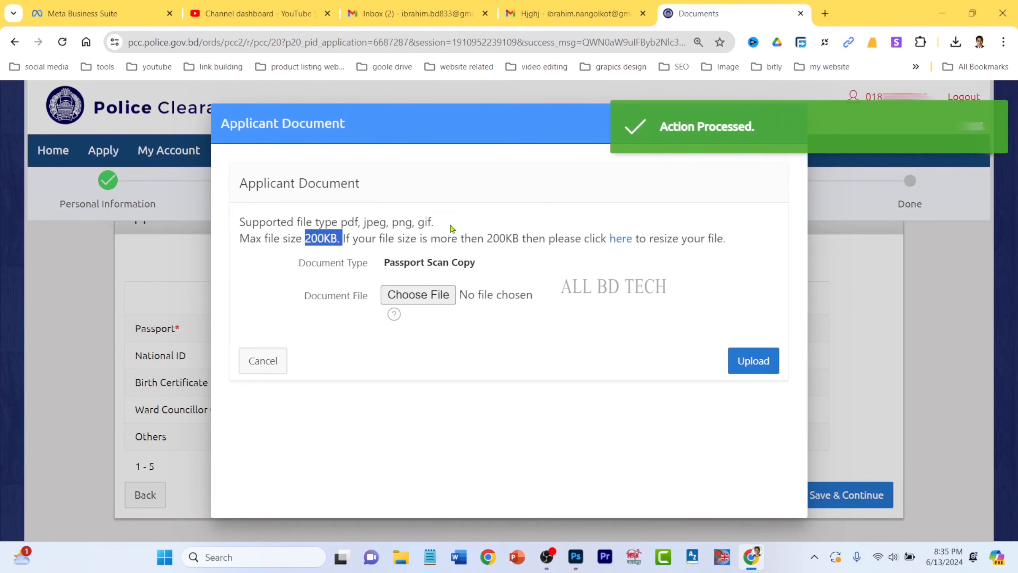
pyautogui.click(428, 295)
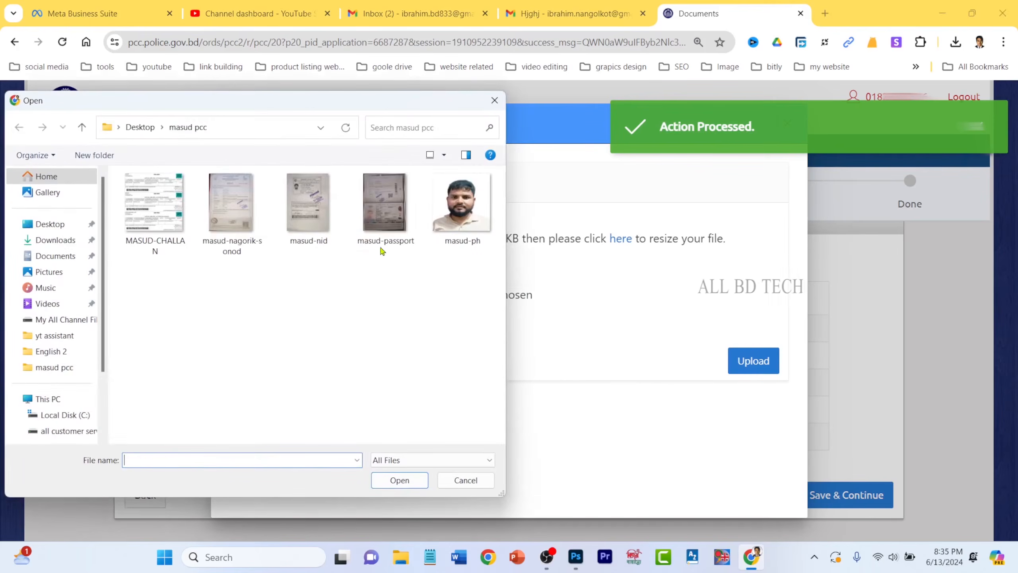
pyautogui.click(388, 204)
pyautogui.click(399, 480)
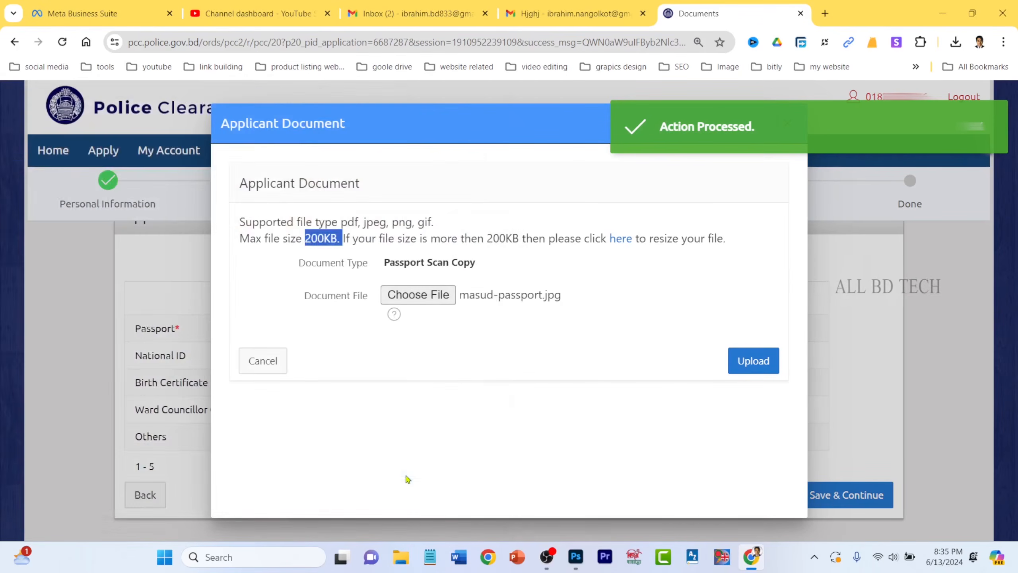
pyautogui.click(750, 365)
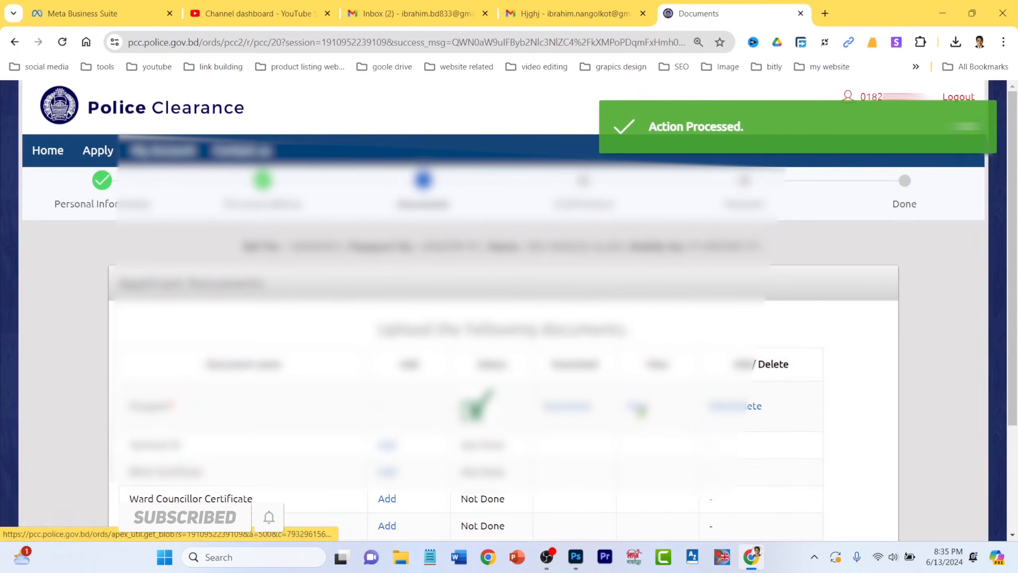
# - Save the uploaded passport image to Downloads, replacing the old copy, check it, then open the National ID form
pyautogui.click(641, 410)
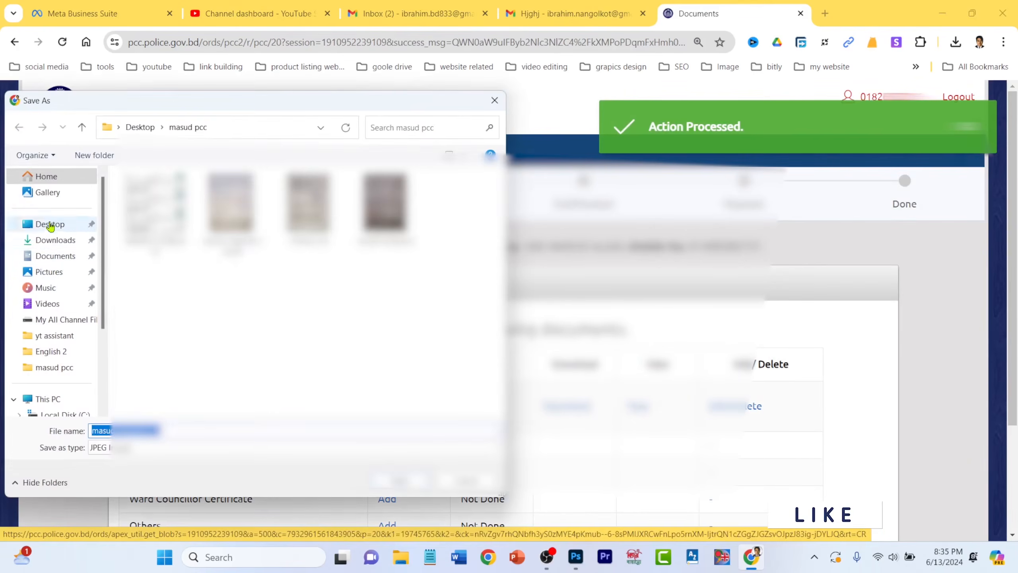
pyautogui.click(55, 241)
pyautogui.click(403, 482)
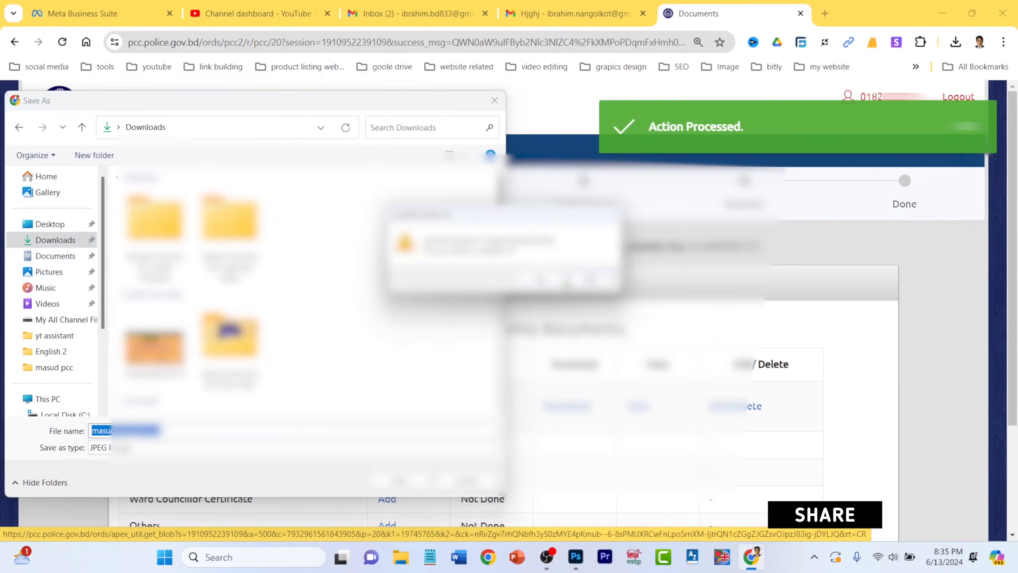
pyautogui.click(545, 281)
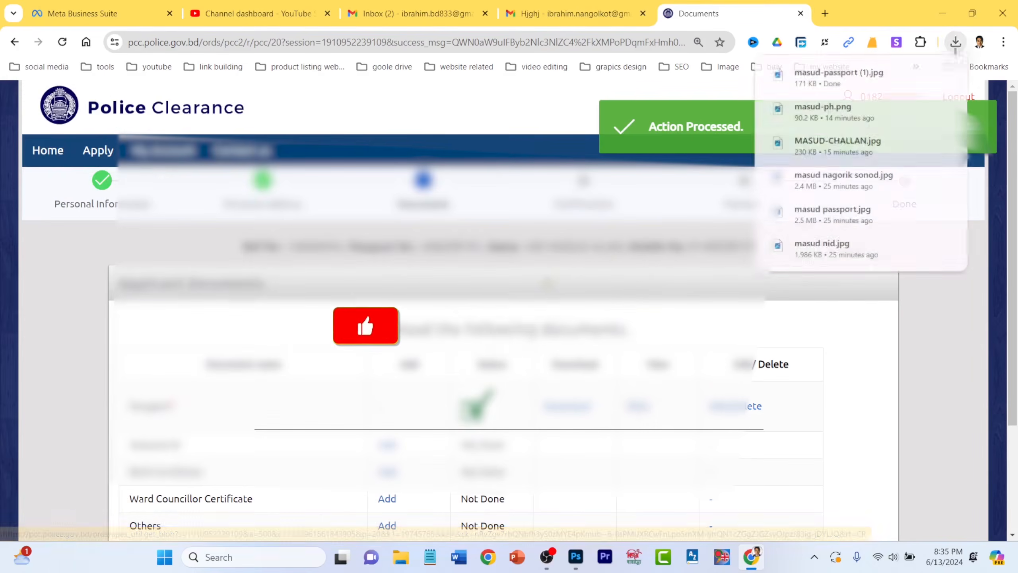
pyautogui.click(850, 87)
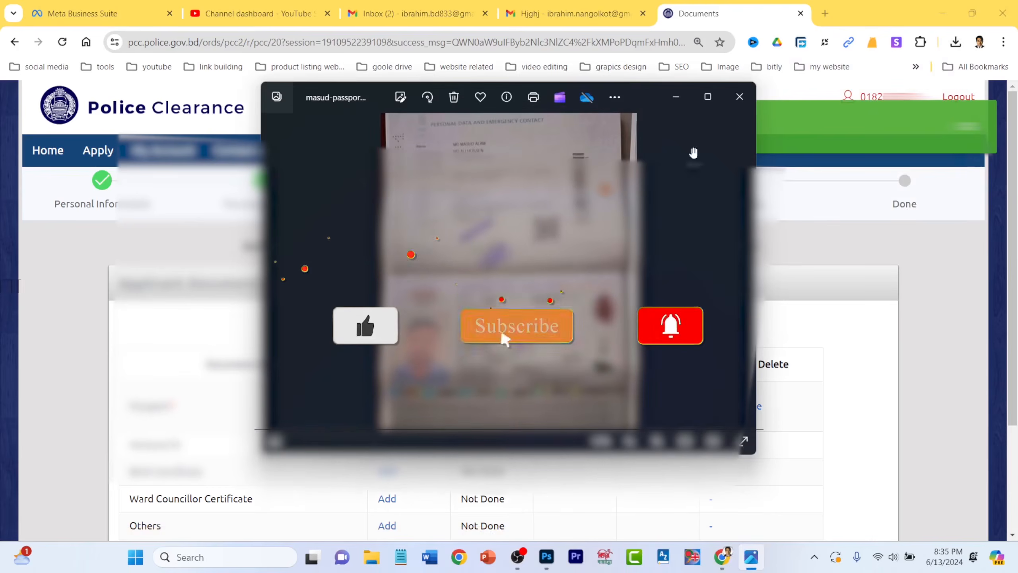
pyautogui.click(740, 96)
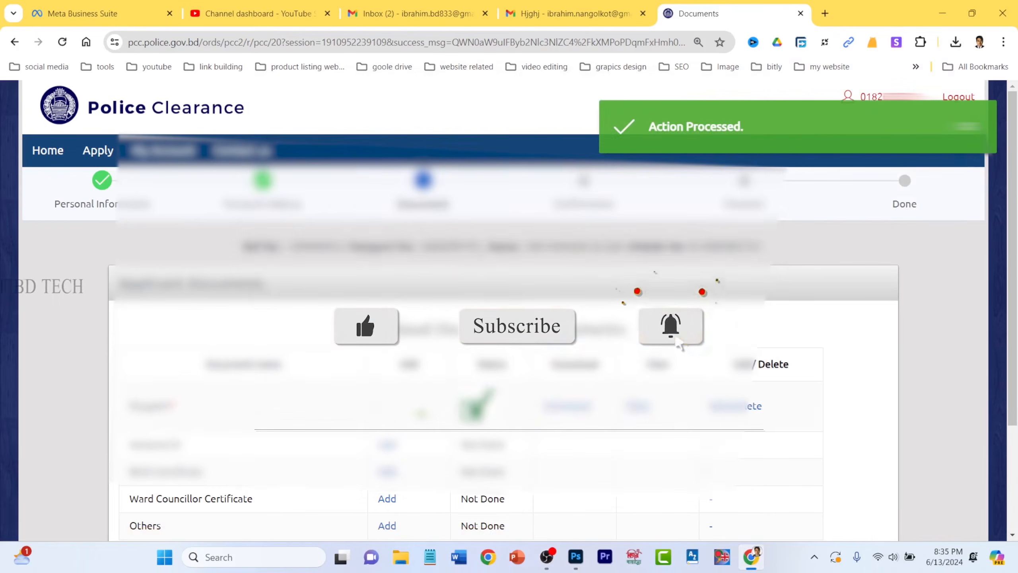
pyautogui.scroll(-1, 418, 398)
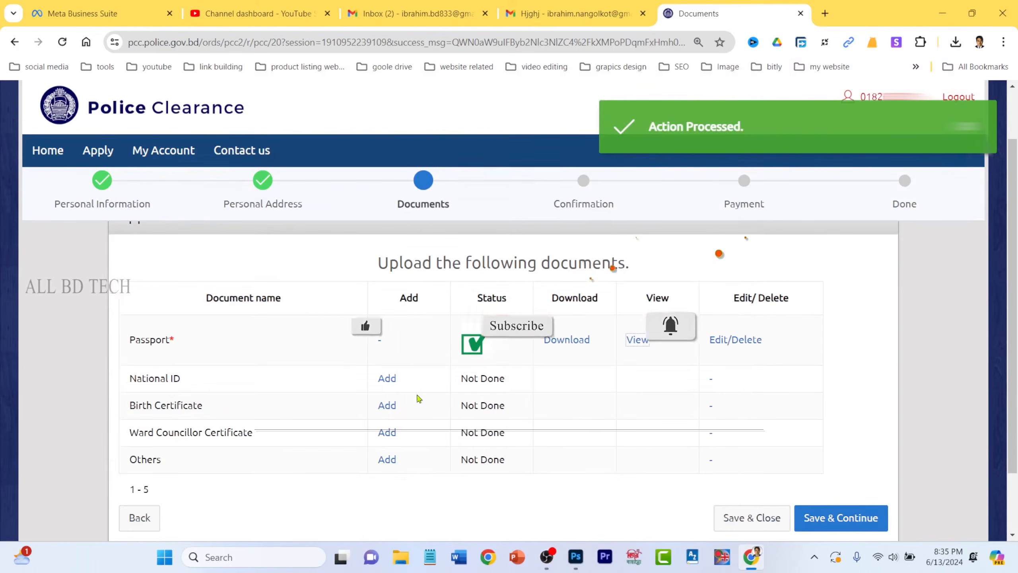
pyautogui.click(387, 379)
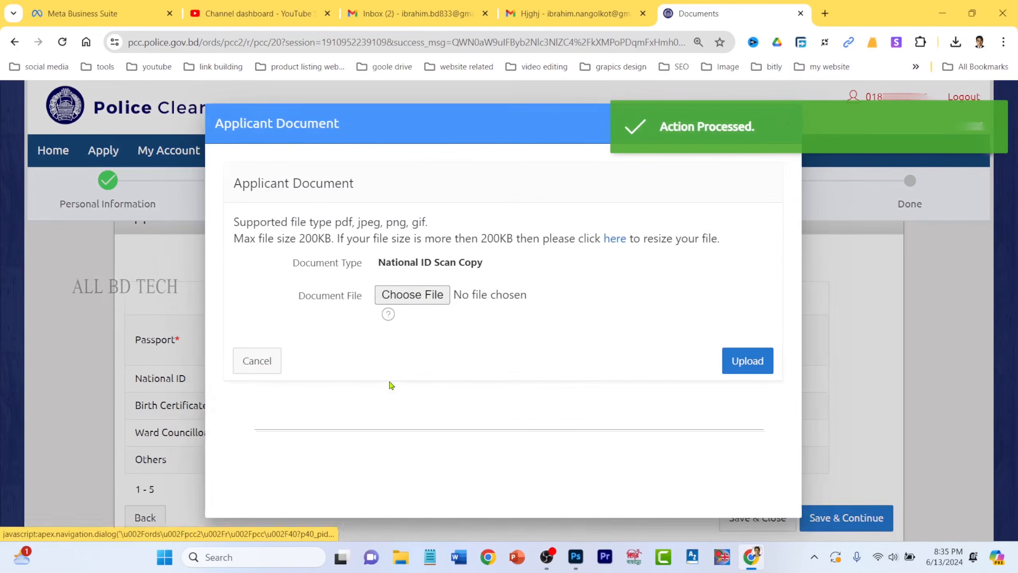
# - Upload the NID image from the masud pcc folder as the National ID scan copy
pyautogui.click(436, 295)
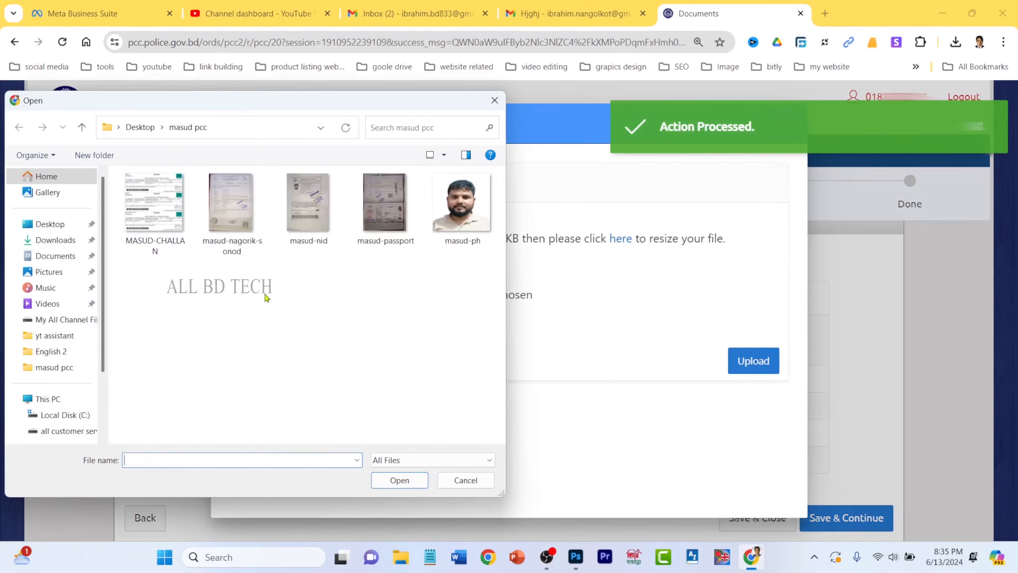
pyautogui.click(308, 206)
pyautogui.click(401, 485)
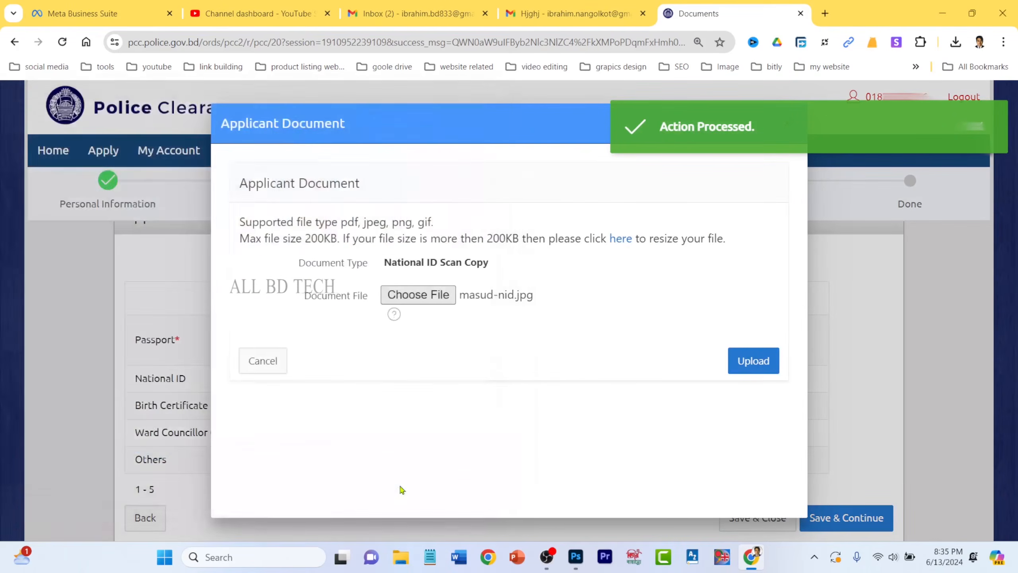
pyautogui.click(748, 361)
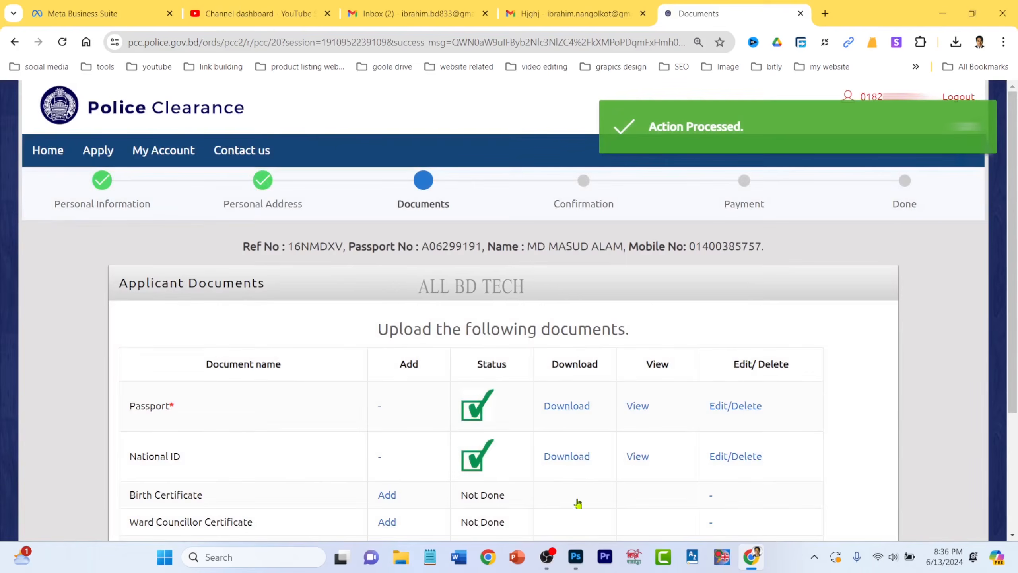
pyautogui.scroll(-2, 578, 503)
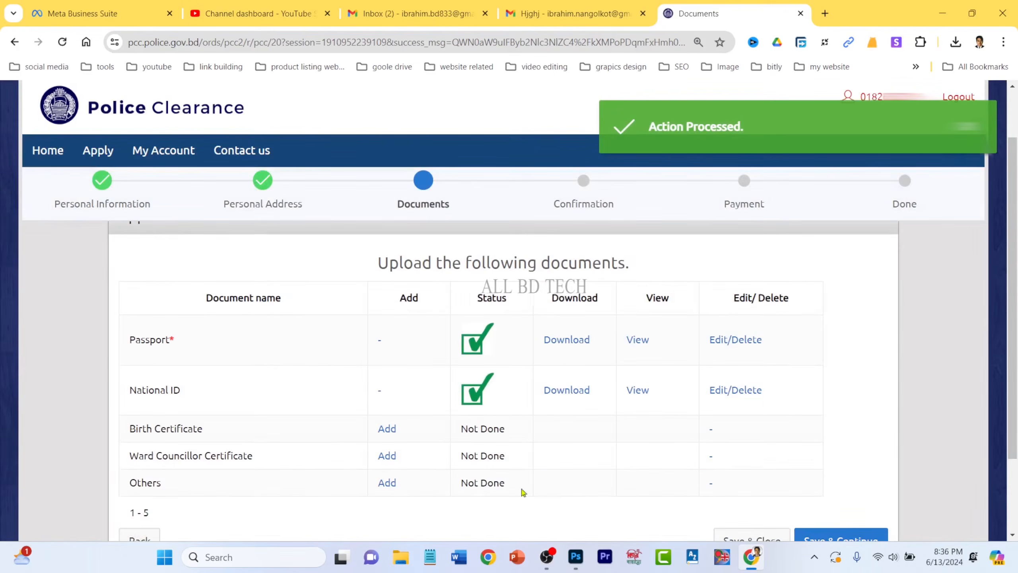
# - Upload the nagorik sonod image as the Ward Councillor Certificate and save the documents
pyautogui.click(387, 456)
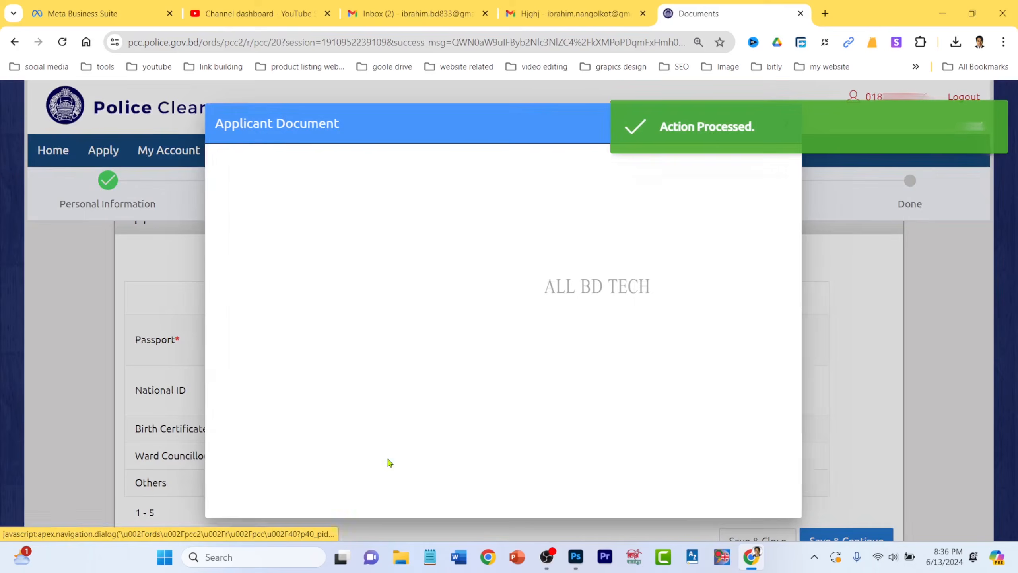
pyautogui.click(439, 295)
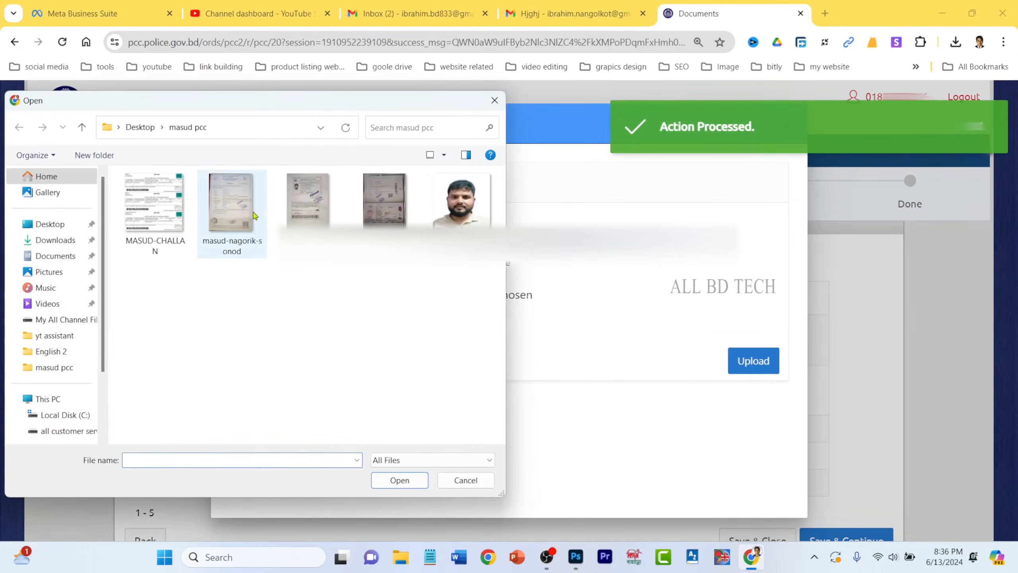
pyautogui.click(257, 241)
pyautogui.click(416, 481)
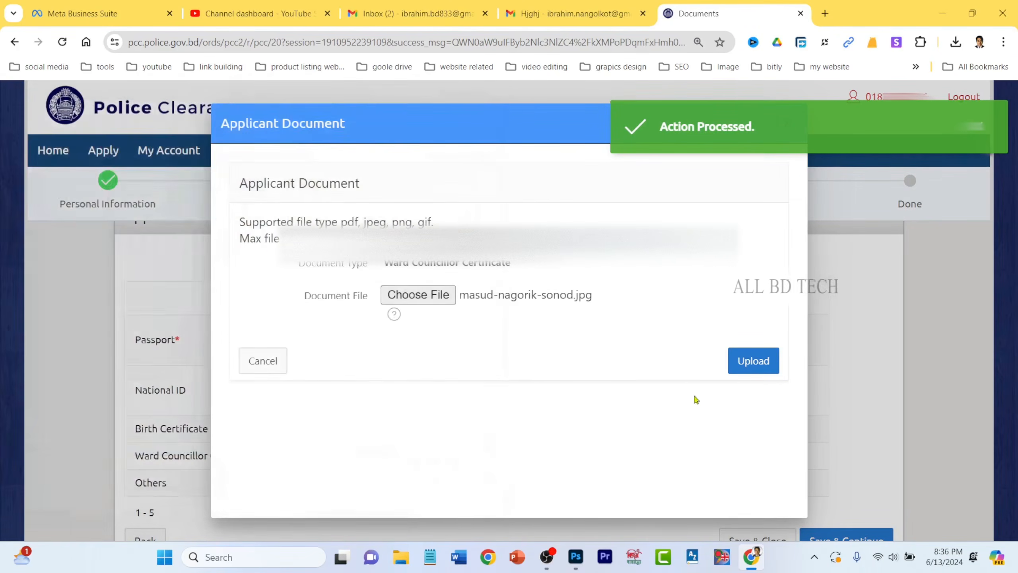
pyautogui.click(751, 363)
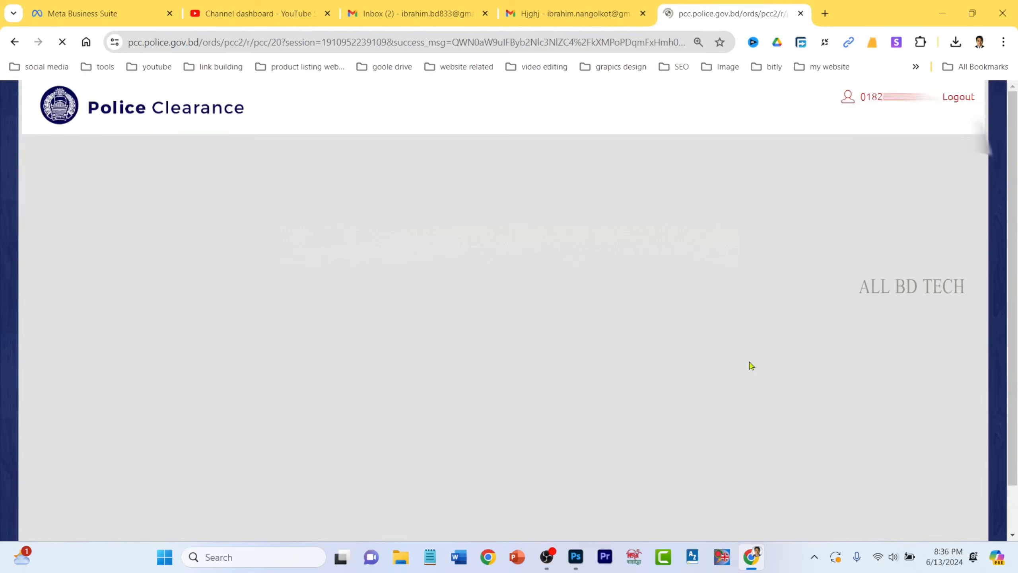
pyautogui.scroll(-5, 658, 473)
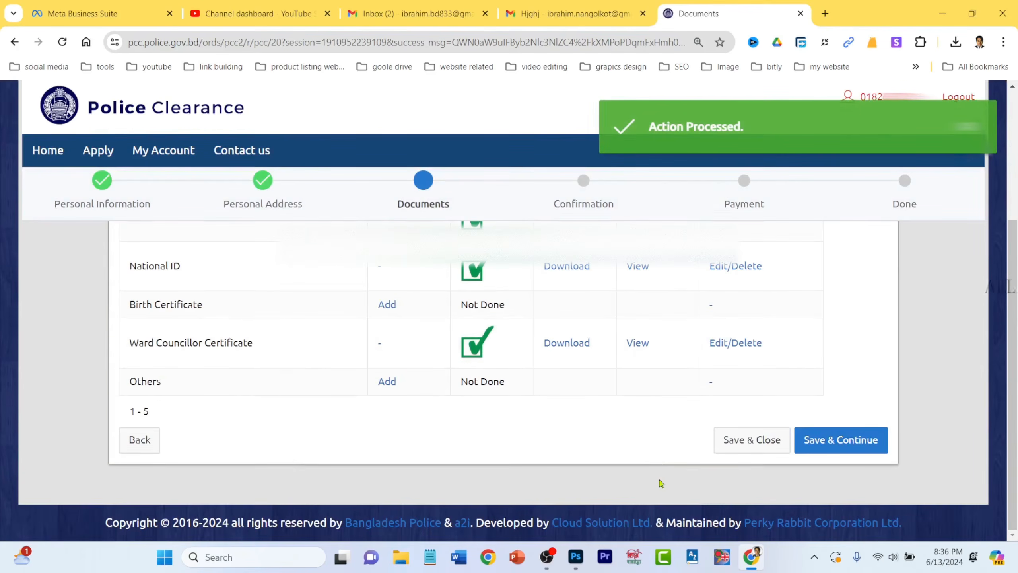
pyautogui.click(843, 446)
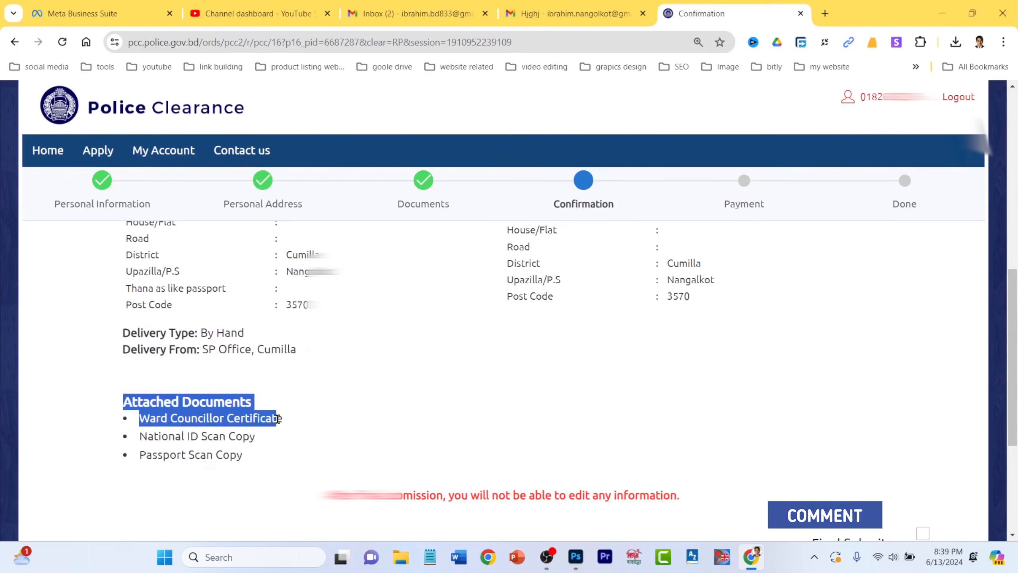
# - Highlight the attached documents, By Hand delivery from SP Office, Cumilla, and the final-submission warning
pyautogui.moveTo(279, 419); pyautogui.dragTo(264, 455)
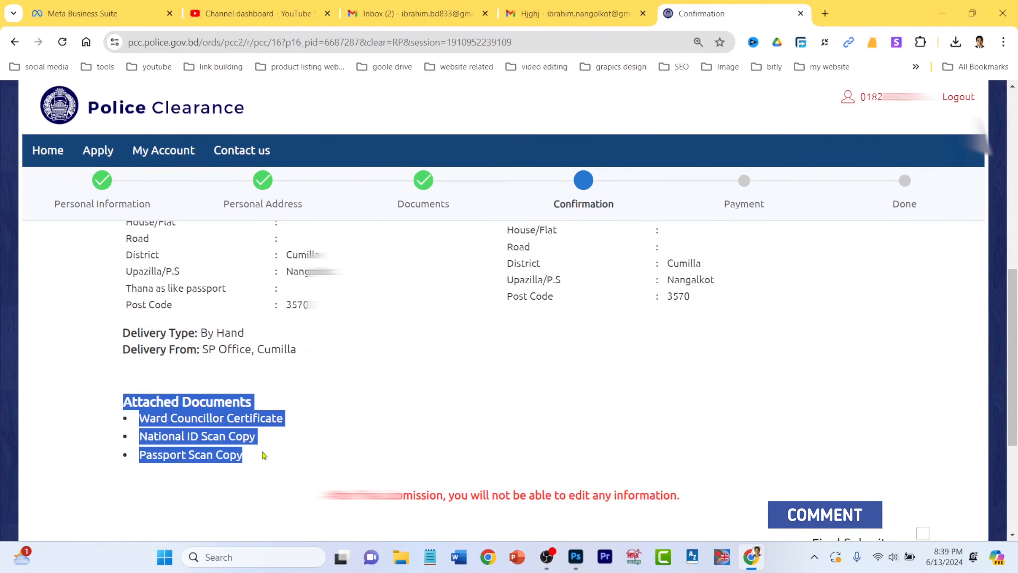
pyautogui.moveTo(120, 328); pyautogui.dragTo(244, 338)
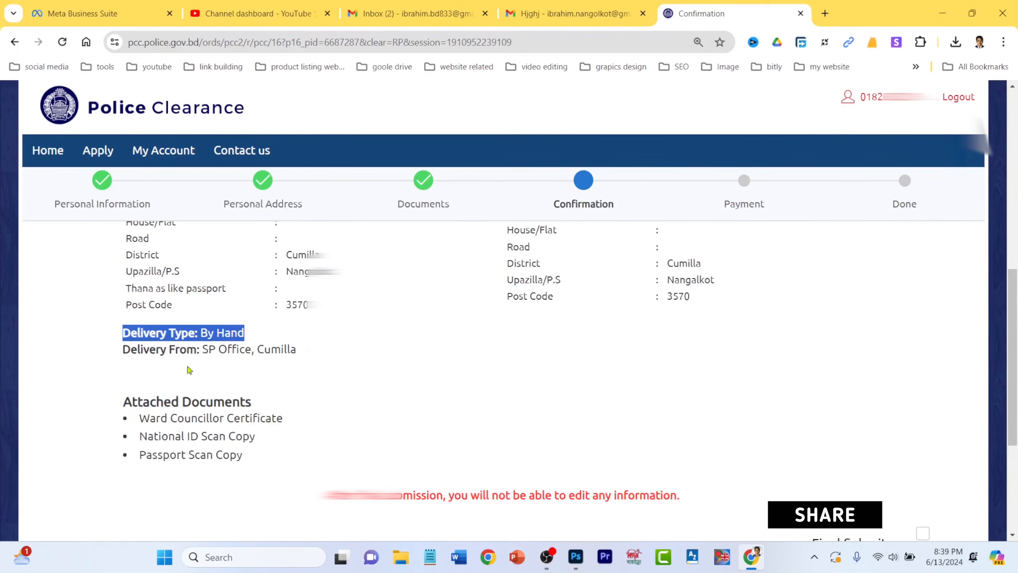
pyautogui.moveTo(121, 349); pyautogui.dragTo(320, 355)
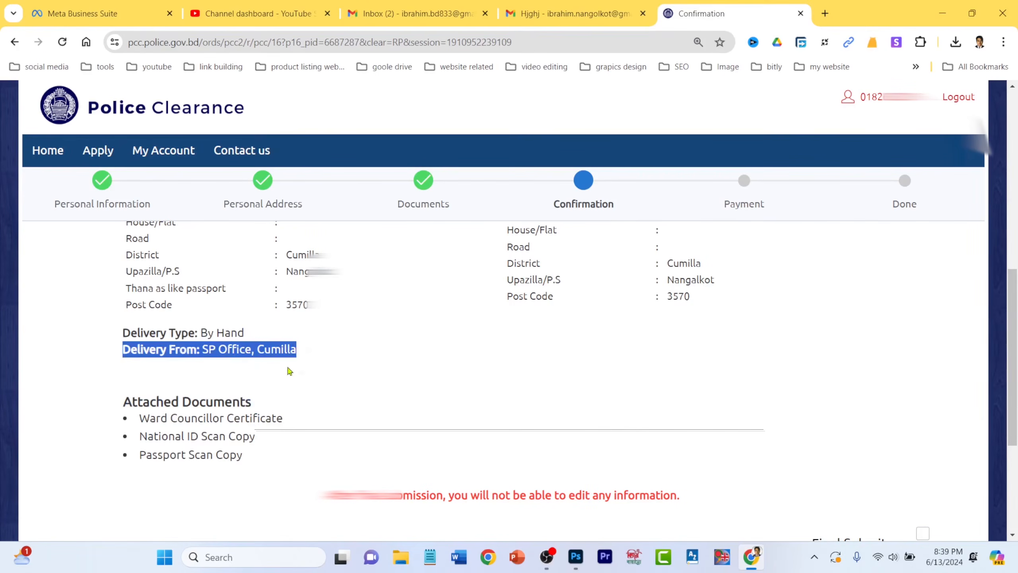
pyautogui.click(301, 384)
pyautogui.scroll(-2, 545, 417)
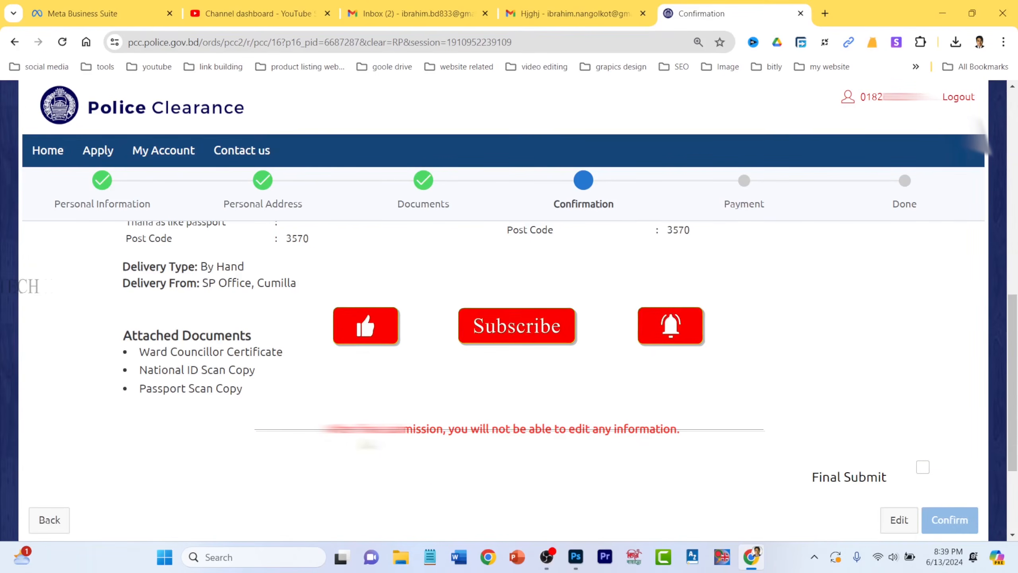
pyautogui.moveTo(327, 429); pyautogui.dragTo(682, 439)
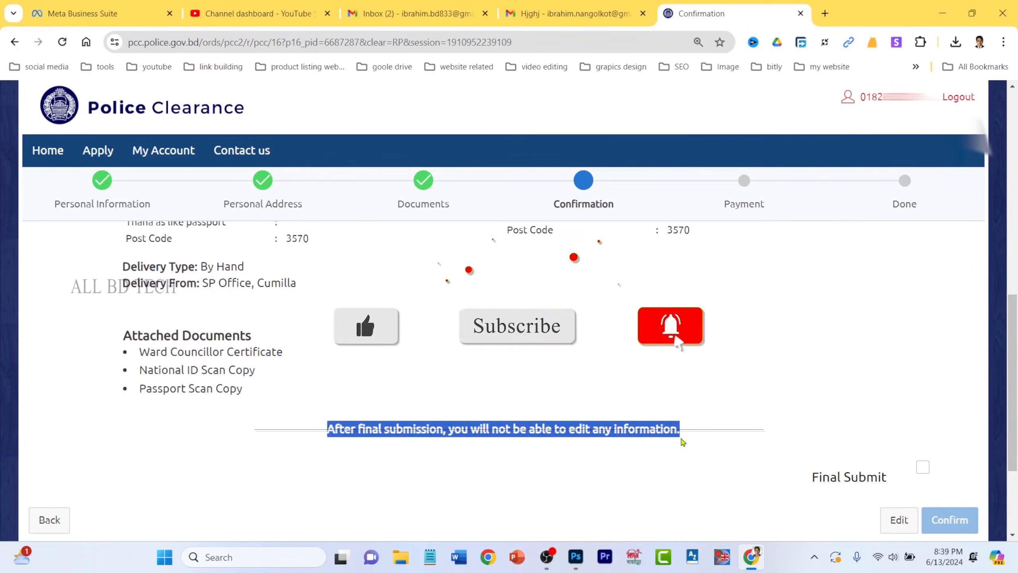
pyautogui.click(757, 450)
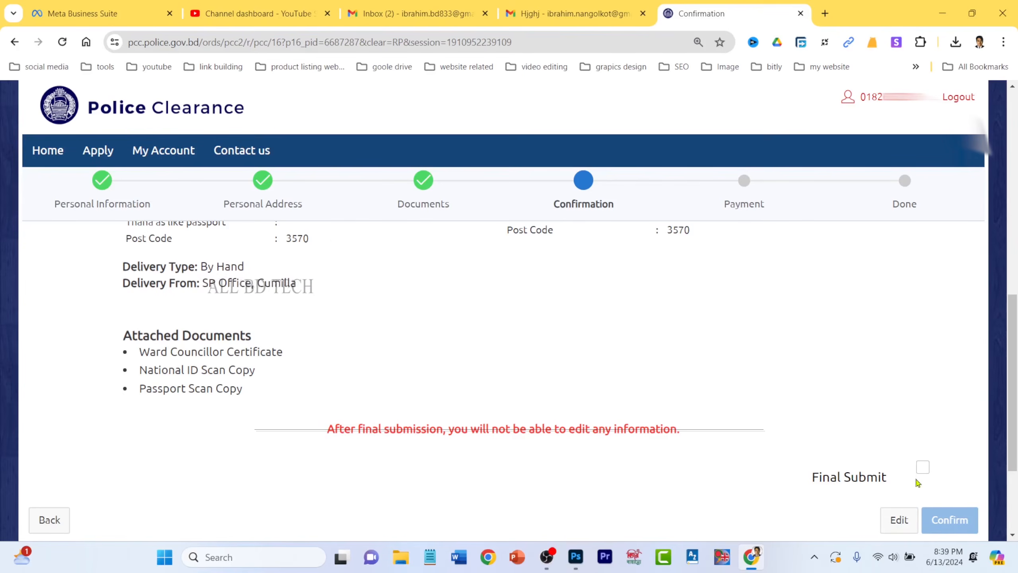
# - Tick the Final Submit checkbox and scroll back through the application details
pyautogui.click(929, 468)
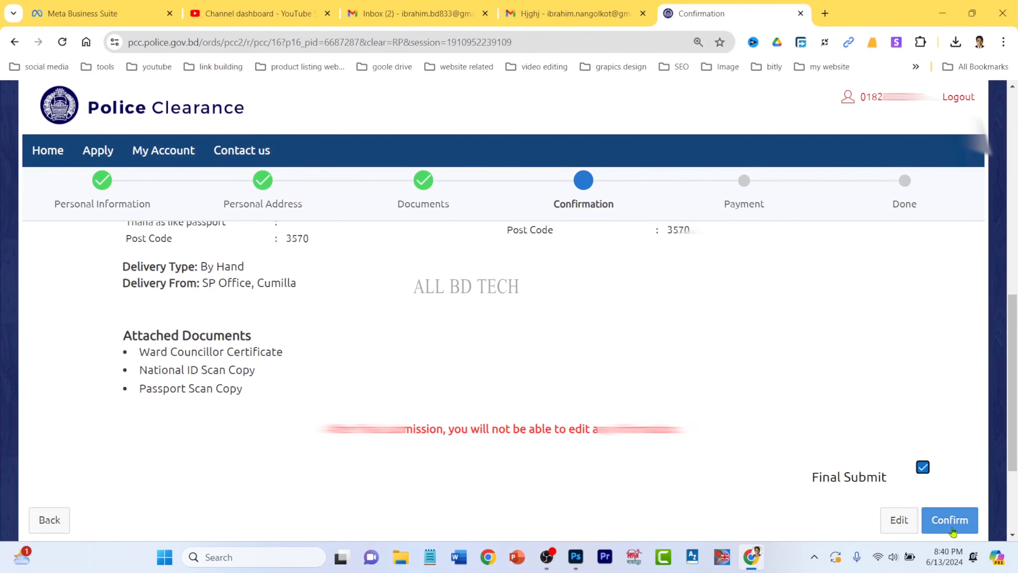
pyautogui.scroll(6, 421, 364)
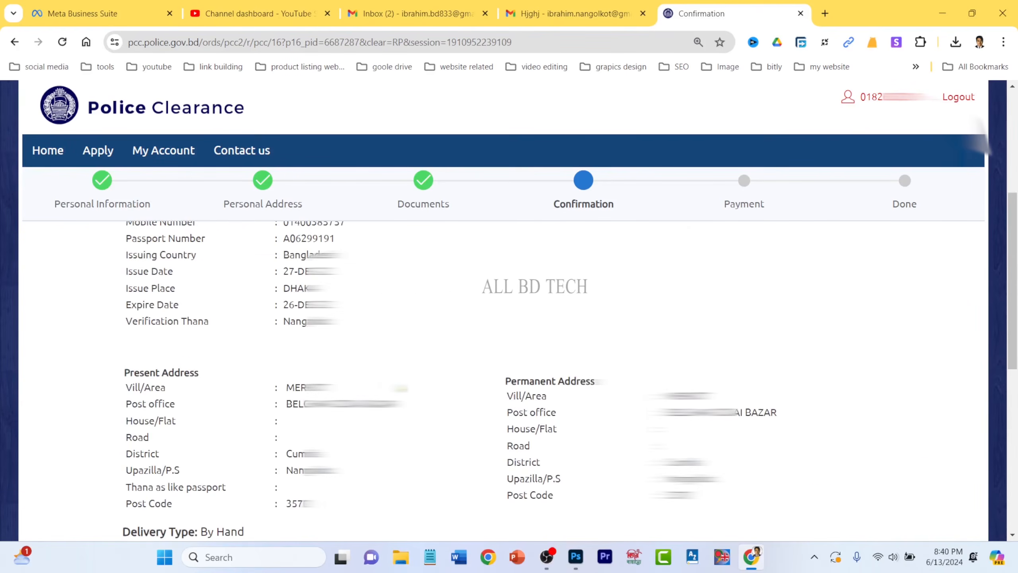
pyautogui.scroll(3, 503, 377)
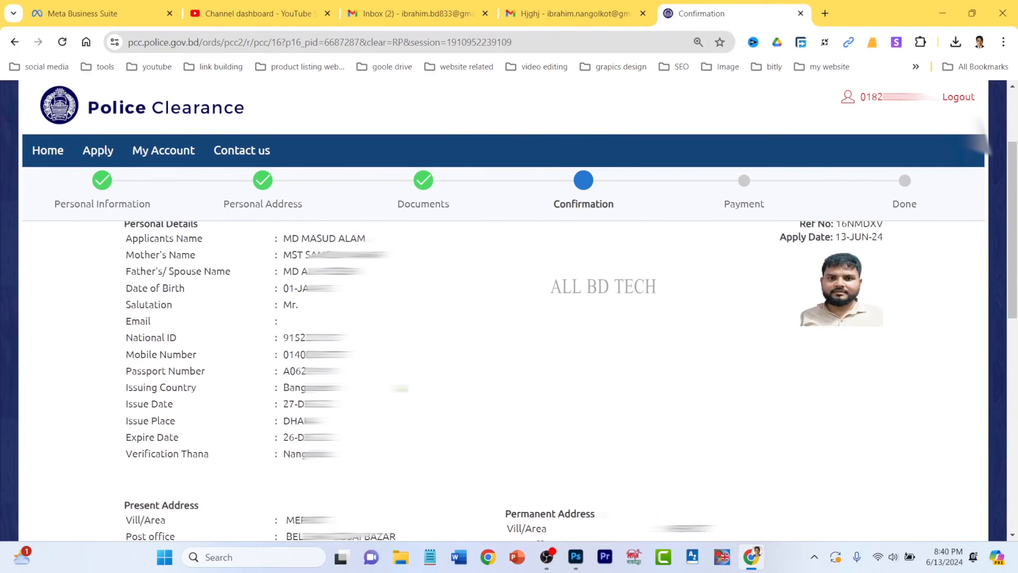
pyautogui.scroll(2, 509, 362)
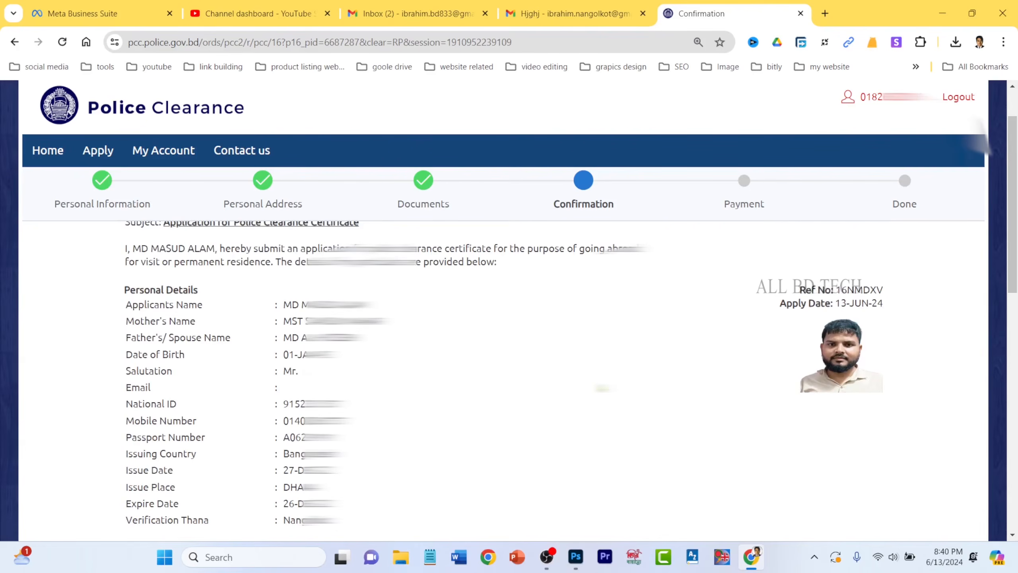
pyautogui.scroll(-5, 595, 396)
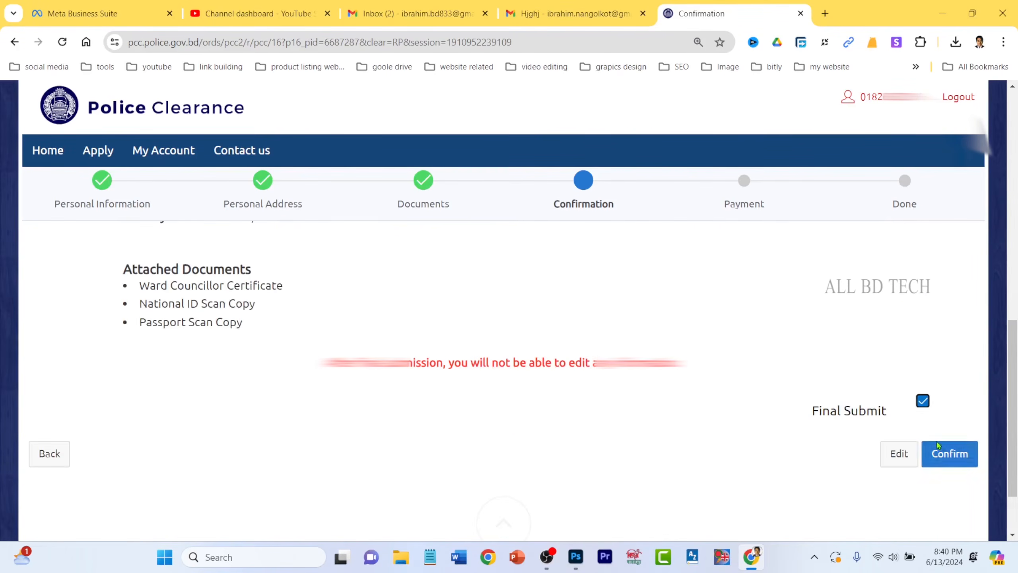
# - Confirm and submit the application, pointing out the payment instruction line
pyautogui.click(950, 460)
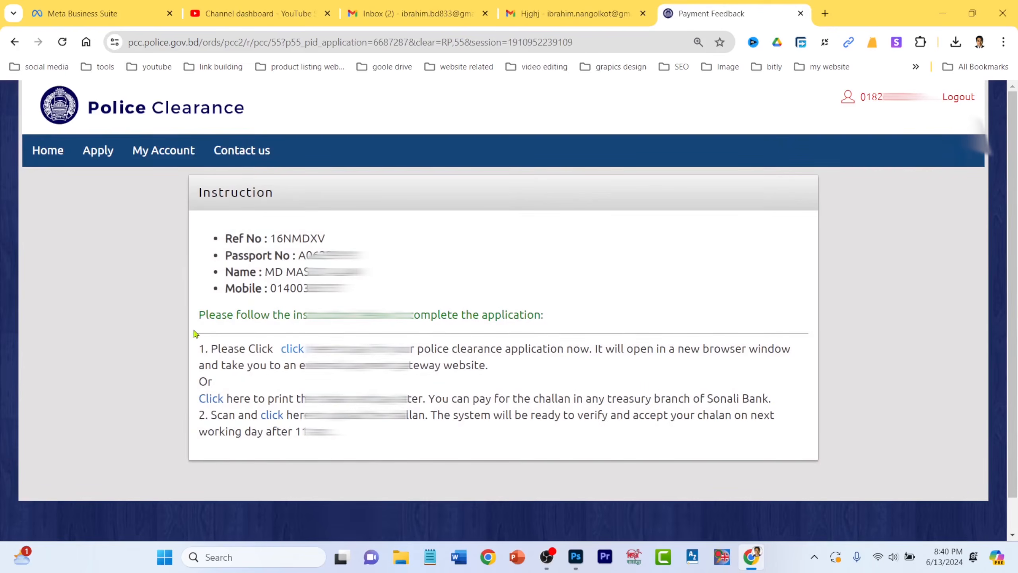
pyautogui.moveTo(199, 316); pyautogui.dragTo(563, 317)
pyautogui.click(576, 313)
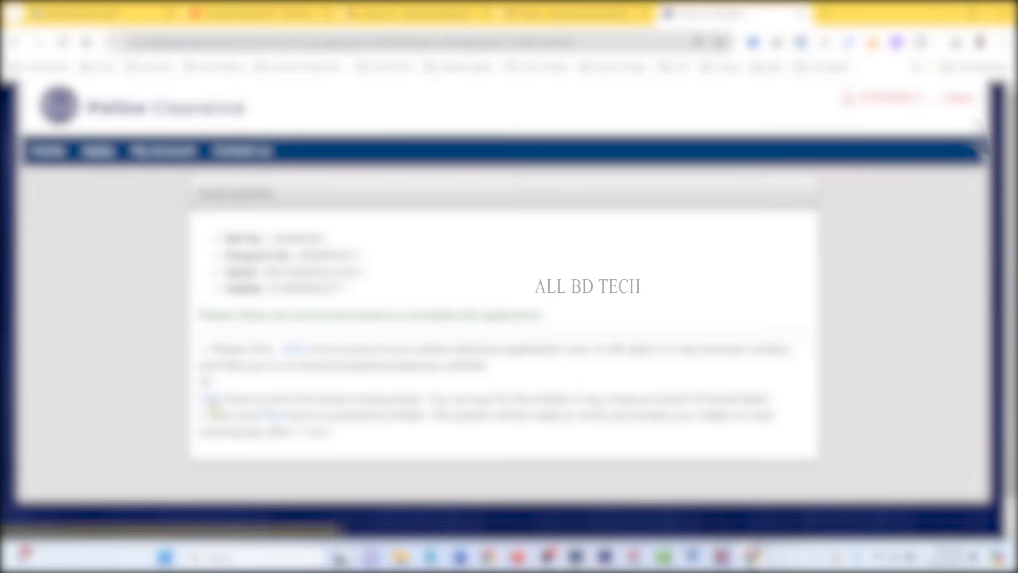
# - Open the printable PCC Chalan Report in a new tab, then return to the payment instructions
pyautogui.click(216, 399)
pyautogui.scroll(-5, 501, 321)
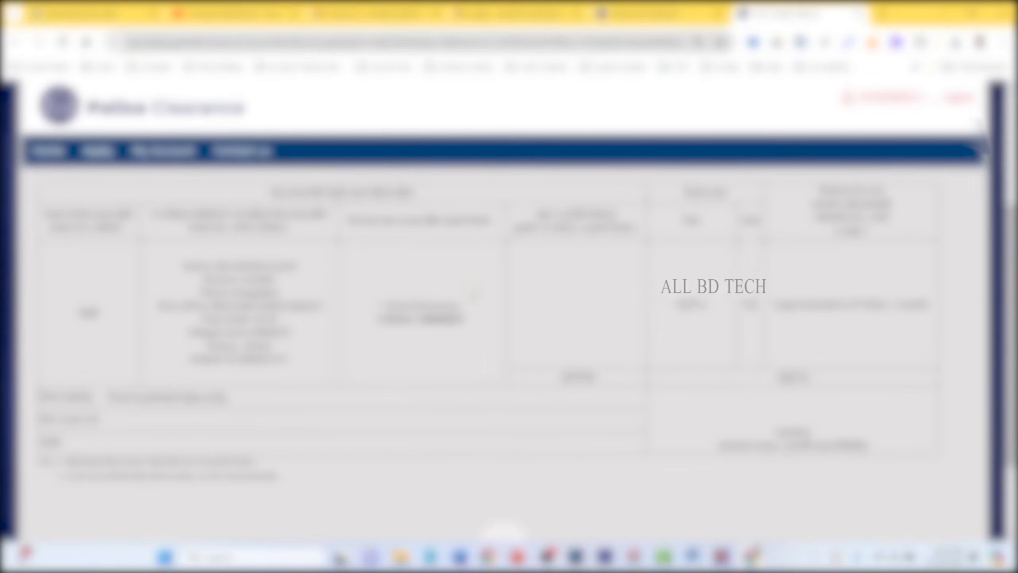
pyautogui.scroll(3, 500, 400)
pyautogui.click(653, 11)
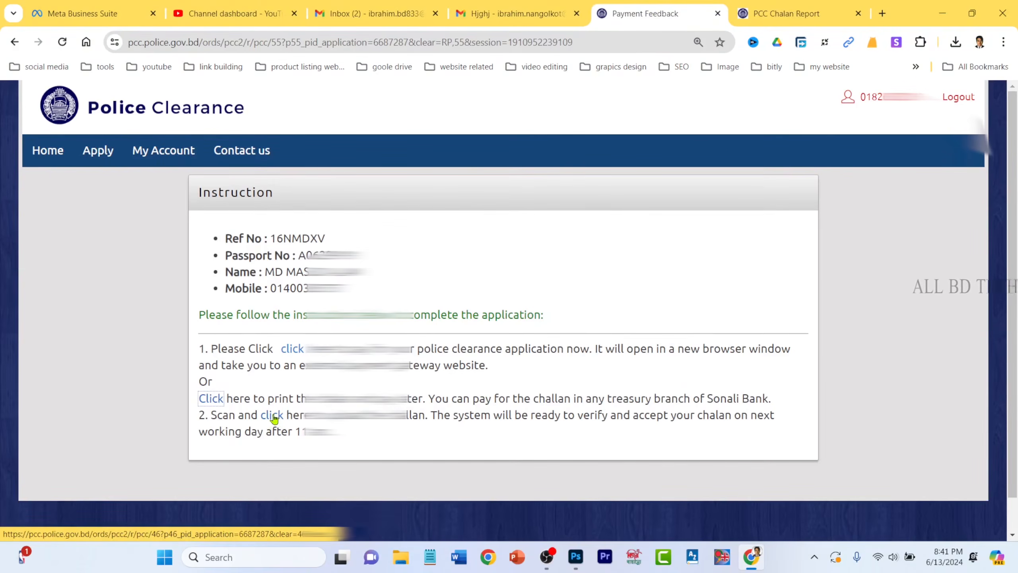
# - On the chalan upload page, choose SONALI BANK, DHAKA district and LOCAL OFFICE BRANCH
pyautogui.click(271, 415)
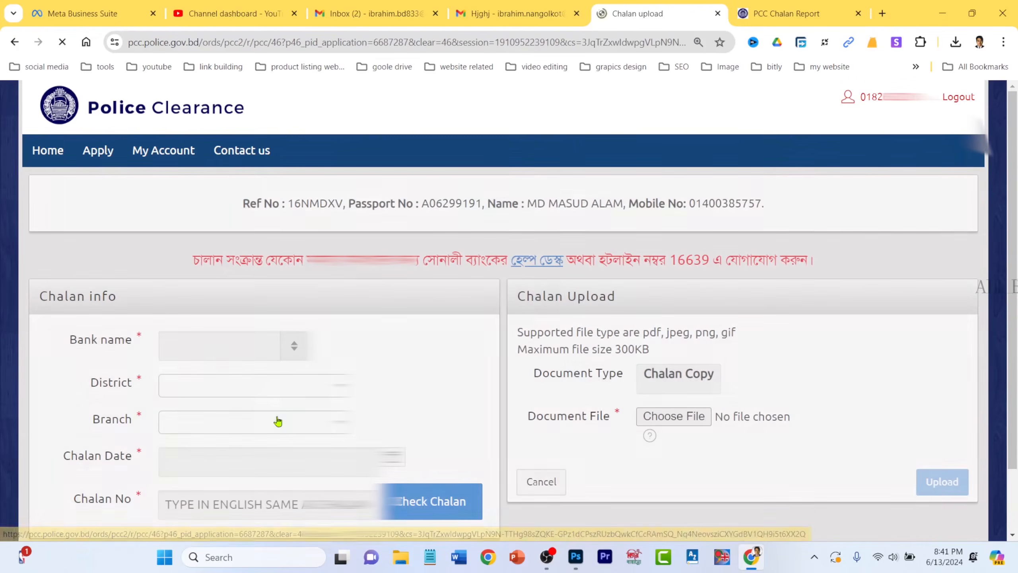
pyautogui.scroll(-2, 419, 373)
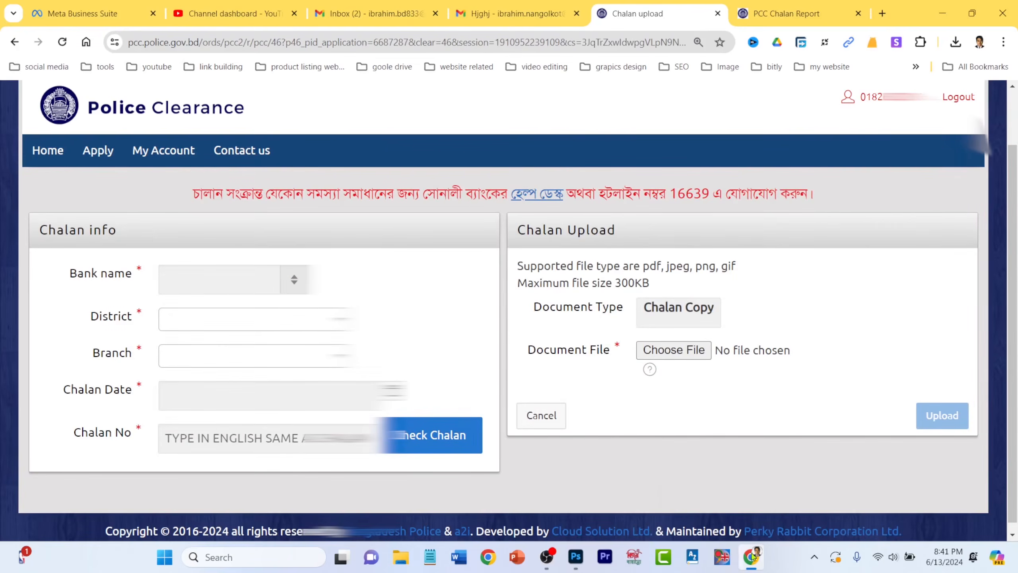
pyautogui.moveTo(755, 561)
pyautogui.click(209, 281)
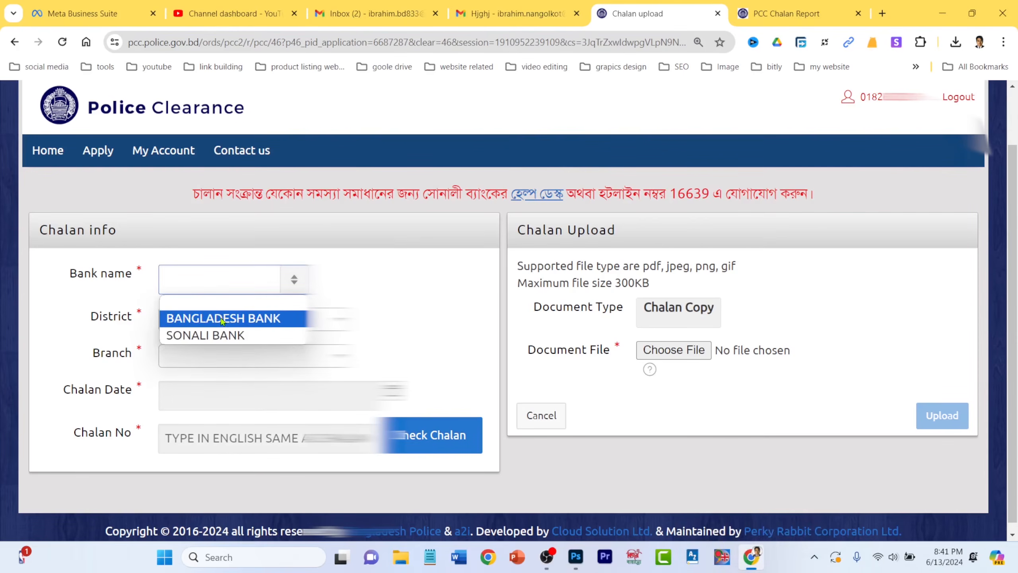
pyautogui.click(218, 336)
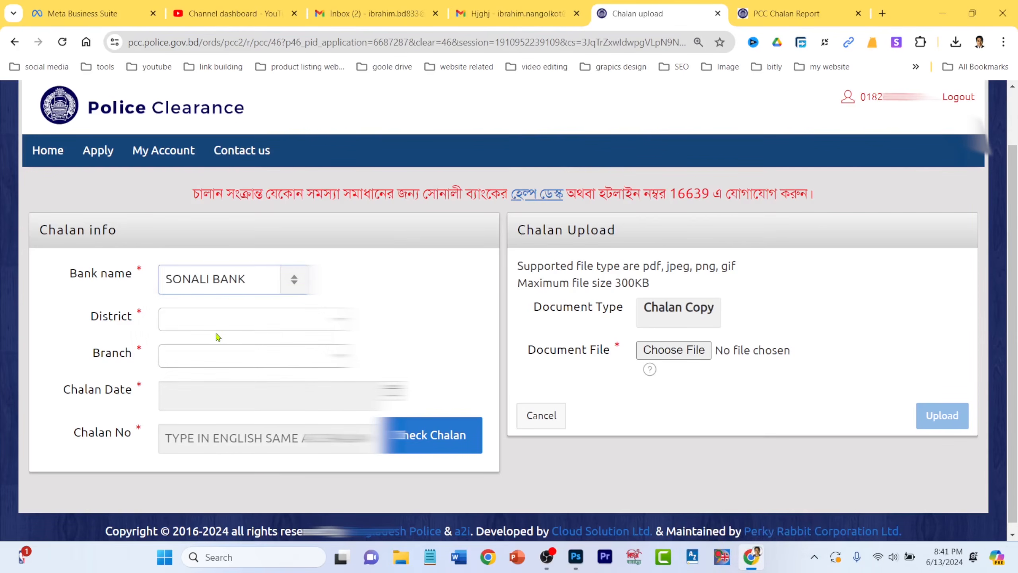
pyautogui.click(236, 325)
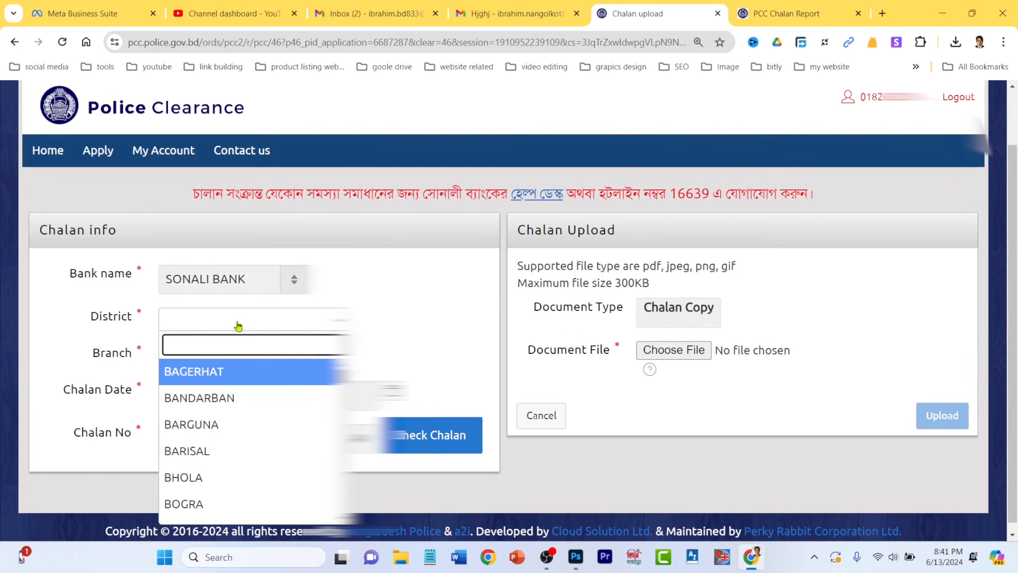
pyautogui.write('DH')
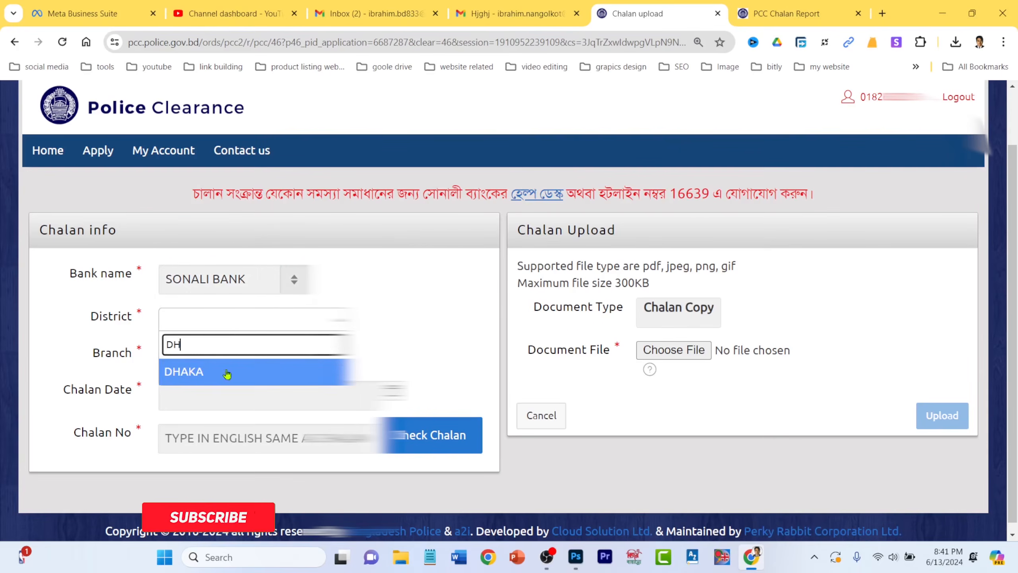
pyautogui.click(226, 373)
pyautogui.click(240, 354)
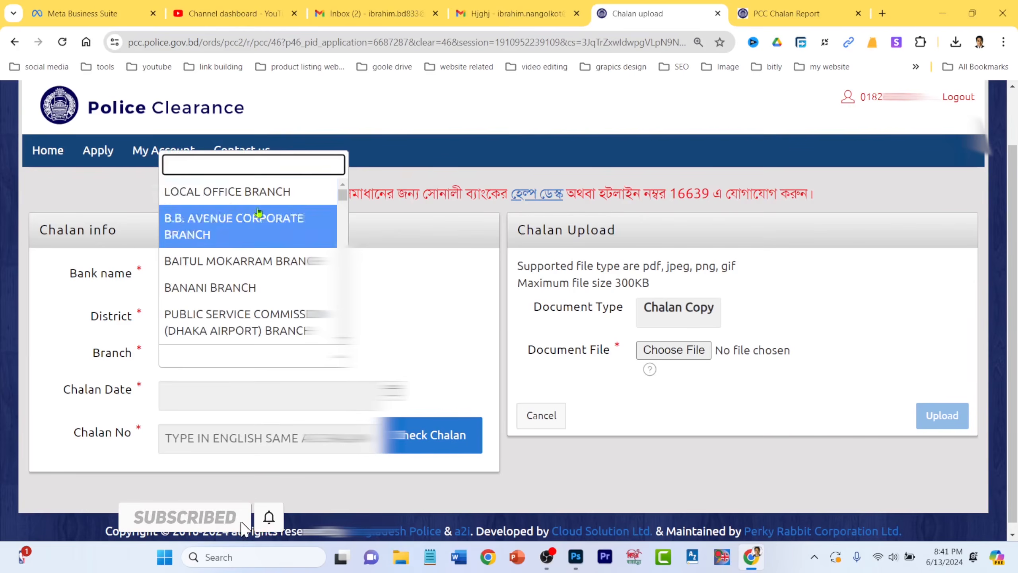
pyautogui.click(258, 189)
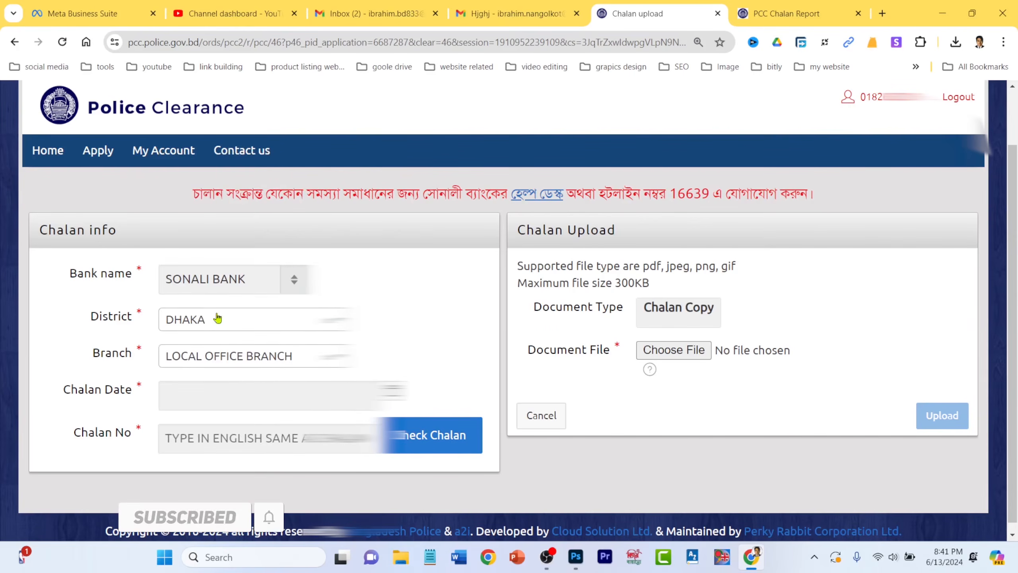
# - Open the Chalan Date calendar and minimize the browser to reach the desktop
pyautogui.click(219, 391)
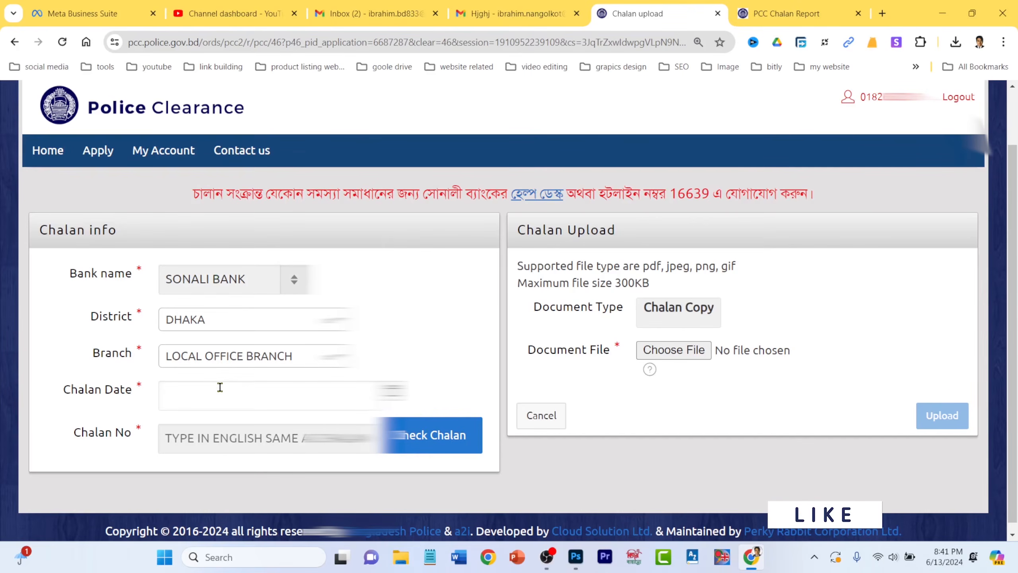
pyautogui.click(221, 390)
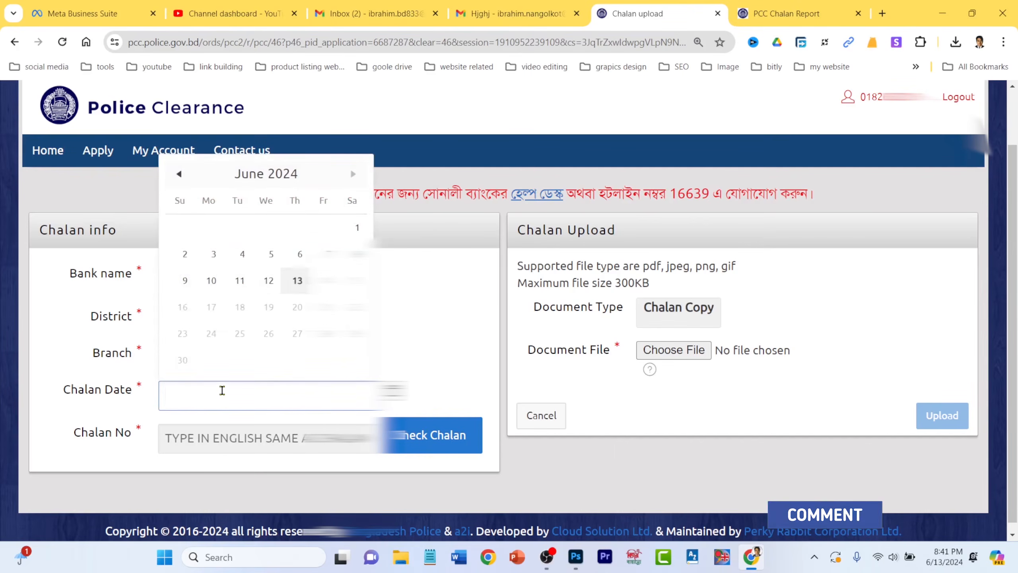
pyautogui.click(936, 5)
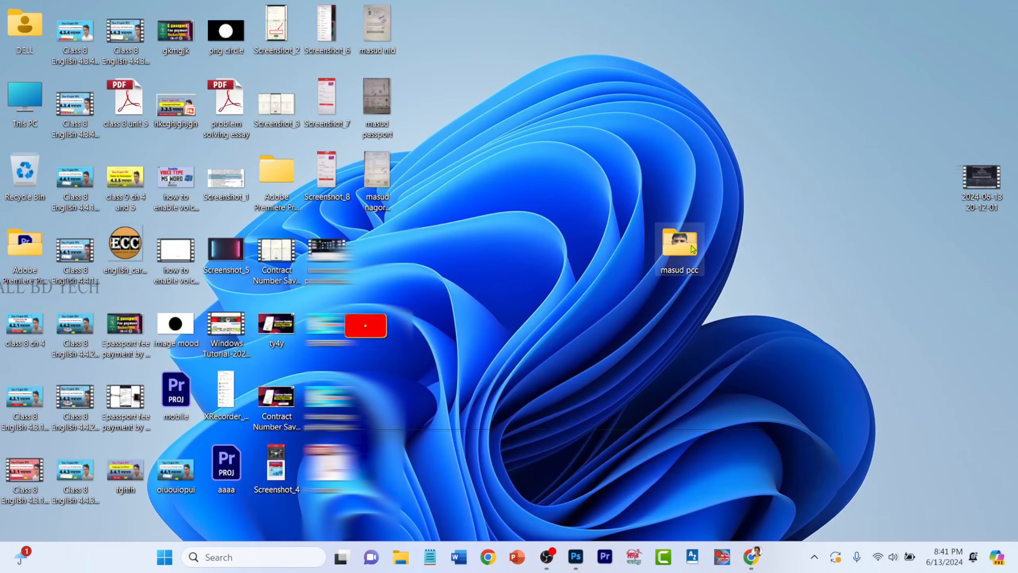
# - Open the documents folder's challan image in Photos, zoomed in to show its QR code
pyautogui.doubleClick(694, 249)
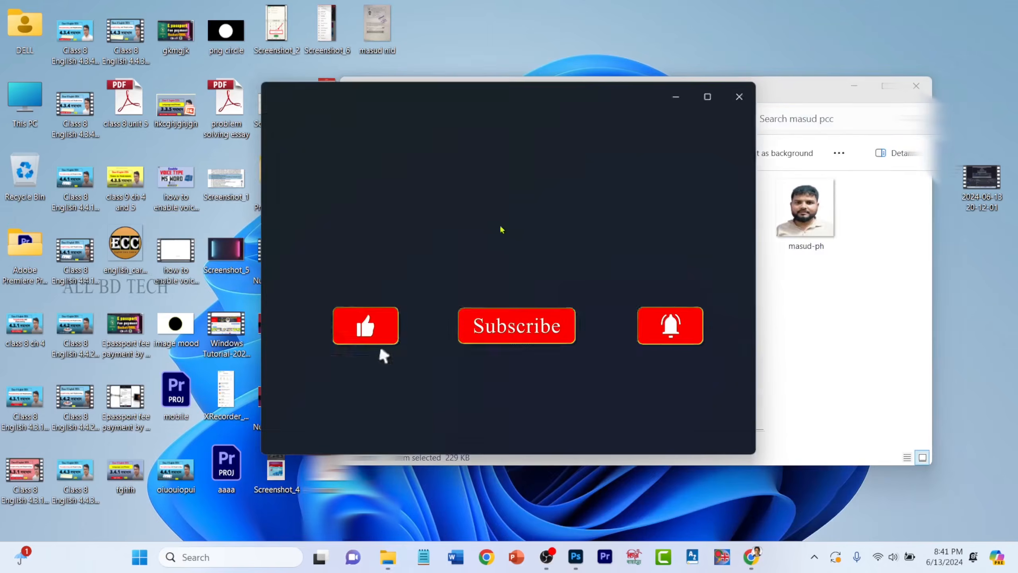
pyautogui.scroll(5, 565, 283)
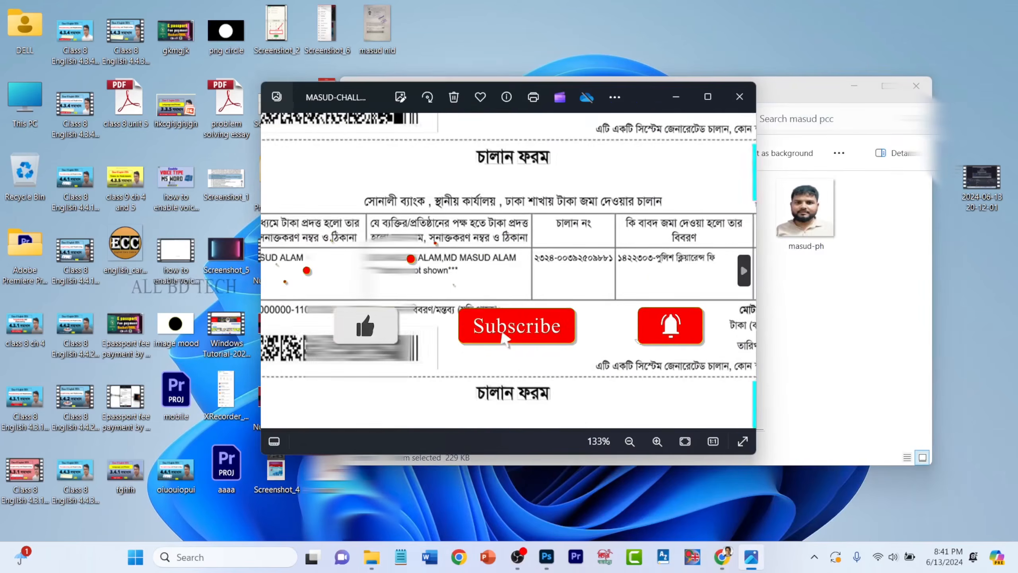
pyautogui.moveTo(636, 340); pyautogui.dragTo(562, 339)
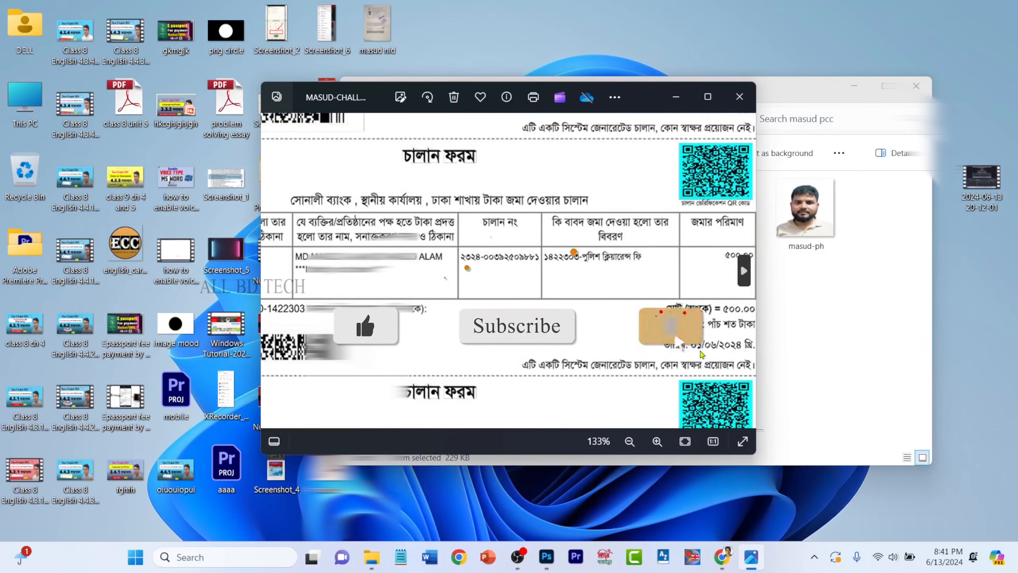
# - Set the Chalan Date to 01-Jun-24, then bring the challan image back up
pyautogui.click(718, 563)
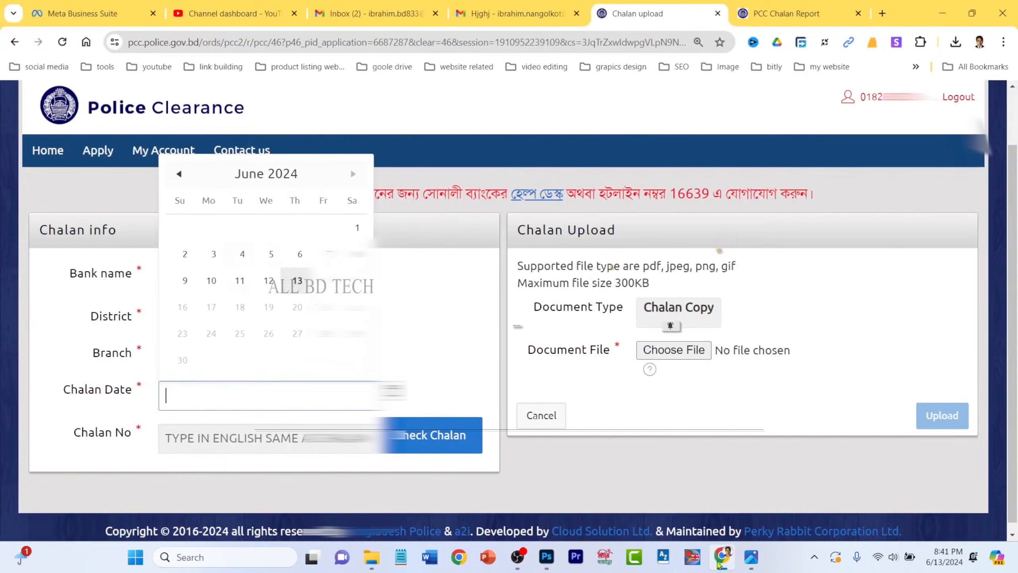
pyautogui.click(357, 229)
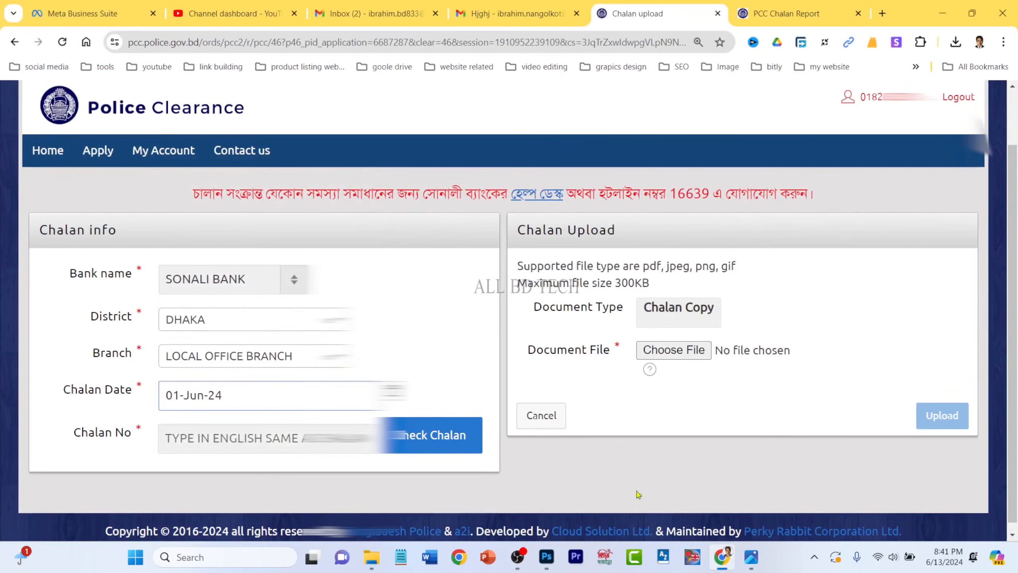
pyautogui.click(751, 557)
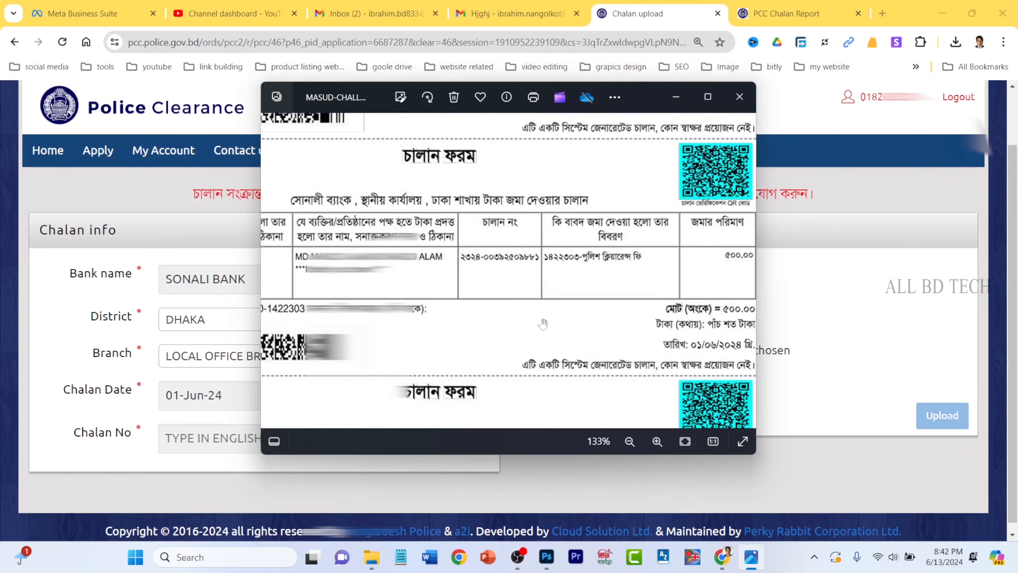
# - Type the chalan number from the bank receipt into Chalan No and pick the matching suggestion
pyautogui.click(288, 433)
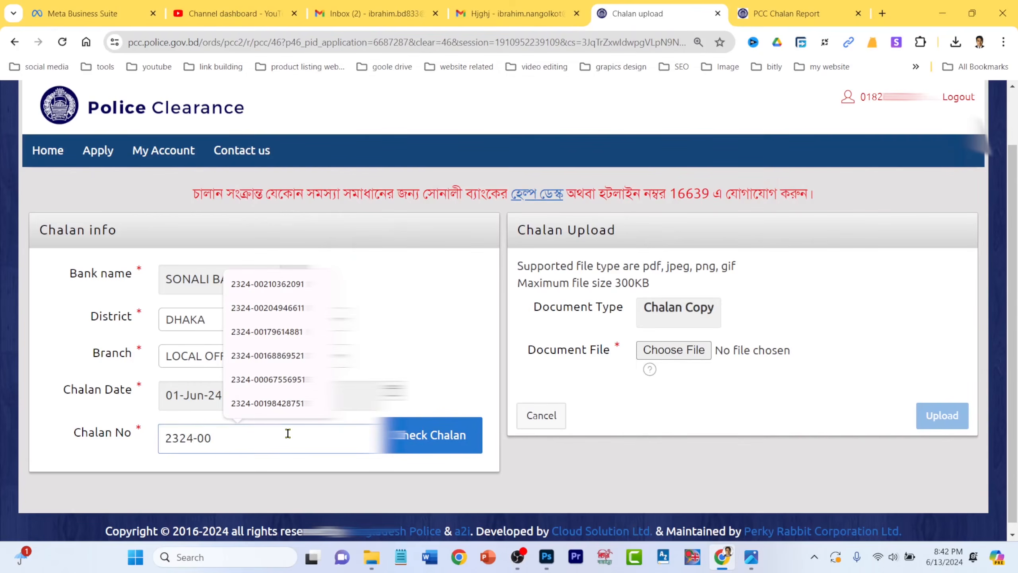
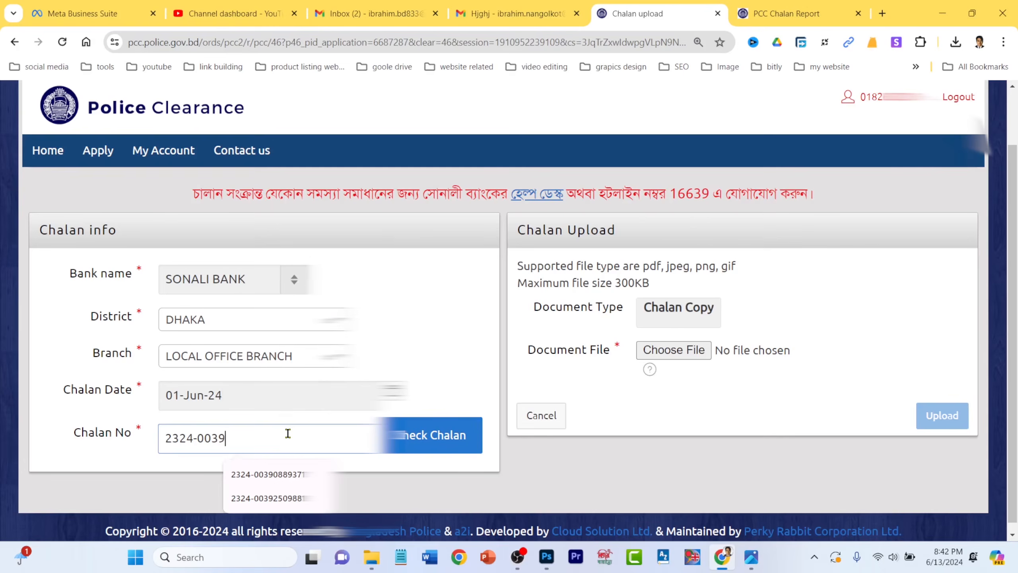
pyautogui.click(281, 497)
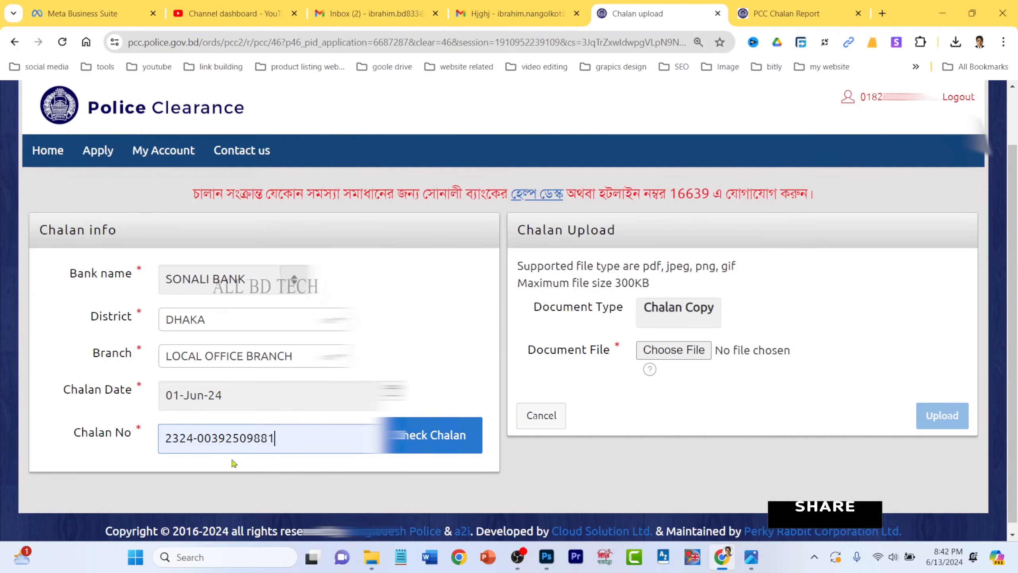
# - Check the chalan, then highlight the payee name, supported file types and 300KB size limit
pyautogui.click(441, 446)
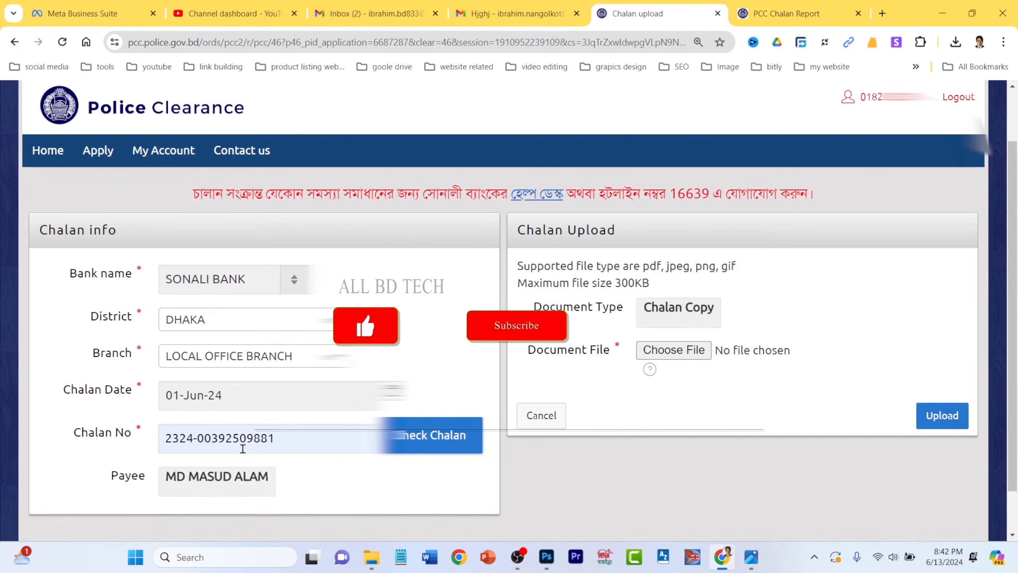
pyautogui.moveTo(164, 477); pyautogui.dragTo(298, 483)
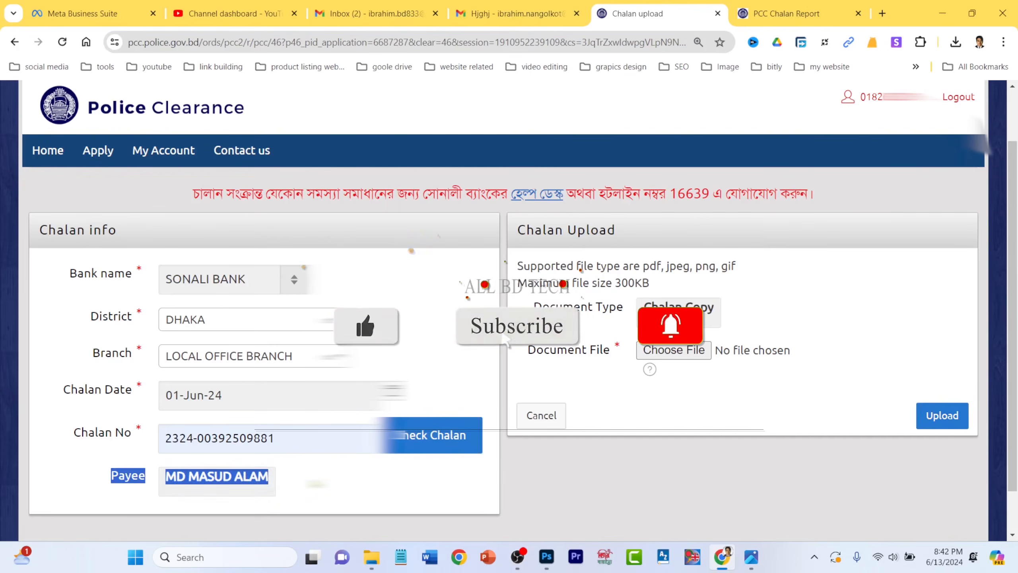
pyautogui.click(204, 481)
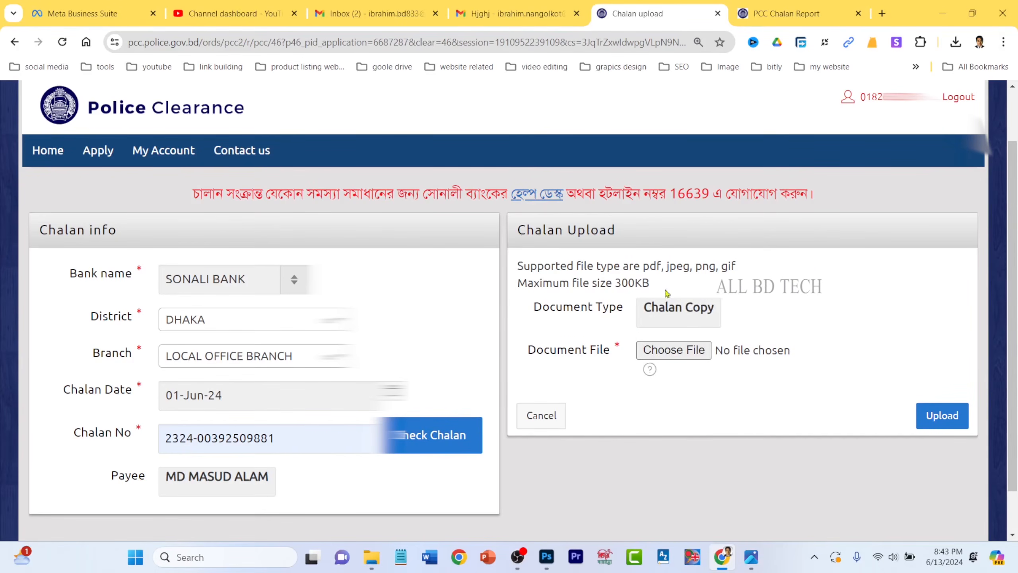
pyautogui.moveTo(643, 266); pyautogui.dragTo(742, 270)
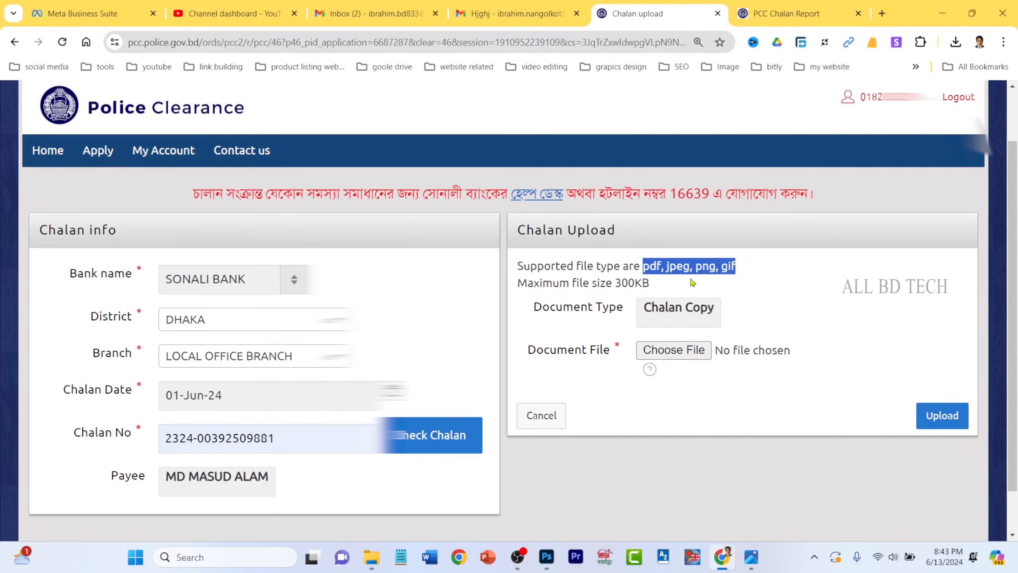
pyautogui.doubleClick(632, 283)
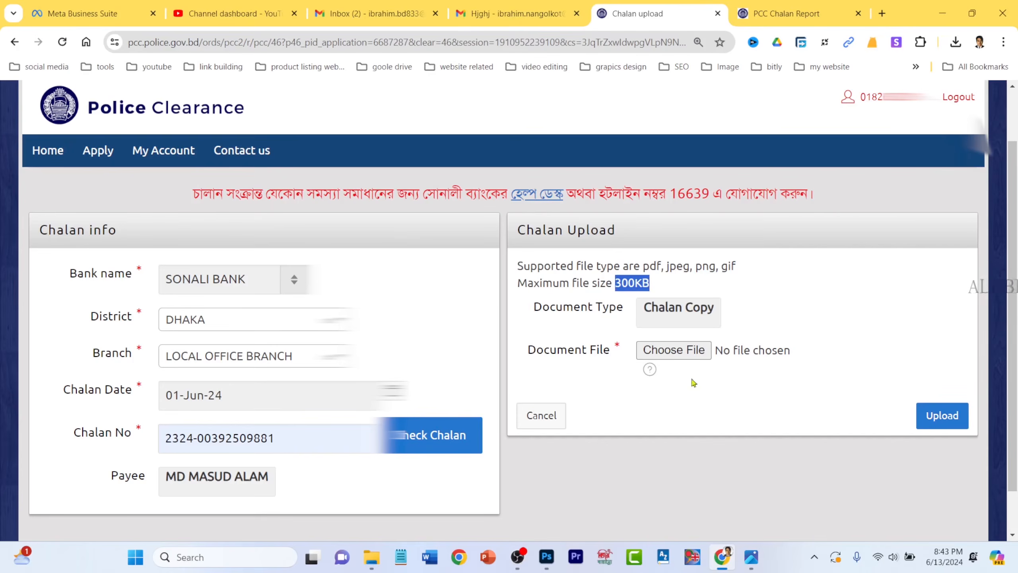
# - Choose the challan image file as the Chalan Copy, then view it full-screen in Photos
pyautogui.click(686, 353)
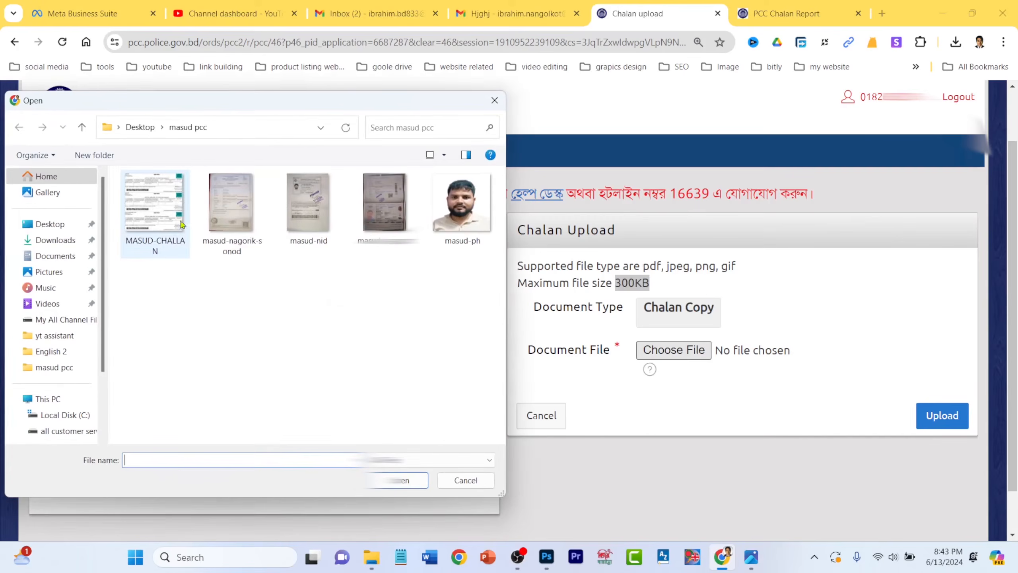
pyautogui.click(155, 206)
pyautogui.click(397, 480)
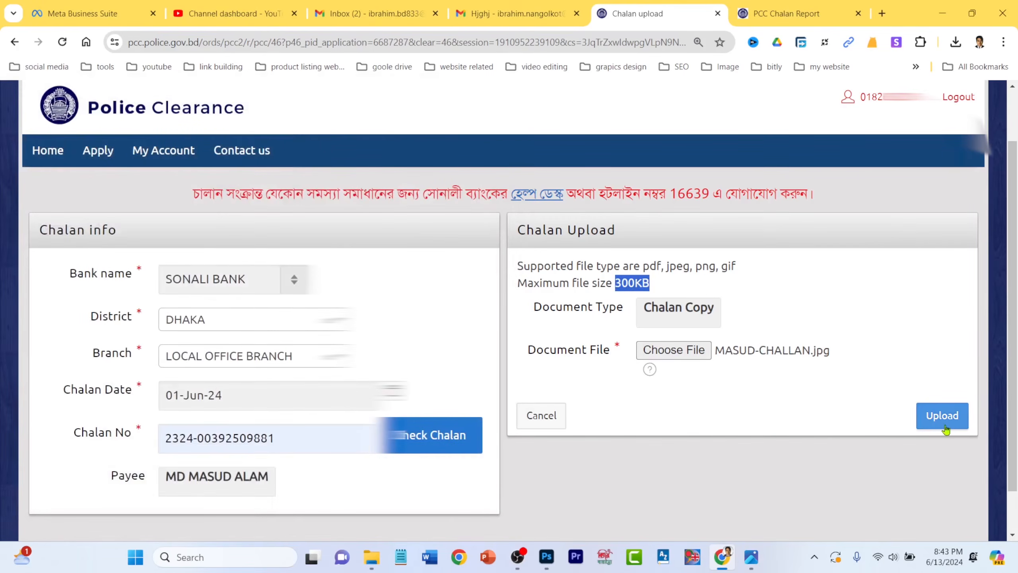
pyautogui.click(940, 11)
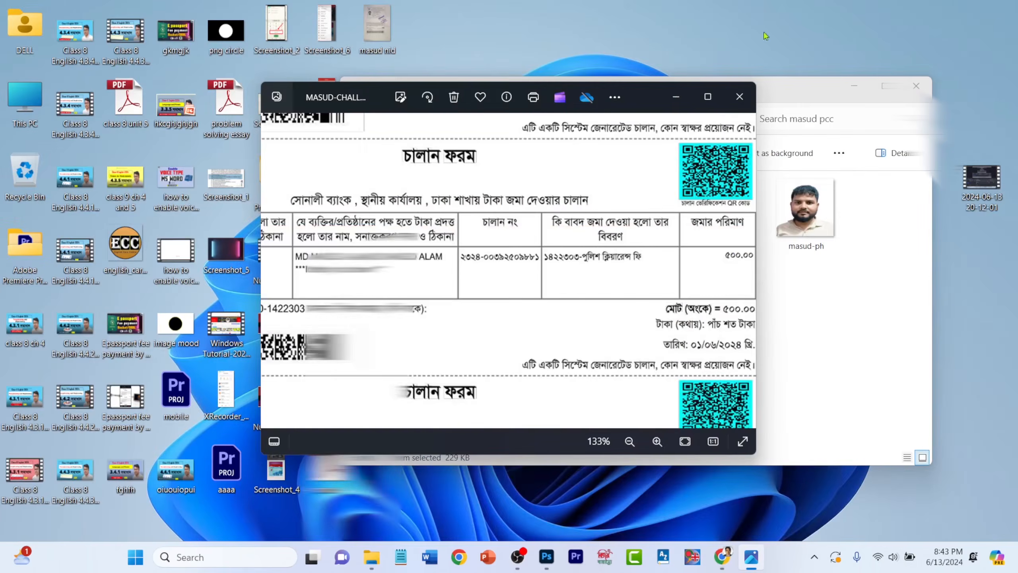
pyautogui.click(719, 97)
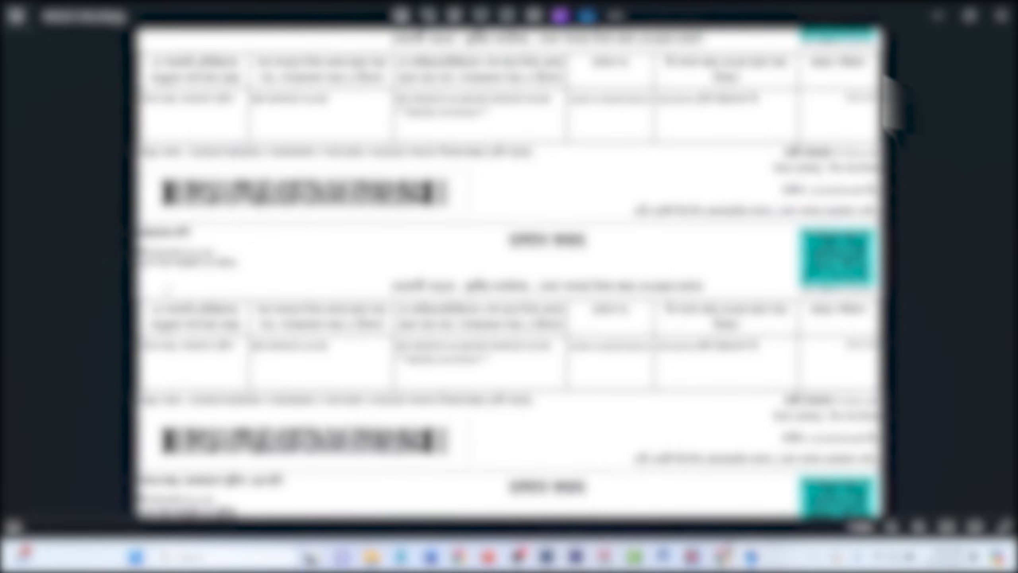